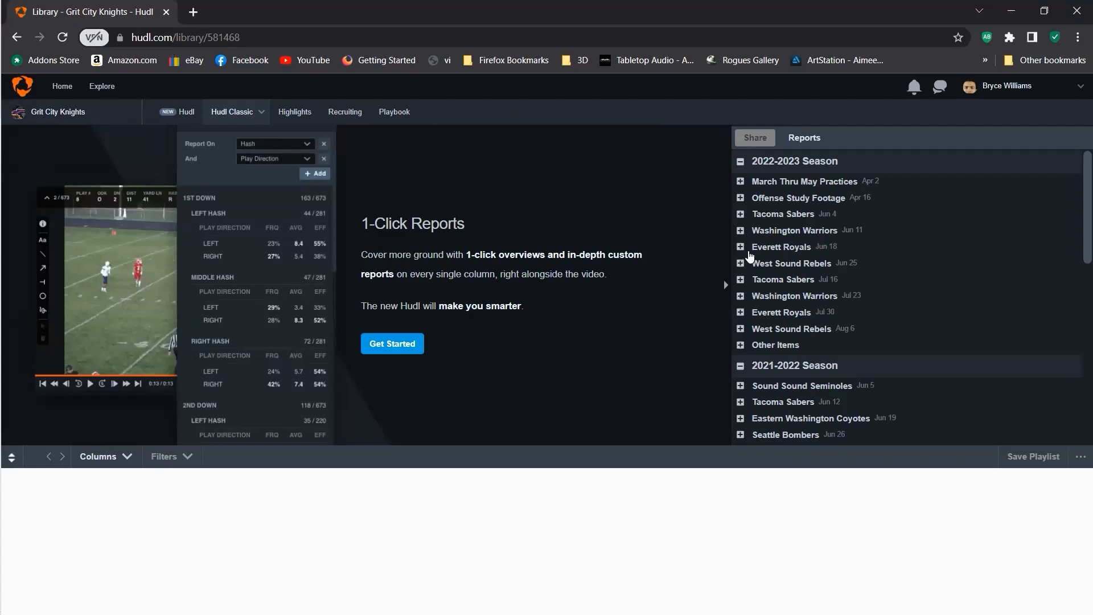
Step: Open the June 18 Everett Royals game footage "GCK vs Royals 06/18/2022 (Final Cut)" and play the clip of play 2
{"action": "left_click", "coordinate": [741, 247]}
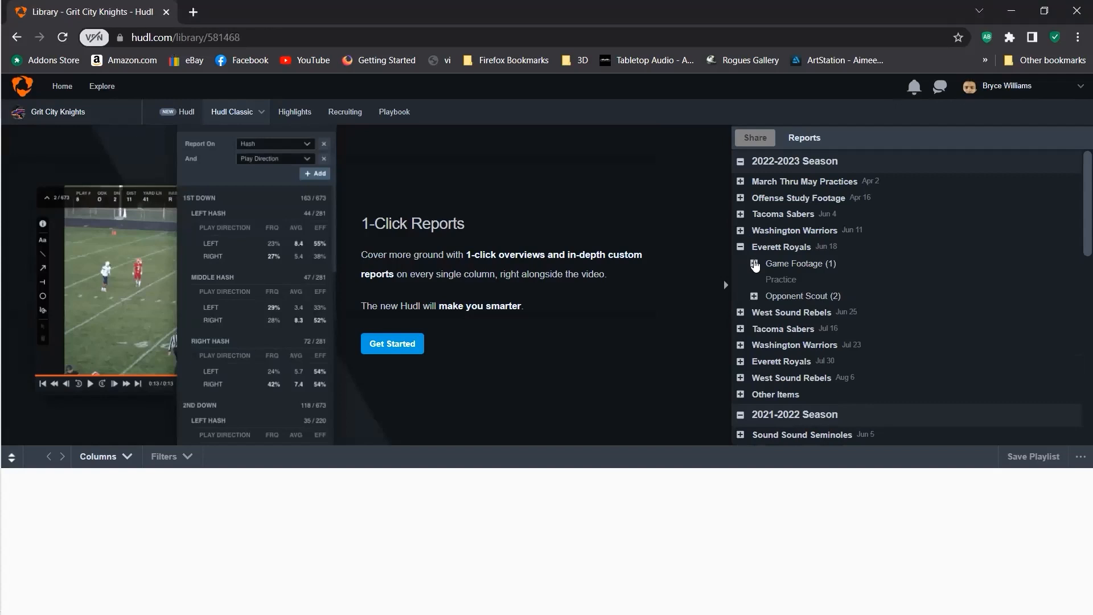
{"action": "left_click", "coordinate": [756, 263]}
{"action": "left_click", "coordinate": [796, 286]}
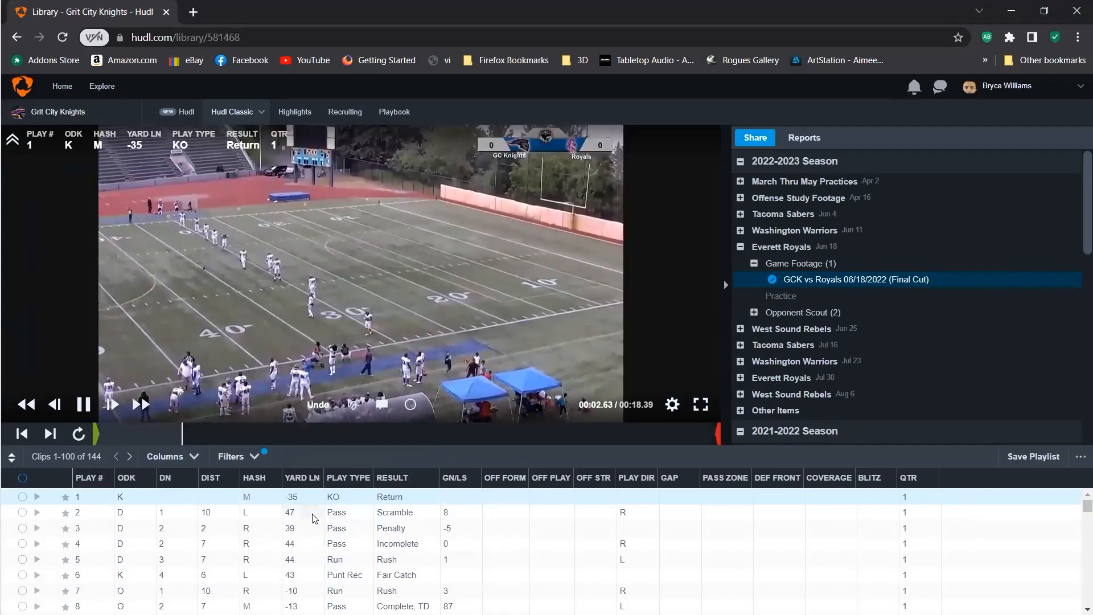
{"action": "left_click", "coordinate": [313, 514]}
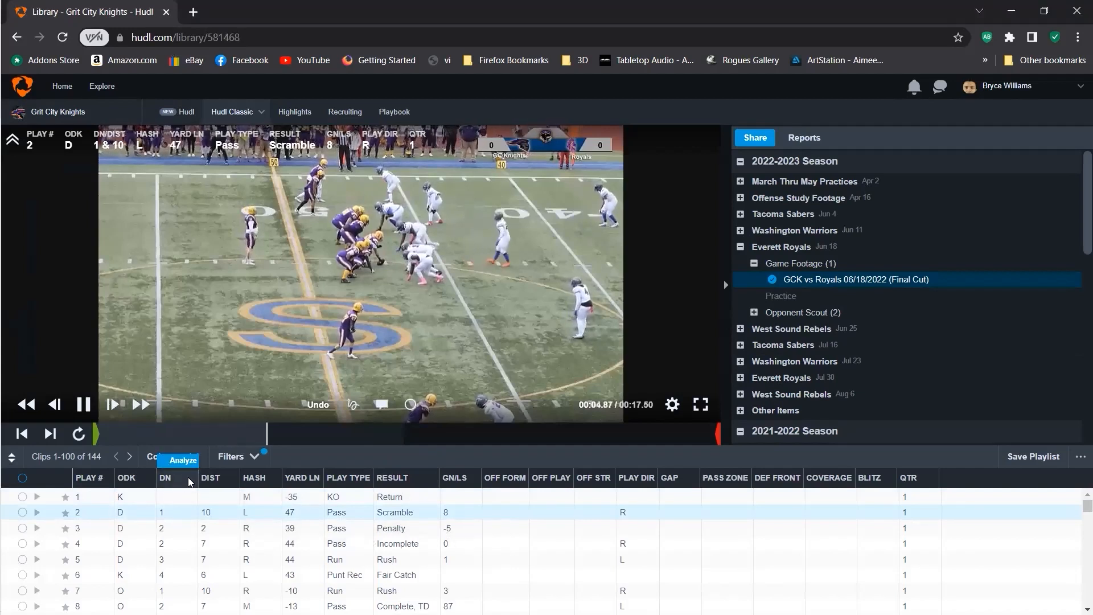
Step: Filter the game's clips with the All Offense quick filter
{"action": "left_click", "coordinate": [249, 457]}
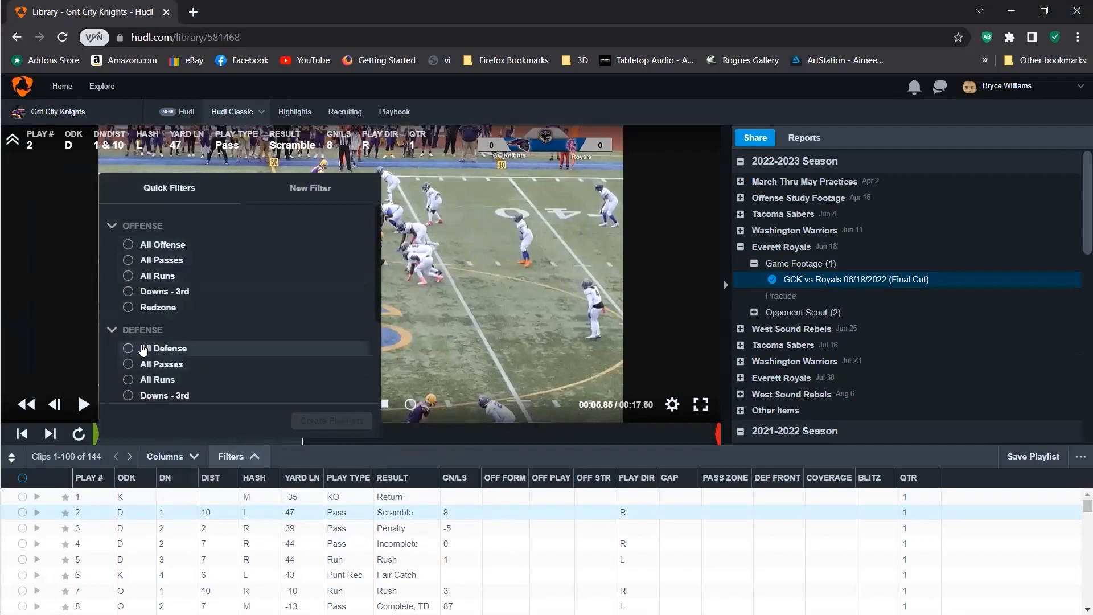
{"action": "left_click", "coordinate": [128, 348]}
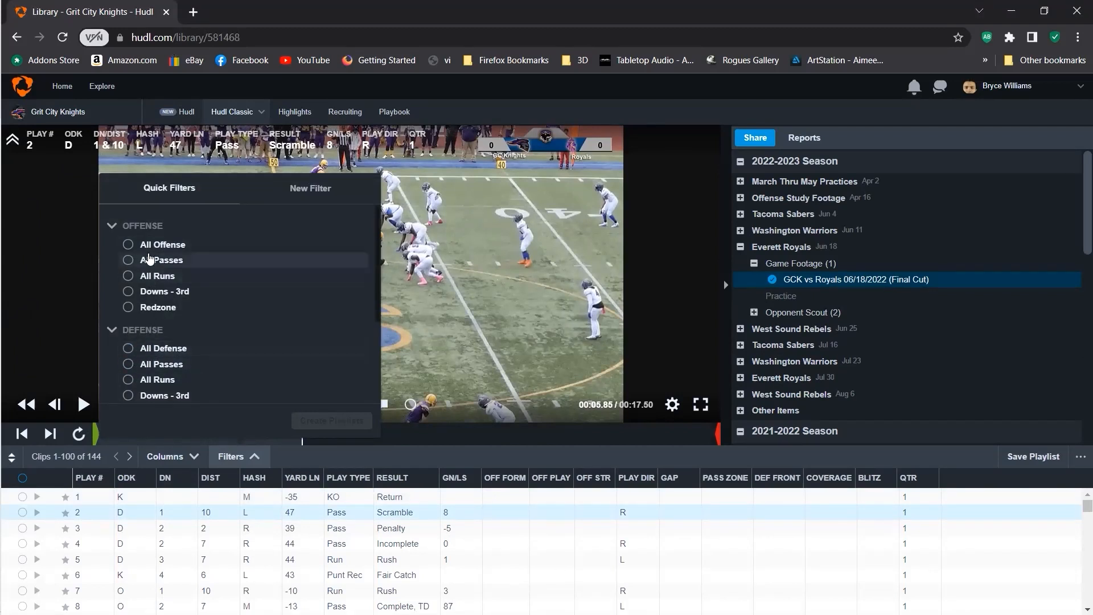
{"action": "left_click", "coordinate": [129, 246]}
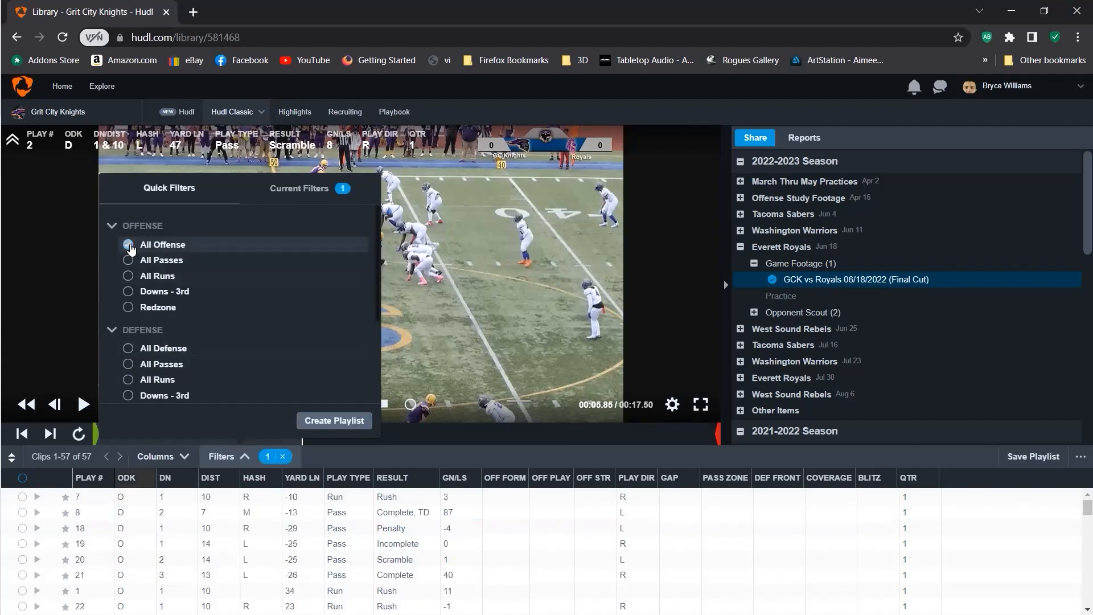
{"action": "left_click", "coordinate": [439, 457]}
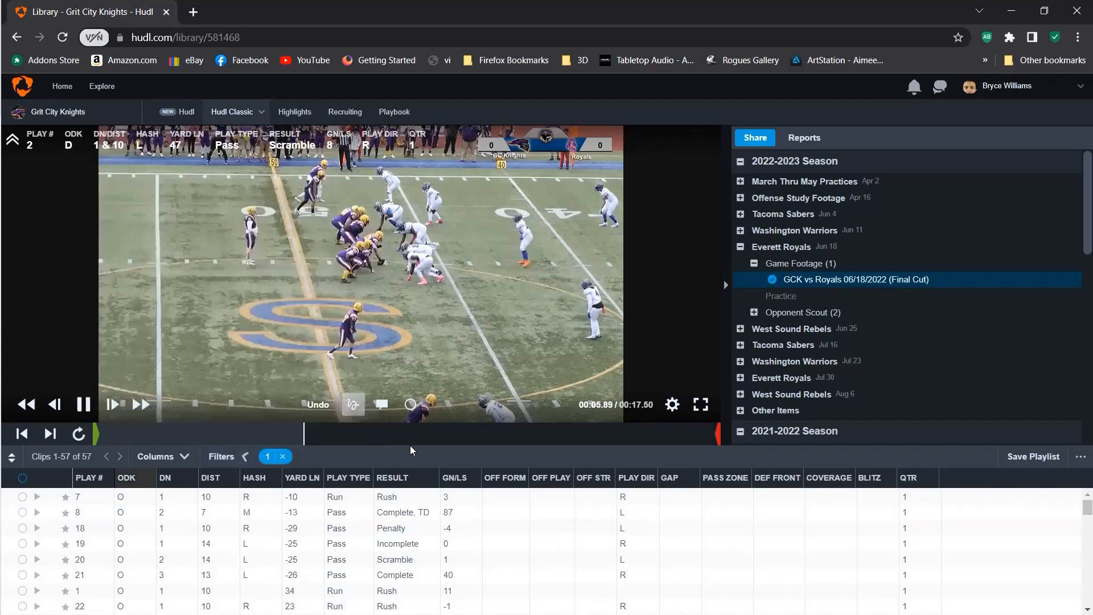
Step: Play the filtered clips from play 7 on to play 8, and start a highlight from play 8
{"action": "left_click", "coordinate": [124, 500]}
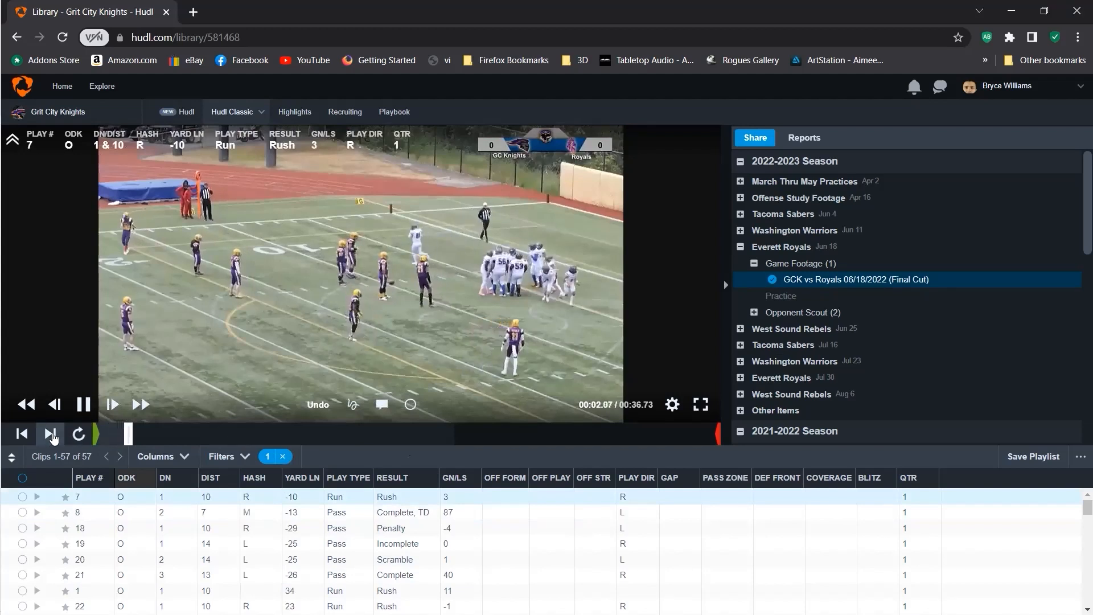
{"action": "left_click", "coordinate": [50, 434]}
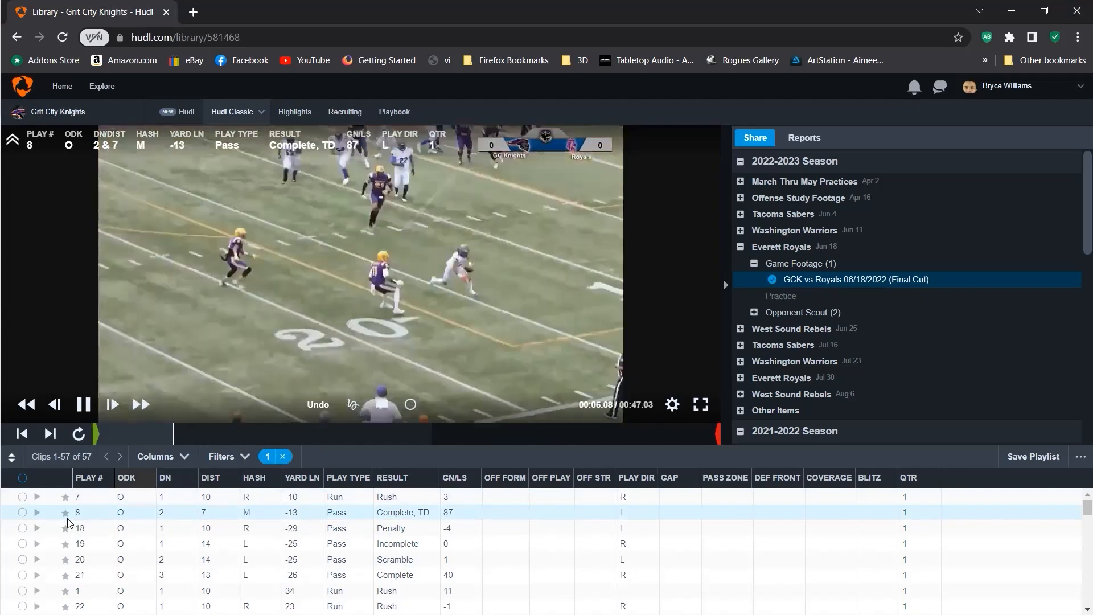
{"action": "key", "text": "t"}
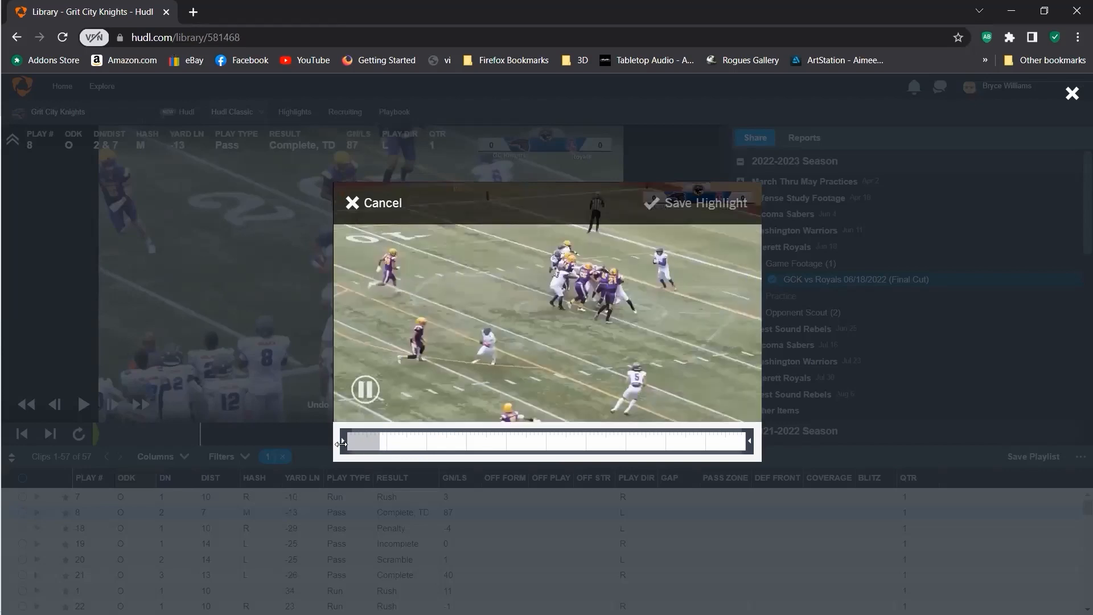
Step: Trim the play 8 highlight to run from just before the throw through the touchdown run, and save the trimmed clip
{"action": "left_click_drag", "start_coordinate": [362, 442], "coordinate": [373, 441]}
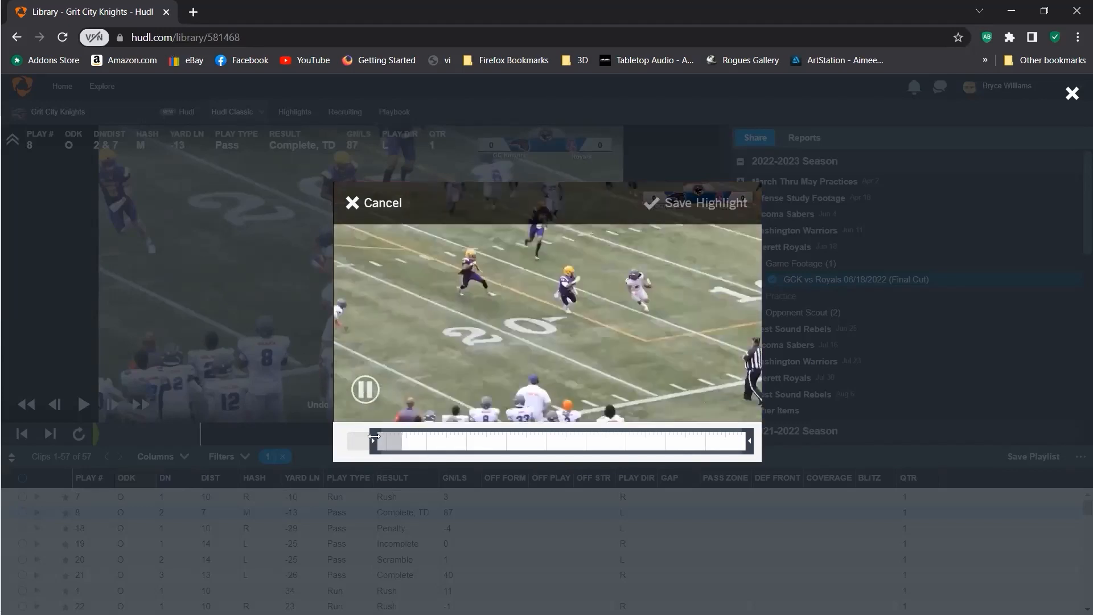
{"action": "left_click_drag", "start_coordinate": [367, 437], "coordinate": [364, 439]}
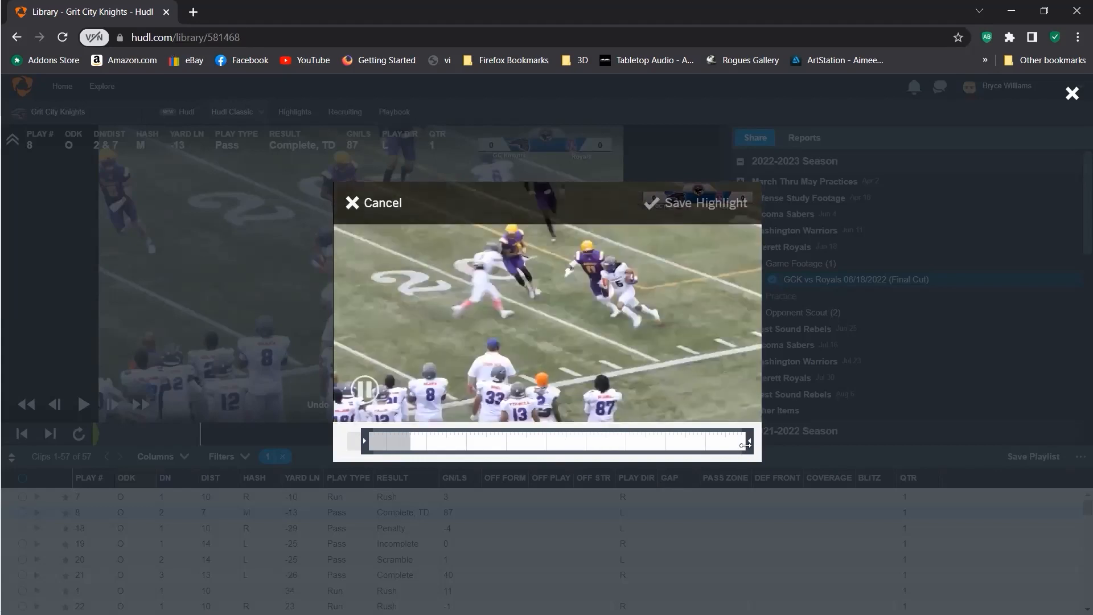
{"action": "left_click_drag", "start_coordinate": [679, 439], "coordinate": [470, 421]}
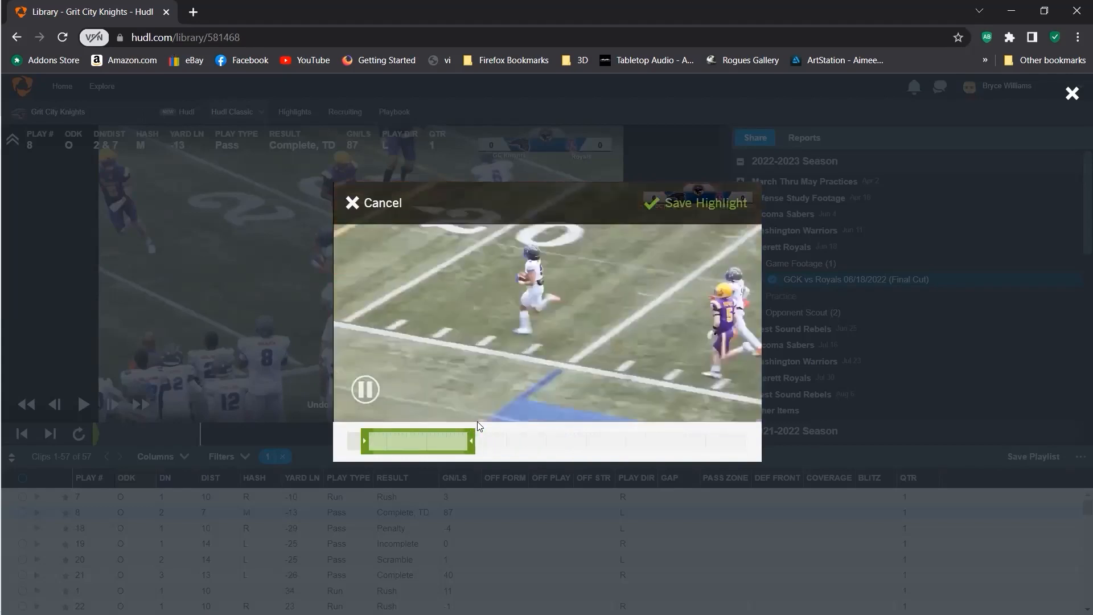
{"action": "left_click_drag", "start_coordinate": [488, 425], "coordinate": [501, 423]}
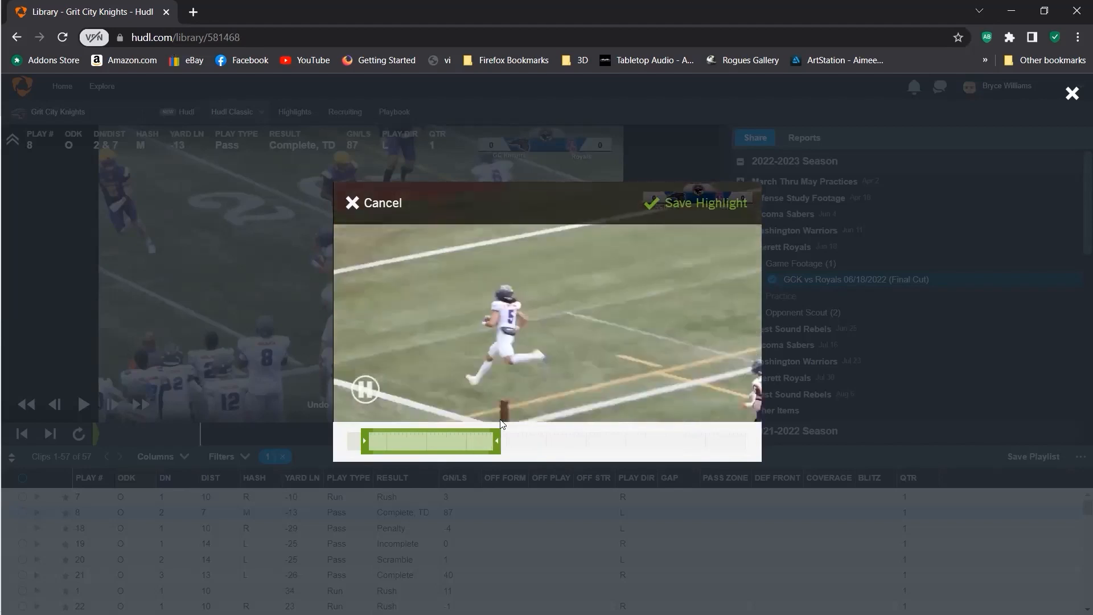
{"action": "left_click", "coordinate": [633, 440]}
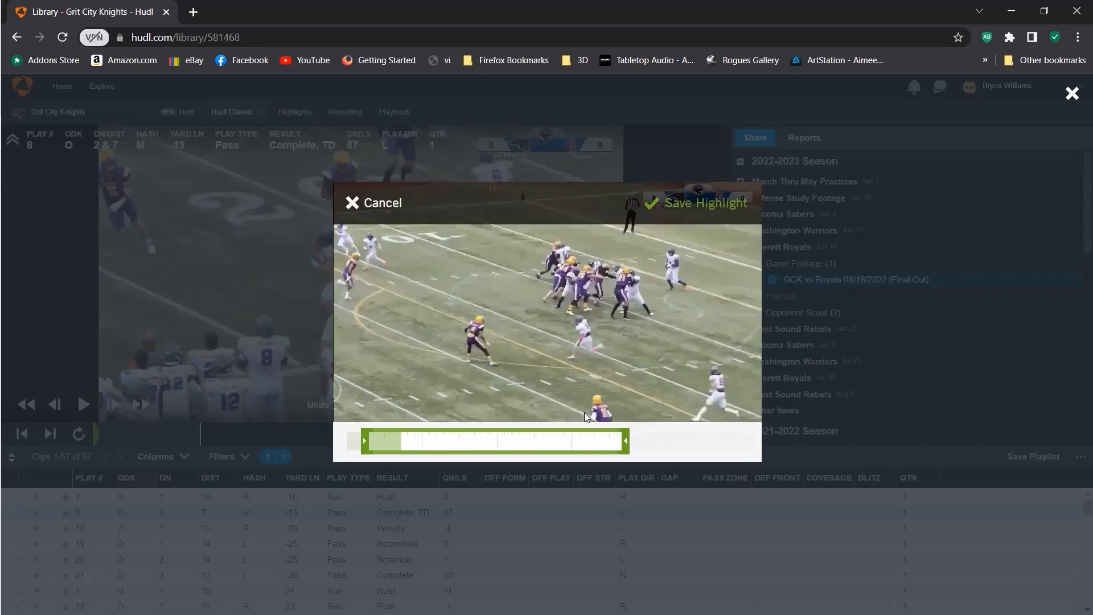
{"action": "left_click", "coordinate": [670, 205]}
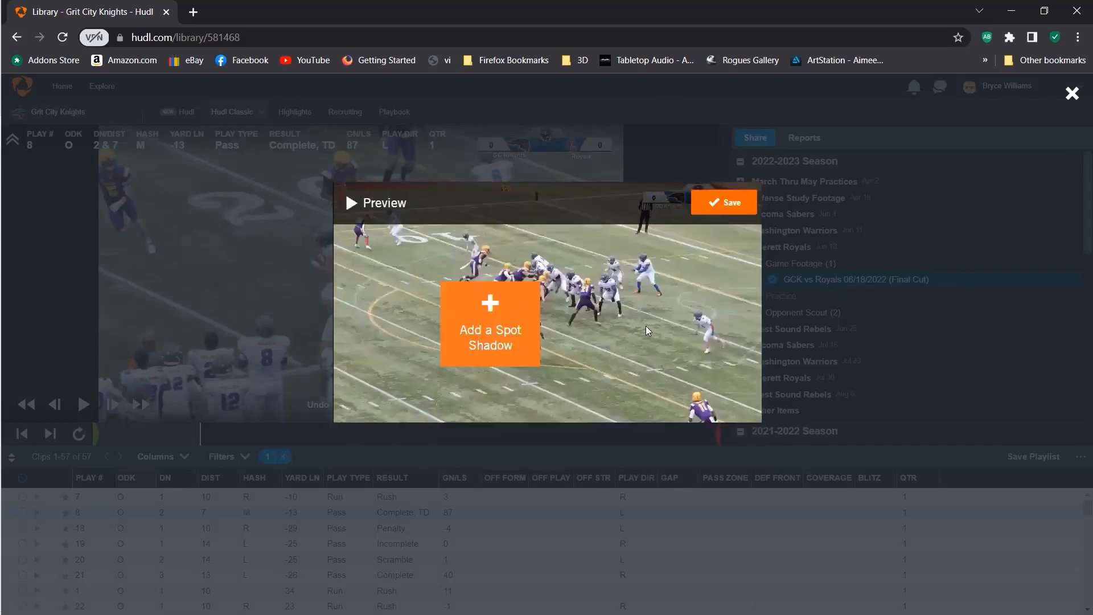
Step: Add a spot shadow to the play 8 highlight and place it over the quarterback in the backfield before the throw
{"action": "left_click", "coordinate": [503, 322]}
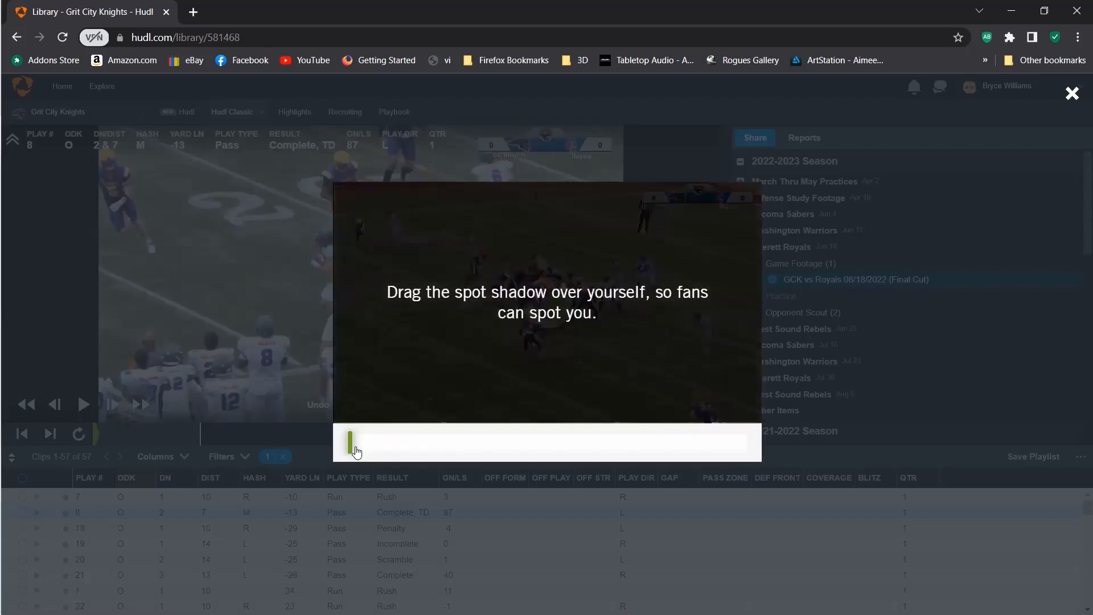
{"action": "left_click", "coordinate": [359, 445]}
{"action": "mouse_move", "coordinate": [536, 334]}
{"action": "left_mouse_down"}
{"action": "mouse_move", "coordinate": [558, 318]}
{"action": "mouse_move", "coordinate": [670, 291]}
{"action": "mouse_move", "coordinate": [677, 279]}
{"action": "left_mouse_up"}
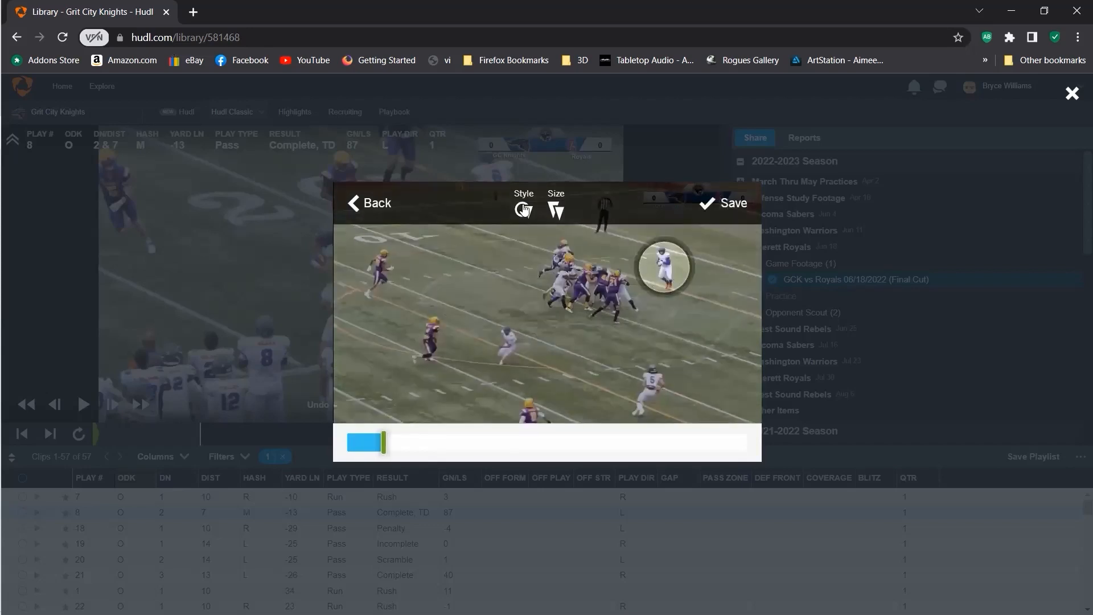
Step: Try the arrow and circle spot shadow styles at different sizes on the quarterback
{"action": "left_click", "coordinate": [523, 209]}
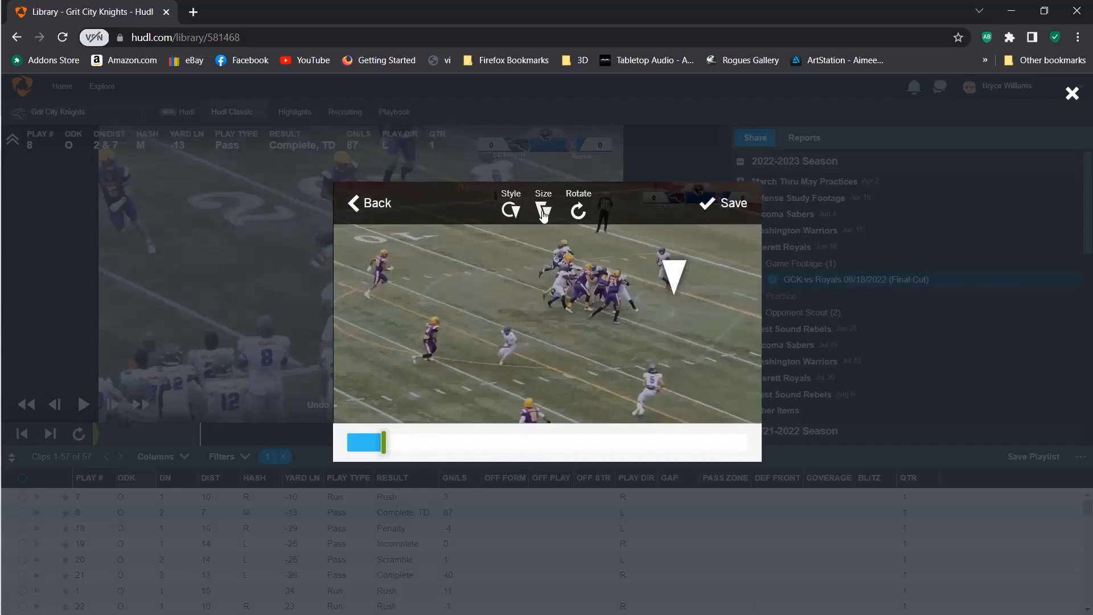
{"action": "left_click", "coordinate": [542, 213]}
{"action": "left_click", "coordinate": [539, 221]}
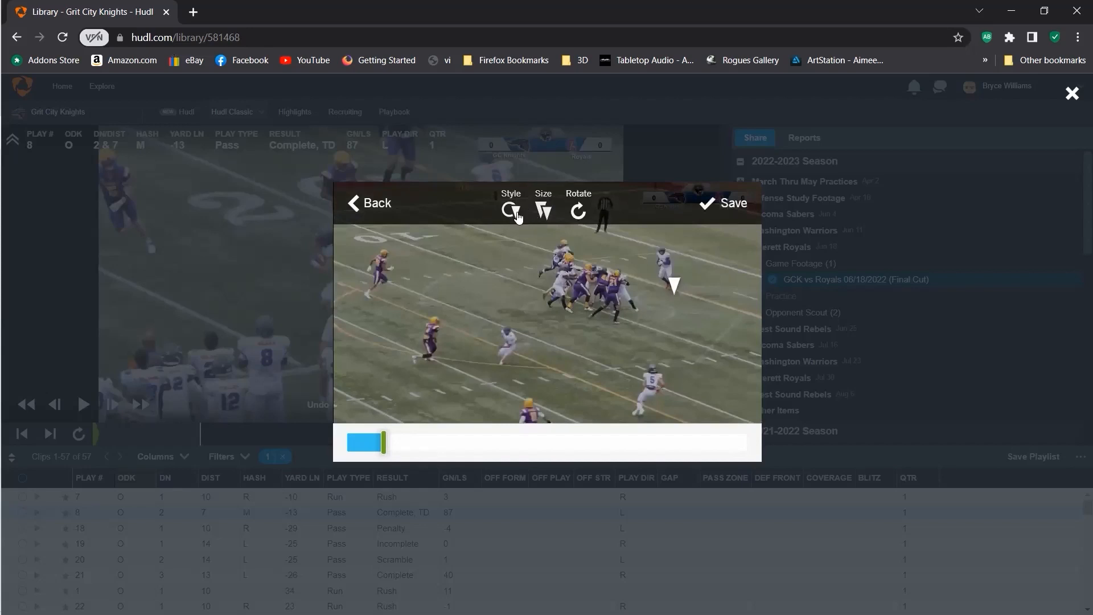
{"action": "left_click", "coordinate": [509, 216]}
{"action": "left_click", "coordinate": [528, 216]}
{"action": "left_click", "coordinate": [511, 214]}
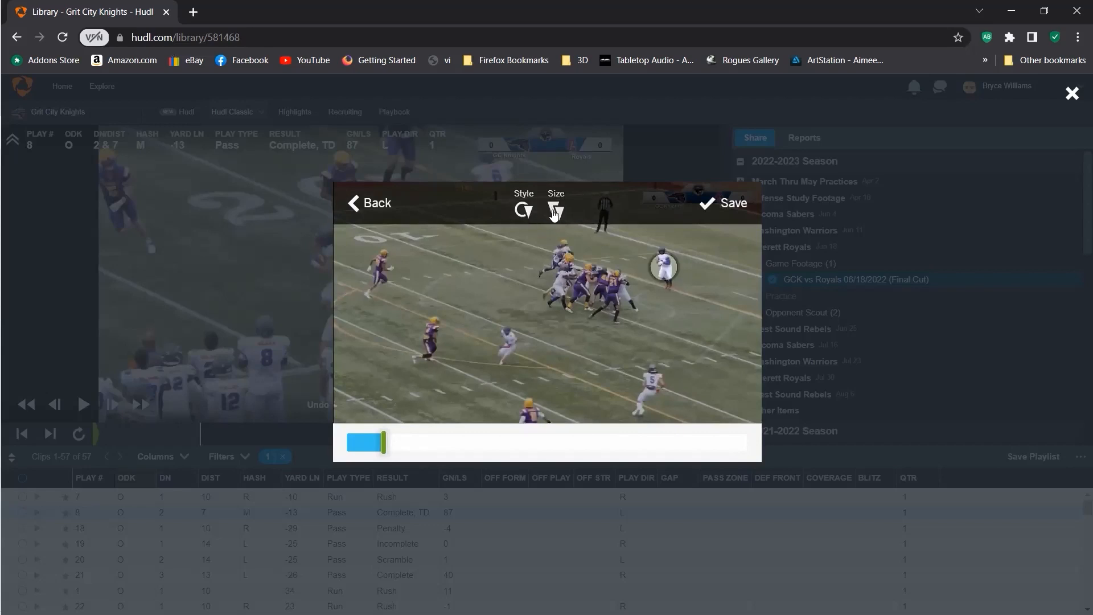
{"action": "left_click", "coordinate": [523, 215]}
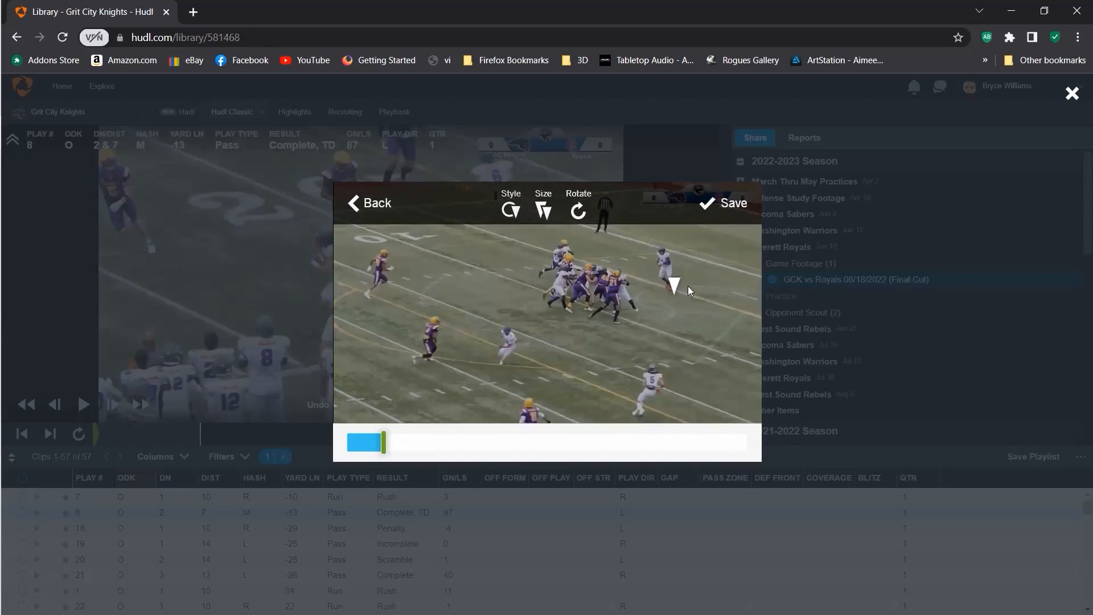
{"action": "mouse_move", "coordinate": [676, 278]}
{"action": "left_mouse_down"}
{"action": "mouse_move", "coordinate": [501, 297]}
{"action": "mouse_move", "coordinate": [623, 272]}
{"action": "mouse_move", "coordinate": [661, 245]}
{"action": "left_mouse_up"}
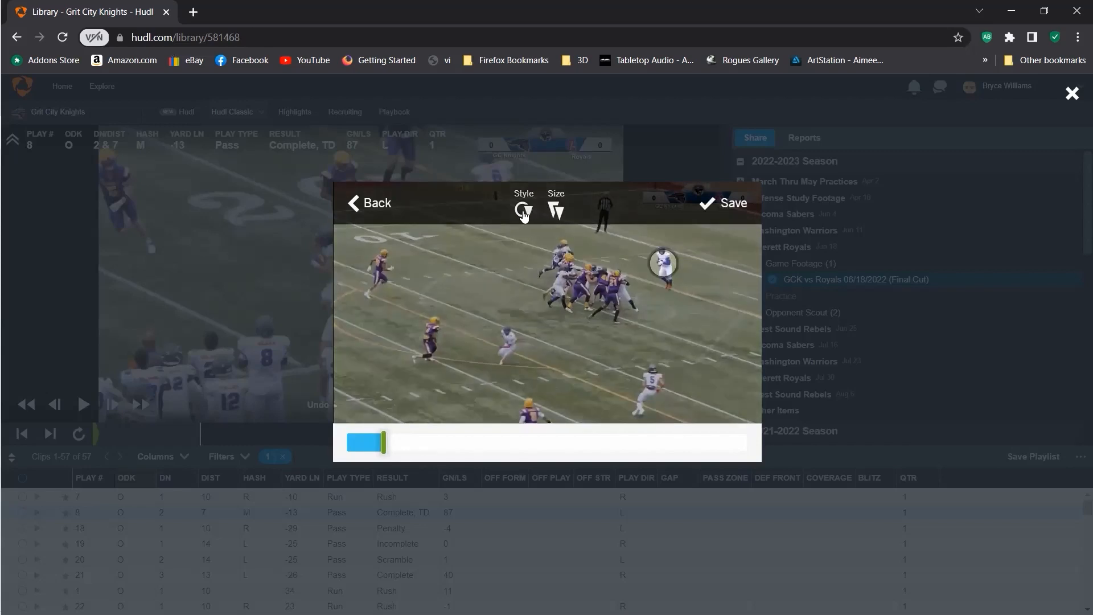
{"action": "left_click", "coordinate": [524, 213]}
{"action": "left_click", "coordinate": [520, 215]}
{"action": "left_click", "coordinate": [558, 212]}
Step: Adjust the frame and center the large circular spot shadow on the quarterback as he throws, and save the spot shadow
{"action": "left_click_drag", "start_coordinate": [684, 261], "coordinate": [686, 267]}
{"action": "left_click_drag", "start_coordinate": [386, 451], "coordinate": [403, 450]}
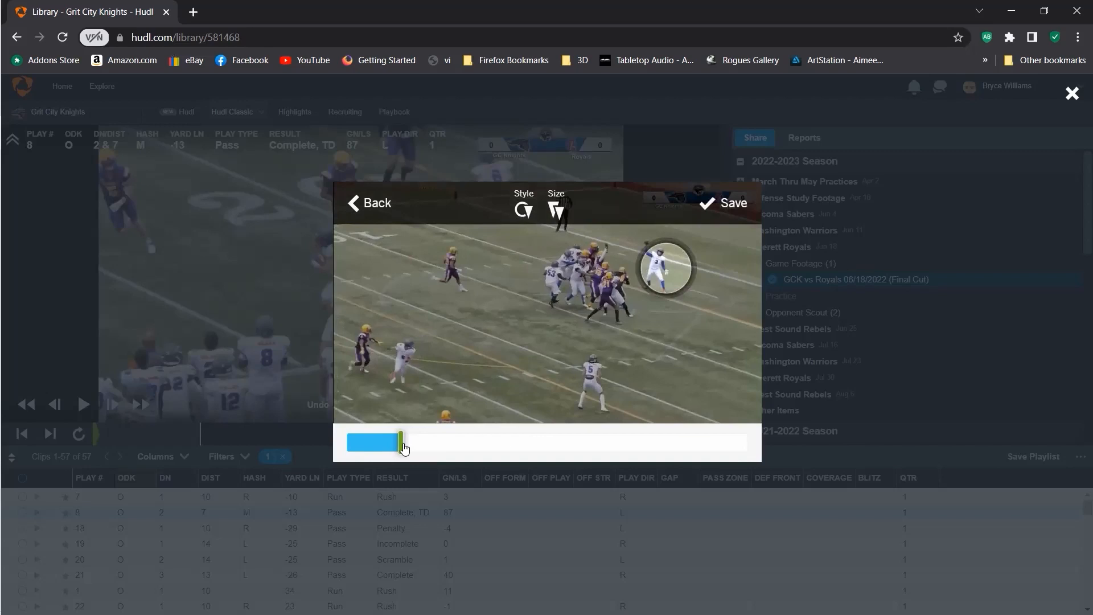
{"action": "left_click_drag", "start_coordinate": [402, 449], "coordinate": [401, 448]}
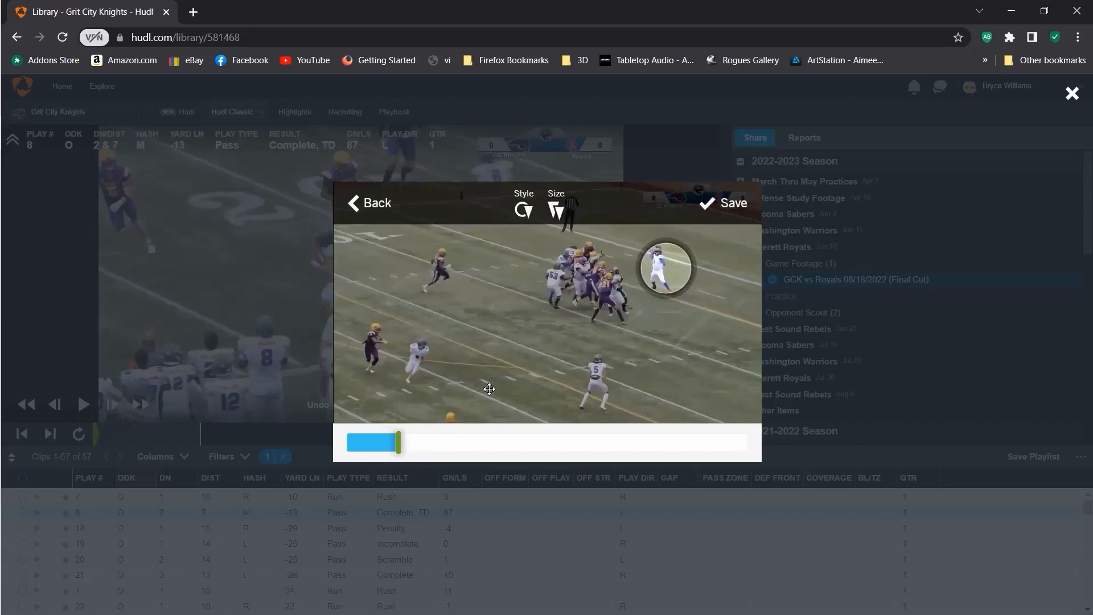
{"action": "left_click_drag", "start_coordinate": [668, 281], "coordinate": [661, 283]}
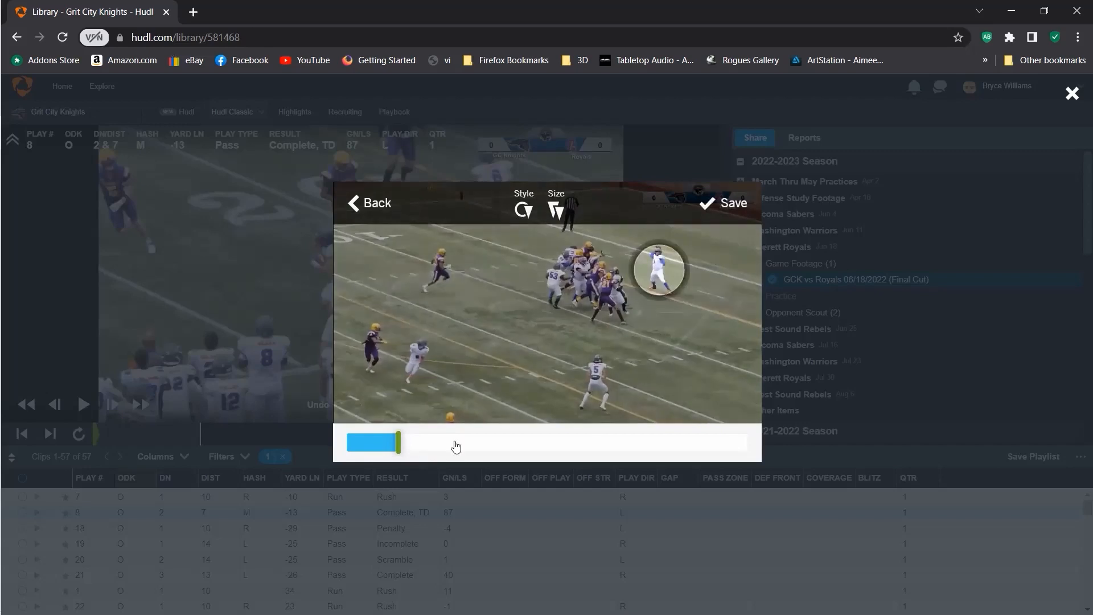
{"action": "left_click_drag", "start_coordinate": [398, 448], "coordinate": [402, 449]}
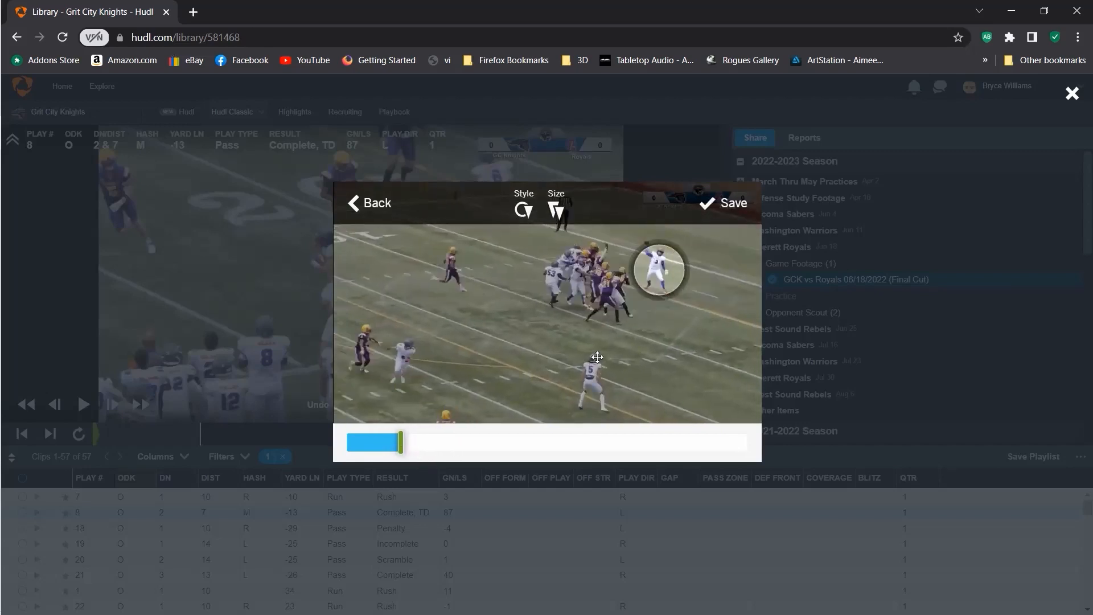
{"action": "left_click_drag", "start_coordinate": [678, 273], "coordinate": [671, 268]}
{"action": "left_click_drag", "start_coordinate": [401, 448], "coordinate": [395, 444]}
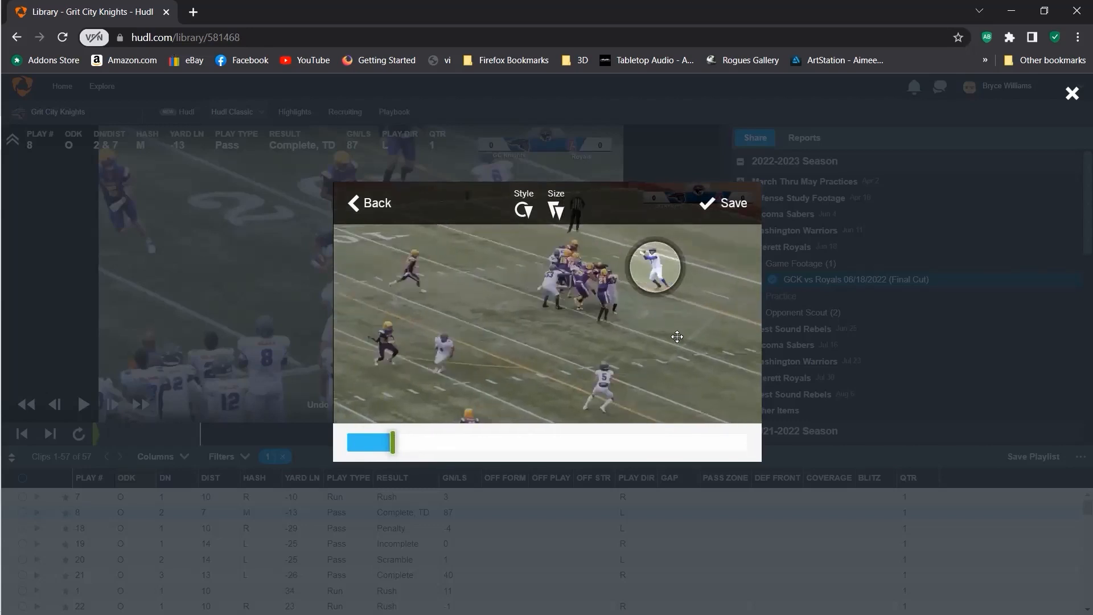
{"action": "left_click", "coordinate": [722, 206]}
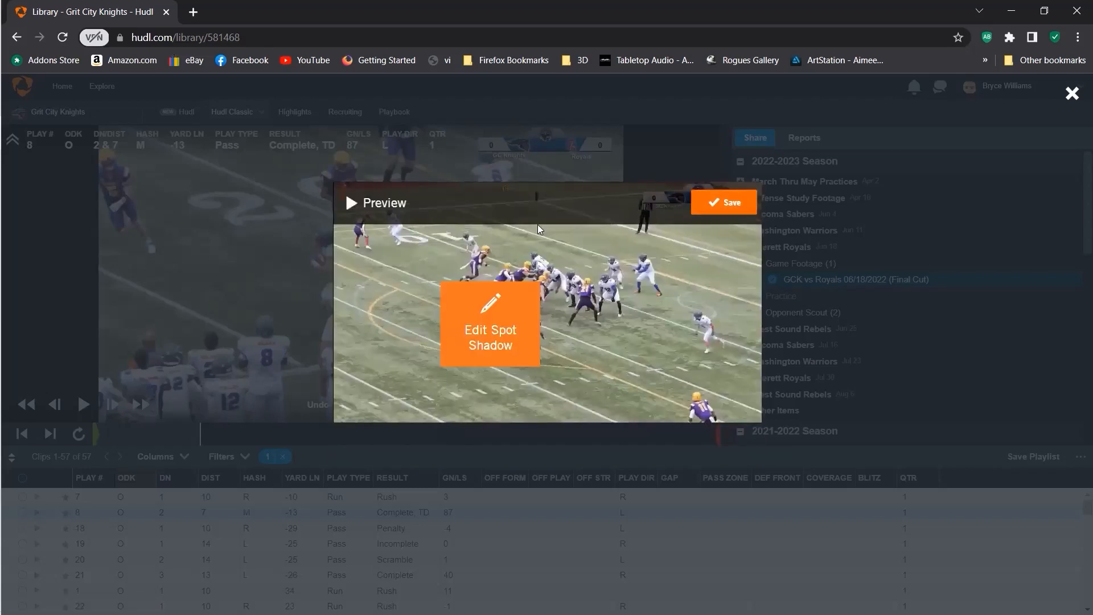
Step: Preview the play 8 highlight with its spot shadow and save the highlight
{"action": "left_click", "coordinate": [360, 216]}
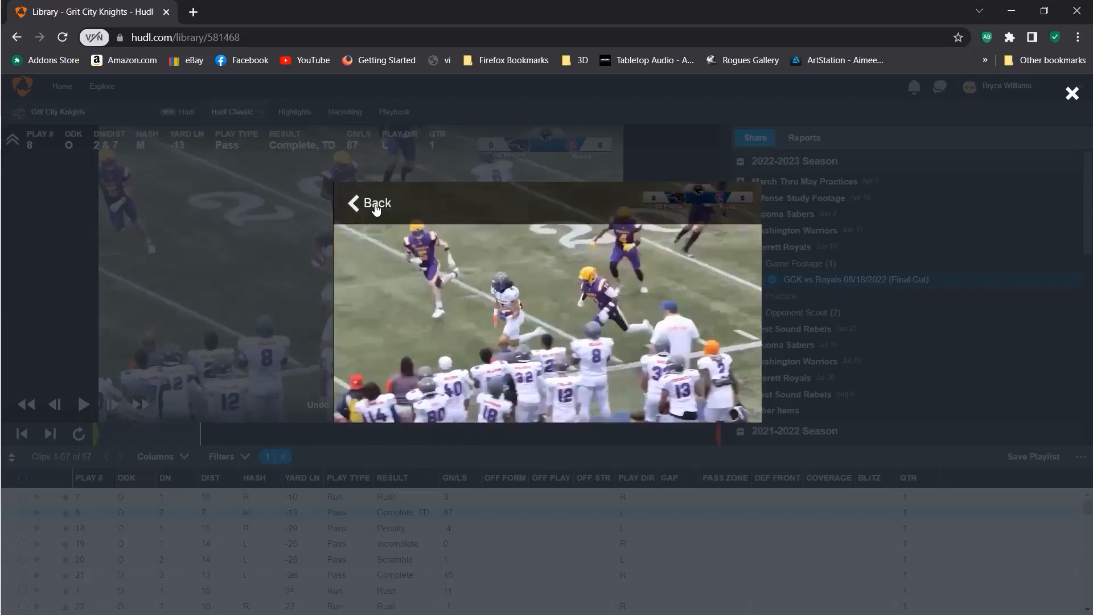
{"action": "left_click", "coordinate": [357, 205]}
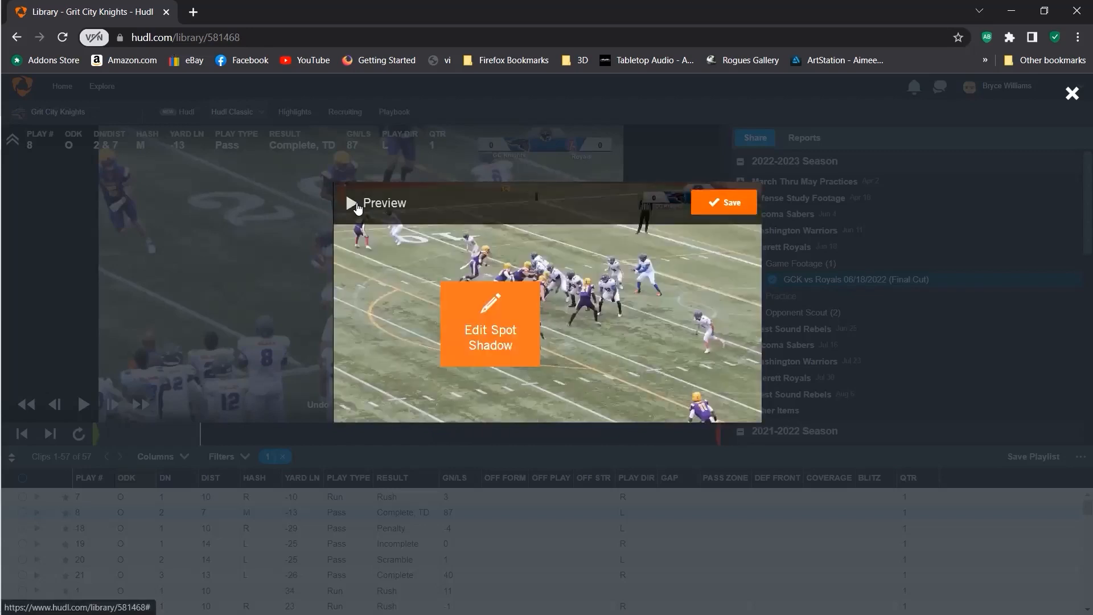
{"action": "left_click", "coordinate": [723, 203]}
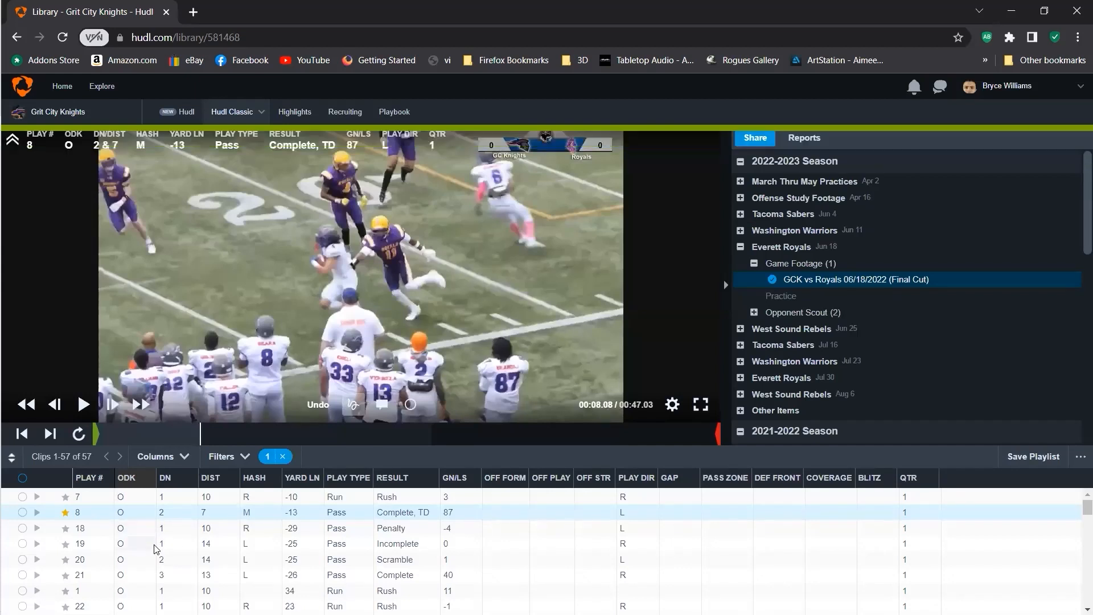
Step: Play the clips of plays 20 and 21, and start a highlight from play 21
{"action": "left_click", "coordinate": [152, 562]}
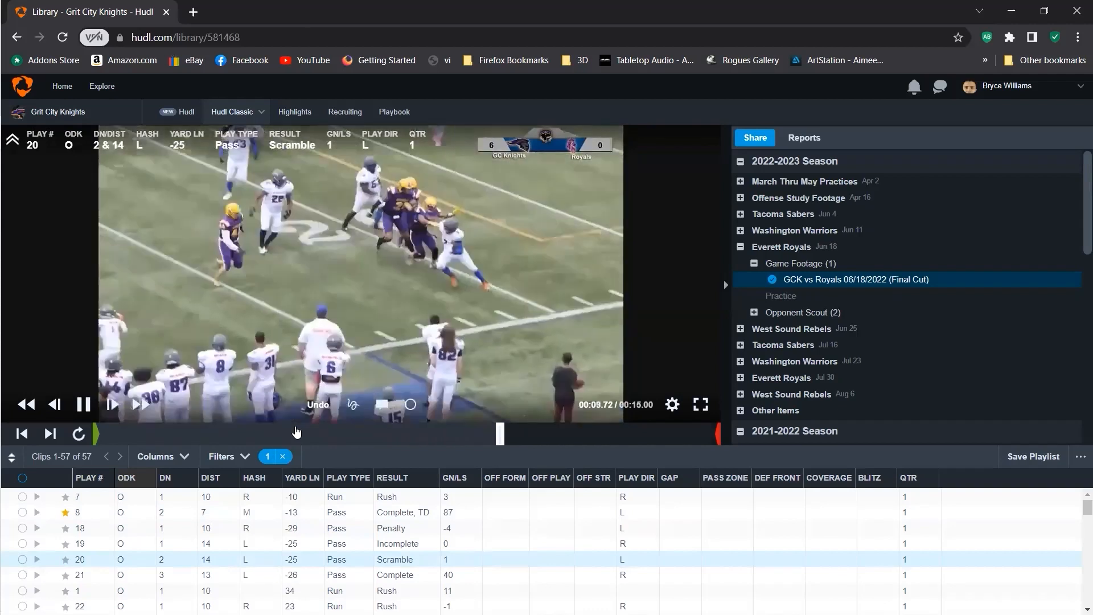
{"action": "left_click", "coordinate": [346, 576]}
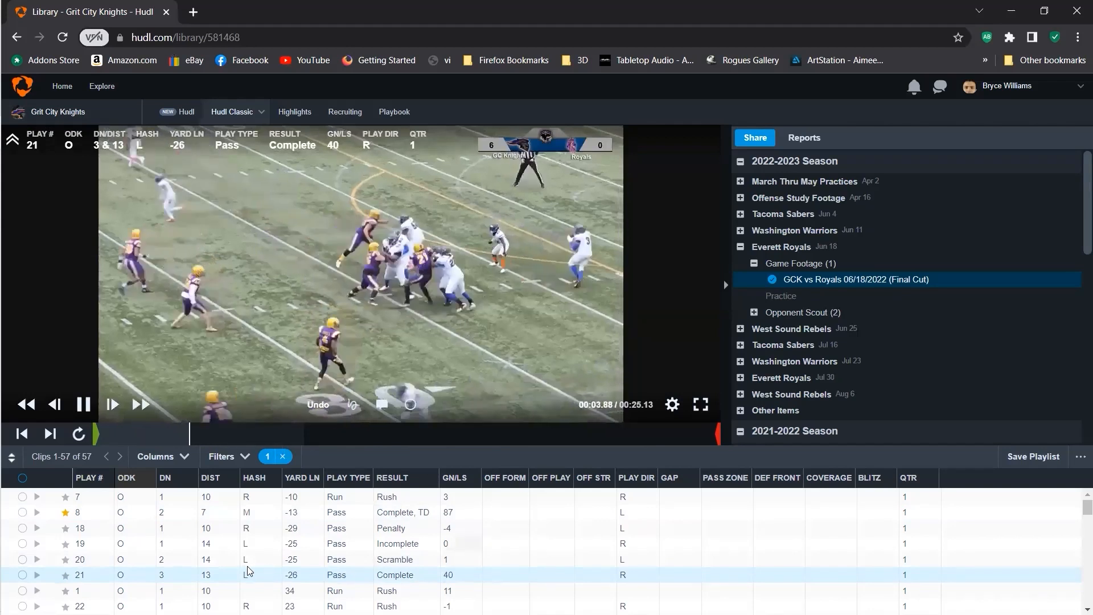
{"action": "left_click", "coordinate": [66, 576]}
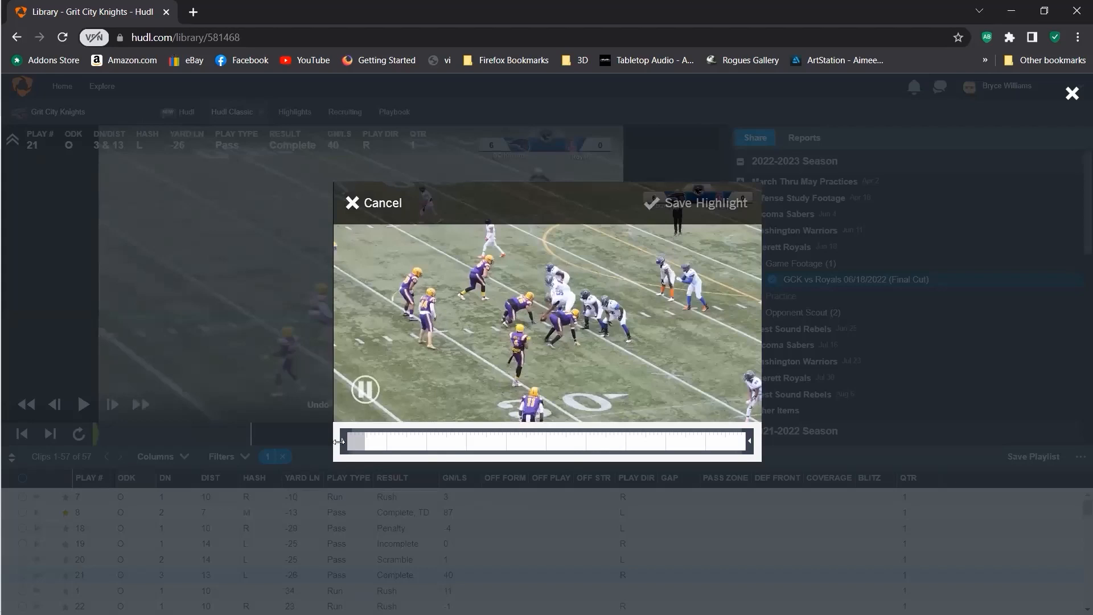
Step: Trim the beginning and end of the play 21 highlight and save the trimmed clip
{"action": "left_click_drag", "start_coordinate": [355, 440], "coordinate": [409, 442]}
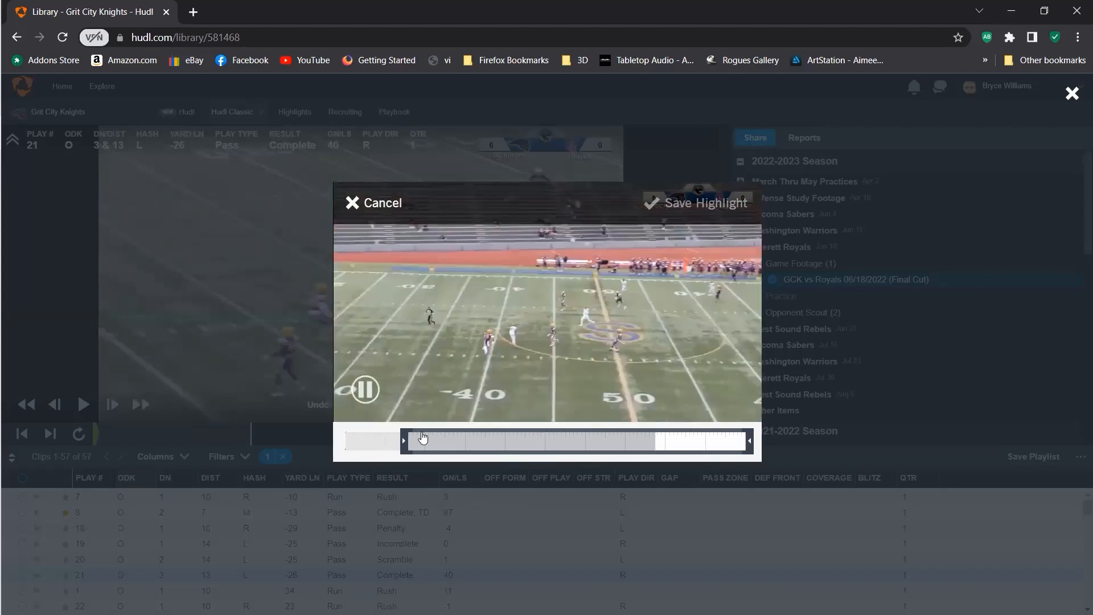
{"action": "left_click_drag", "start_coordinate": [418, 438], "coordinate": [551, 449]}
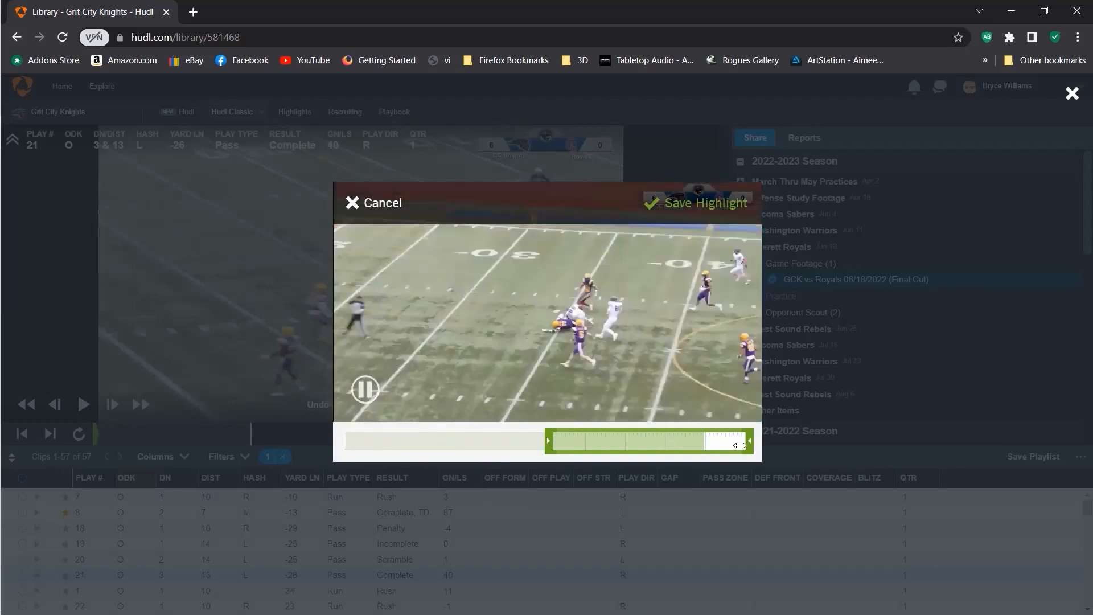
{"action": "left_click_drag", "start_coordinate": [706, 440], "coordinate": [705, 440]}
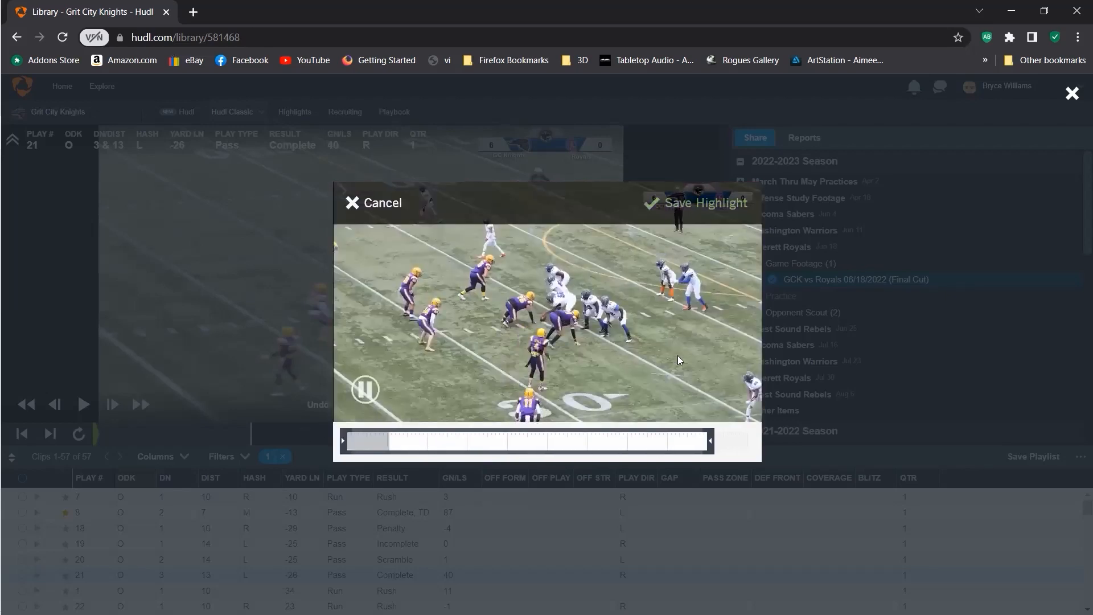
{"action": "left_click", "coordinate": [387, 453]}
{"action": "left_click_drag", "start_coordinate": [398, 453], "coordinate": [410, 450]}
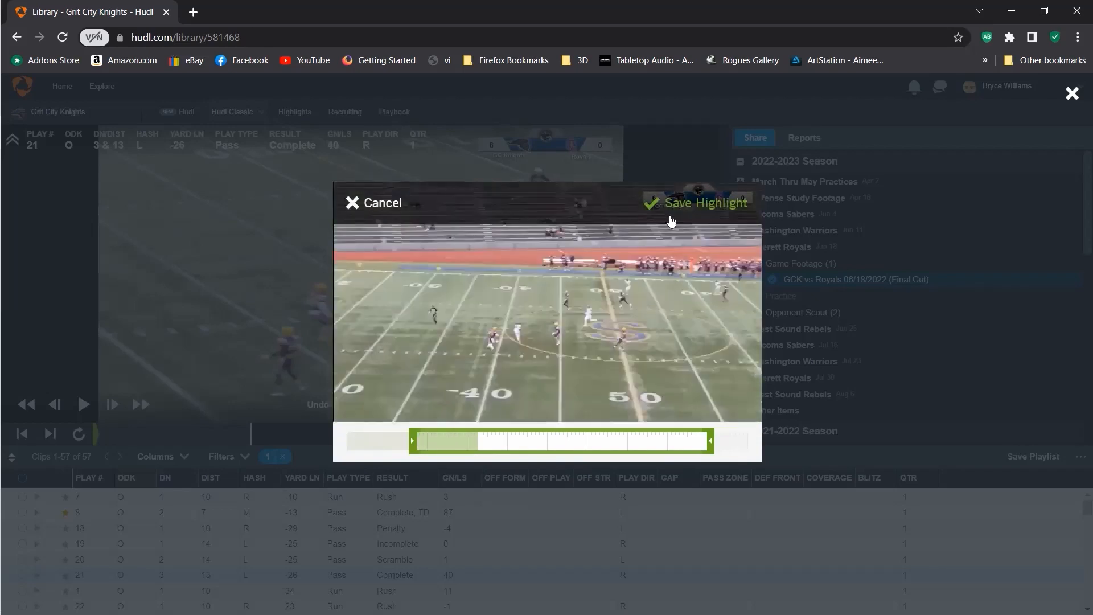
{"action": "left_click", "coordinate": [695, 205]}
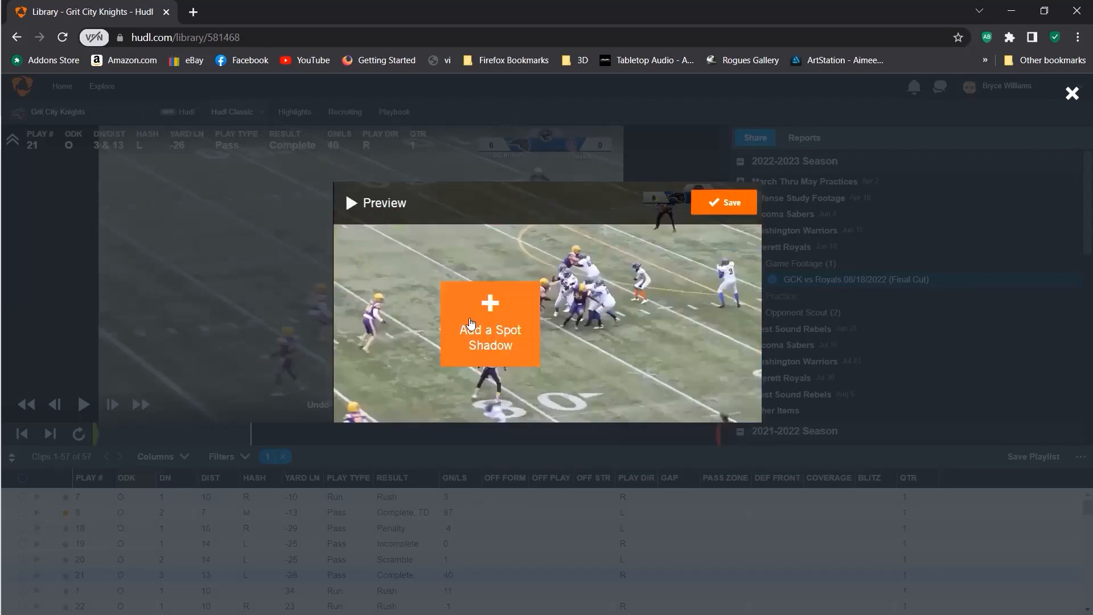
Step: Add a spot shadow early in the play 21 highlight and place it as a large circle around the quarterback
{"action": "left_click", "coordinate": [475, 326]}
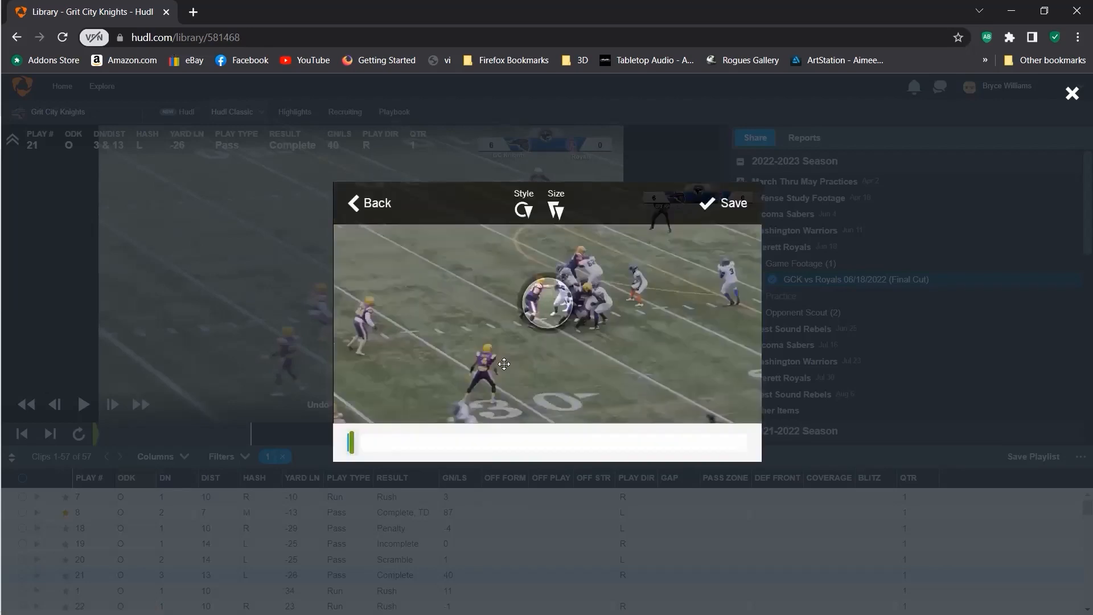
{"action": "left_click_drag", "start_coordinate": [352, 443], "coordinate": [369, 450]}
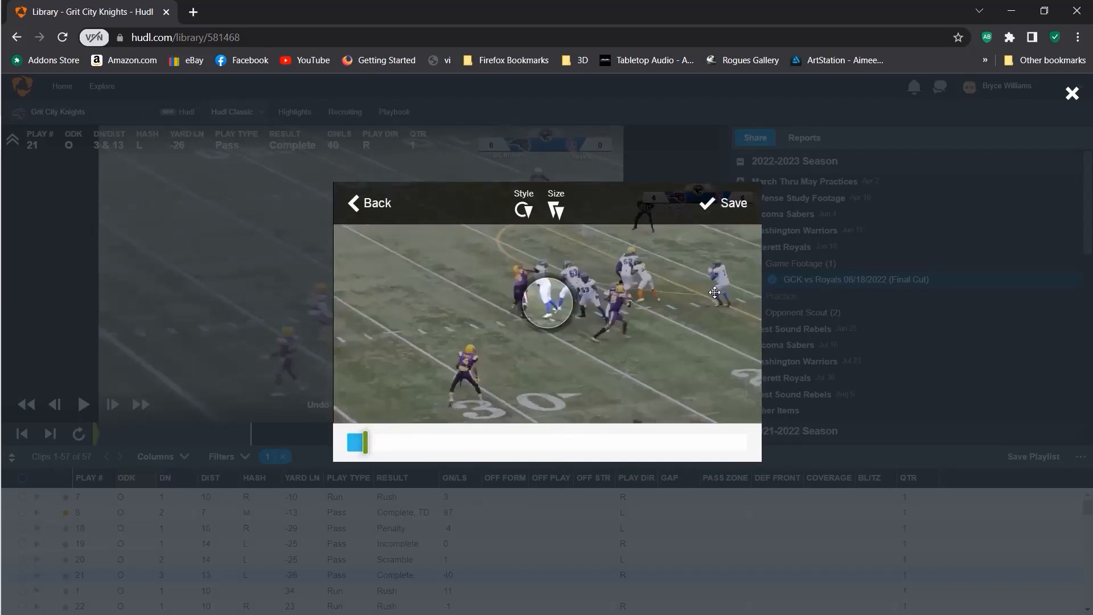
{"action": "left_click", "coordinate": [715, 292]}
{"action": "left_click", "coordinate": [555, 212]}
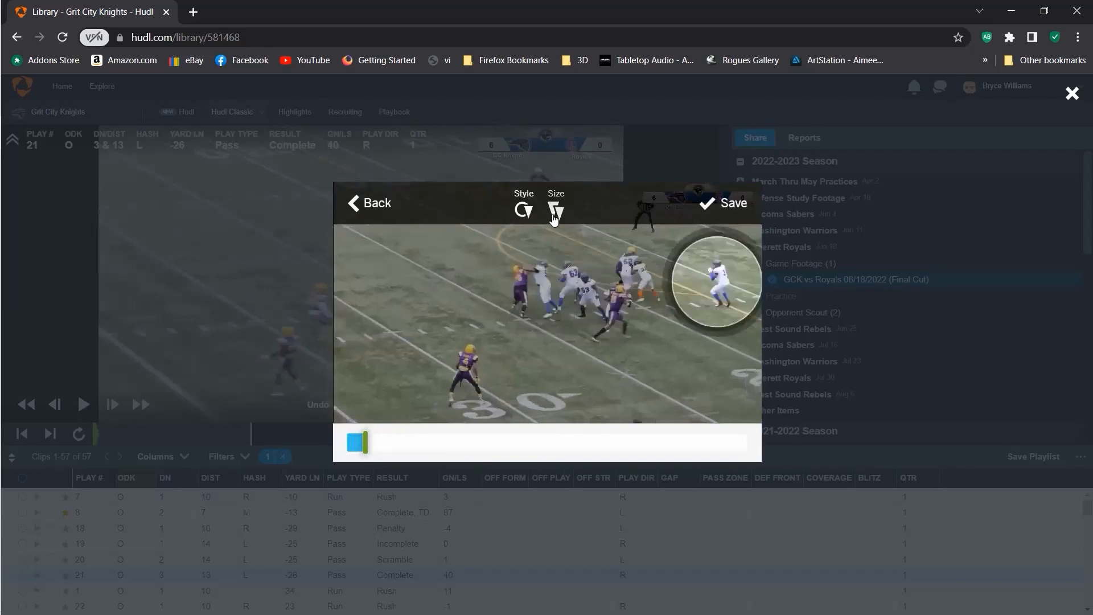
{"action": "left_click", "coordinate": [558, 212]}
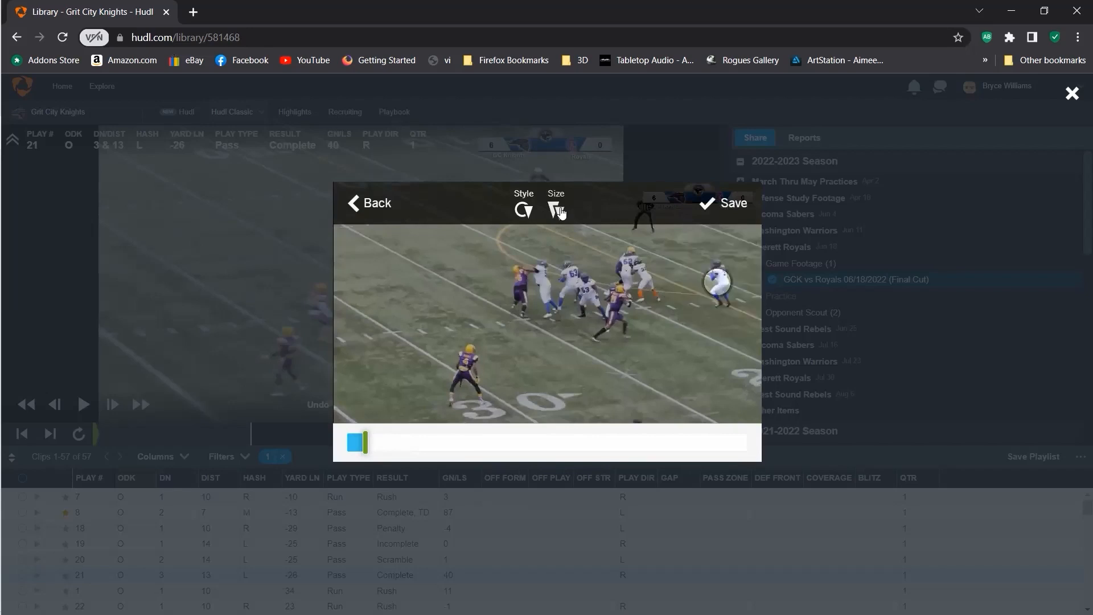
{"action": "left_click", "coordinate": [558, 211]}
{"action": "left_click", "coordinate": [559, 212]}
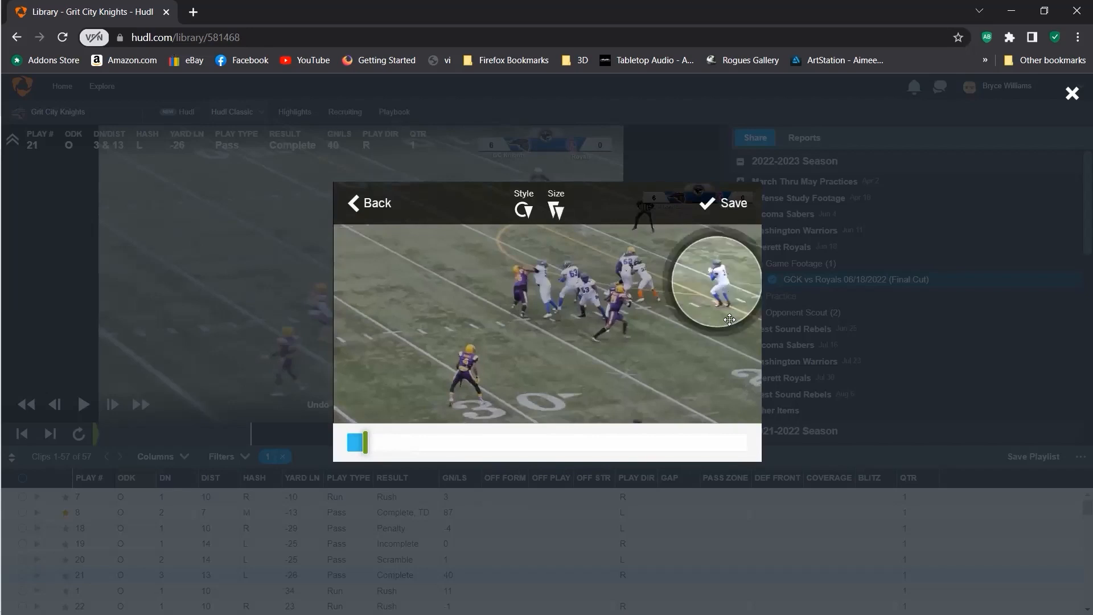
{"action": "left_click_drag", "start_coordinate": [729, 322], "coordinate": [748, 342]}
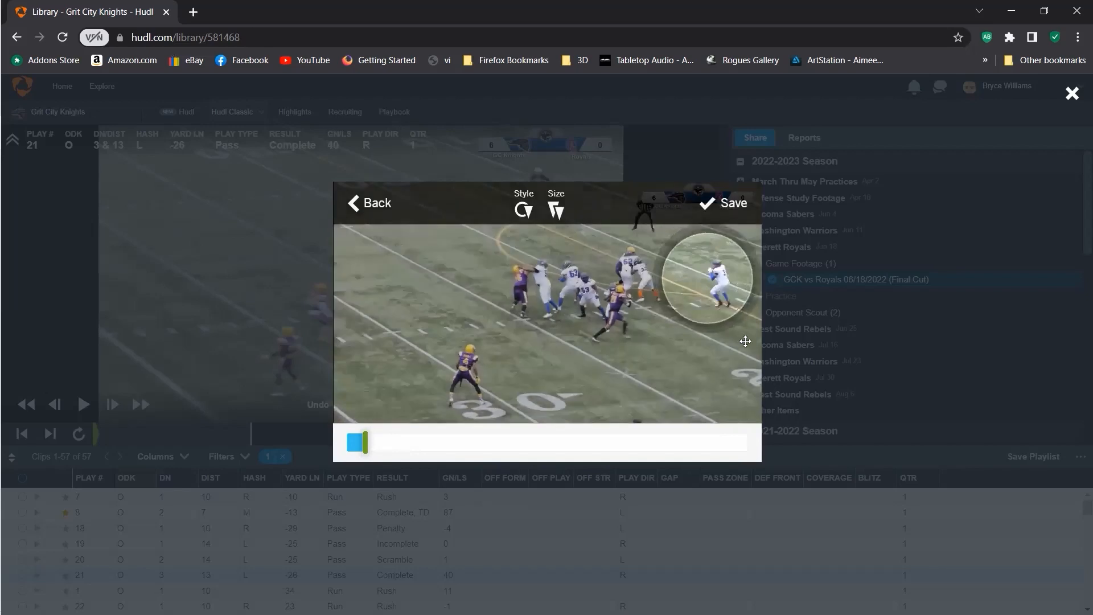
Step: Compare the circle and arrow styles for the spot shadow and choose the arrow on the quarterback
{"action": "left_click", "coordinate": [515, 214]}
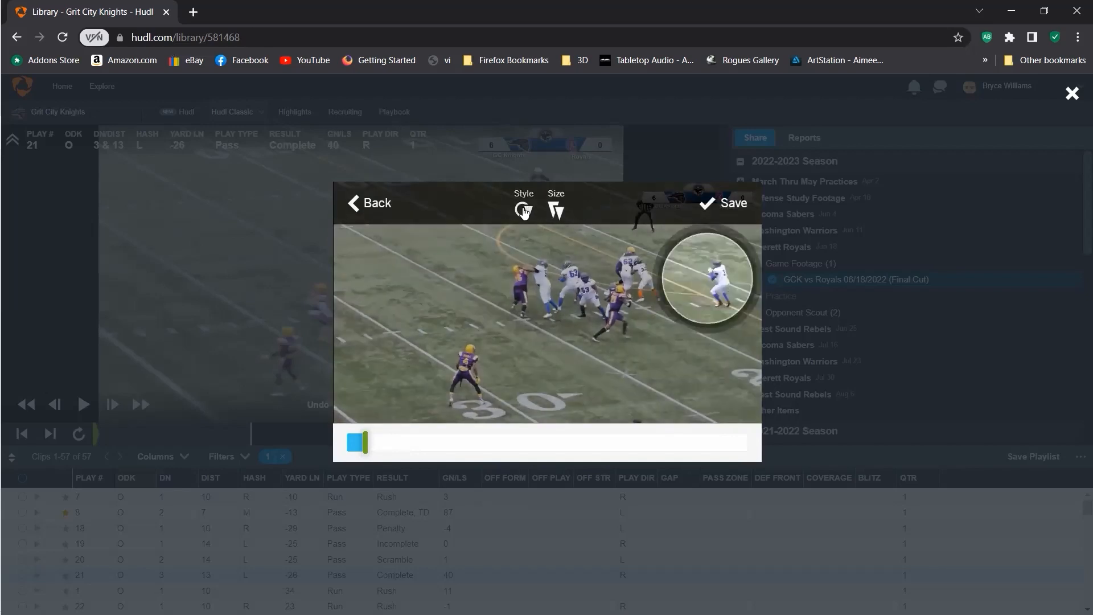
{"action": "left_click", "coordinate": [517, 212]}
{"action": "left_click", "coordinate": [544, 212]}
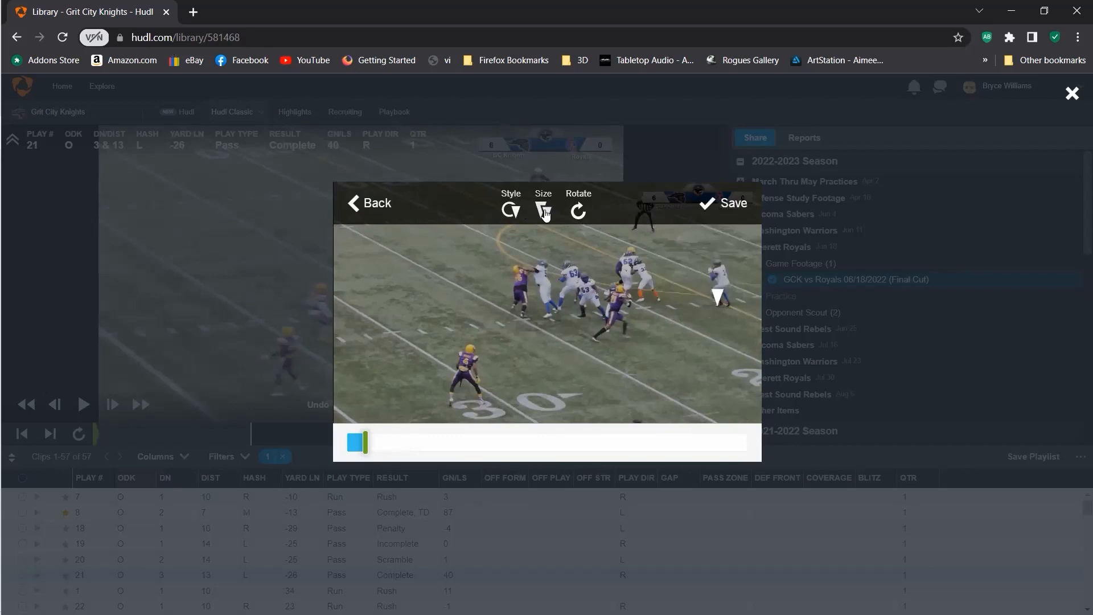
{"action": "left_click", "coordinate": [512, 209]}
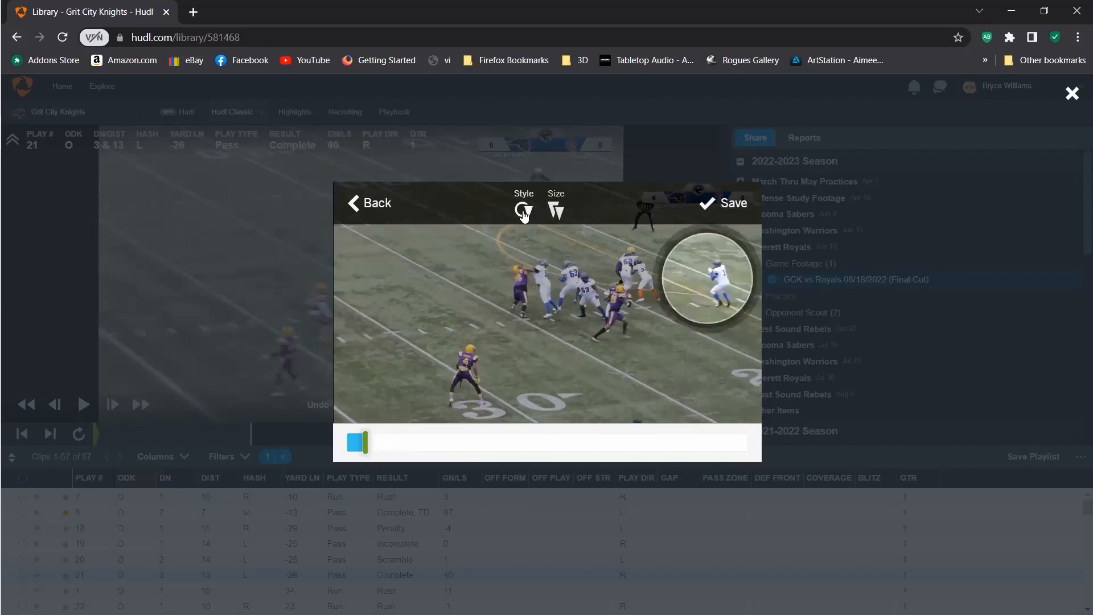
{"action": "left_click", "coordinate": [523, 211]}
{"action": "left_click", "coordinate": [545, 210]}
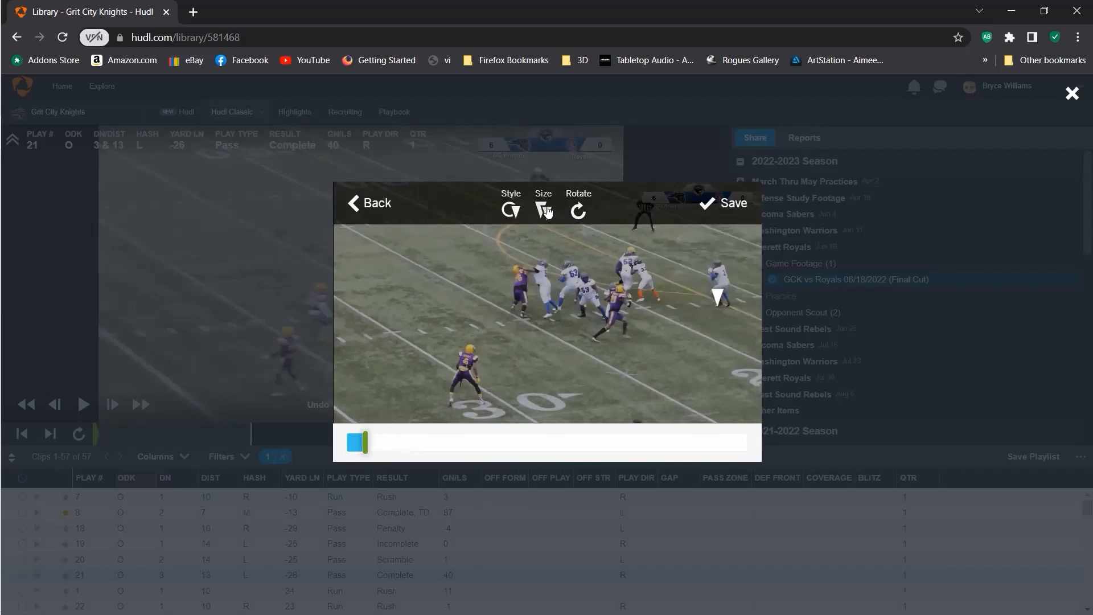
{"action": "left_click_drag", "start_coordinate": [703, 300], "coordinate": [722, 264]}
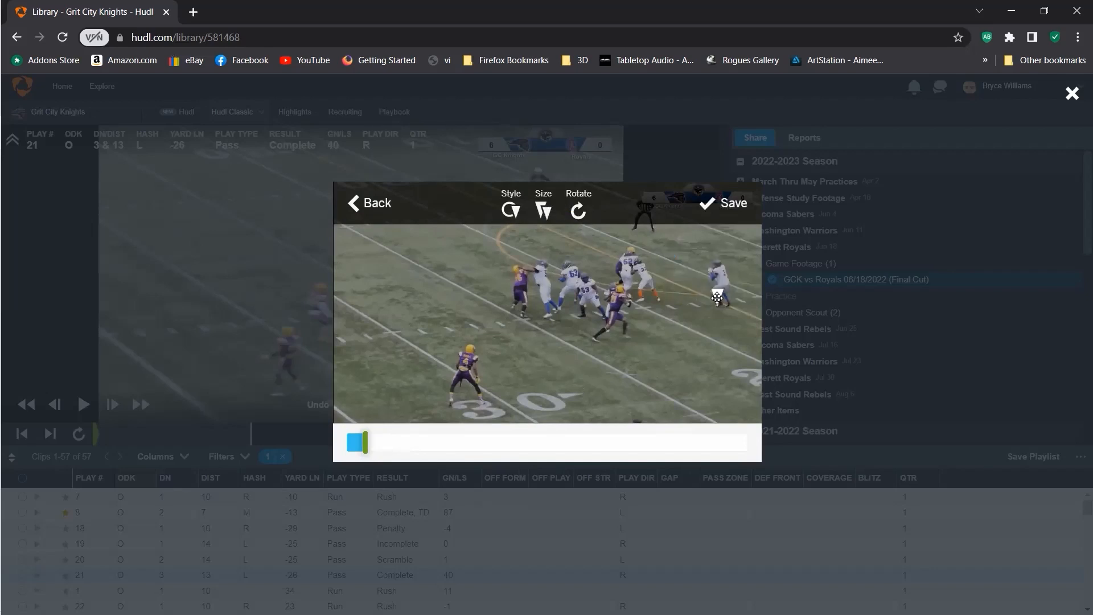
Step: Save the play 21 highlight with its spot shadow and confirm the title "vs Everett Royals" without sharing it
{"action": "left_click", "coordinate": [708, 208]}
{"action": "left_click", "coordinate": [708, 206]}
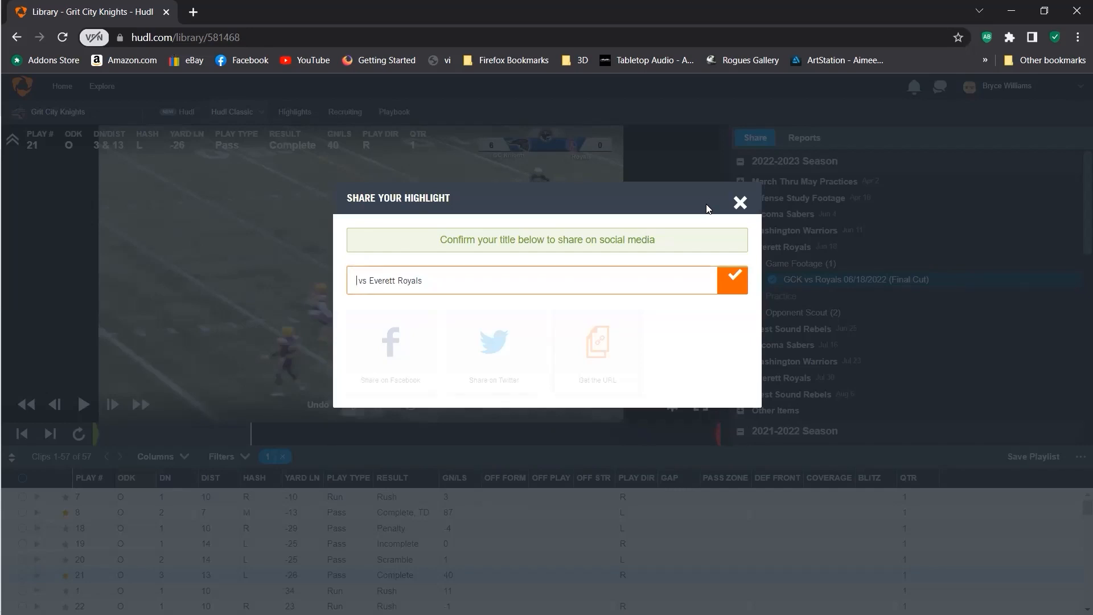
{"action": "left_click", "coordinate": [738, 290]}
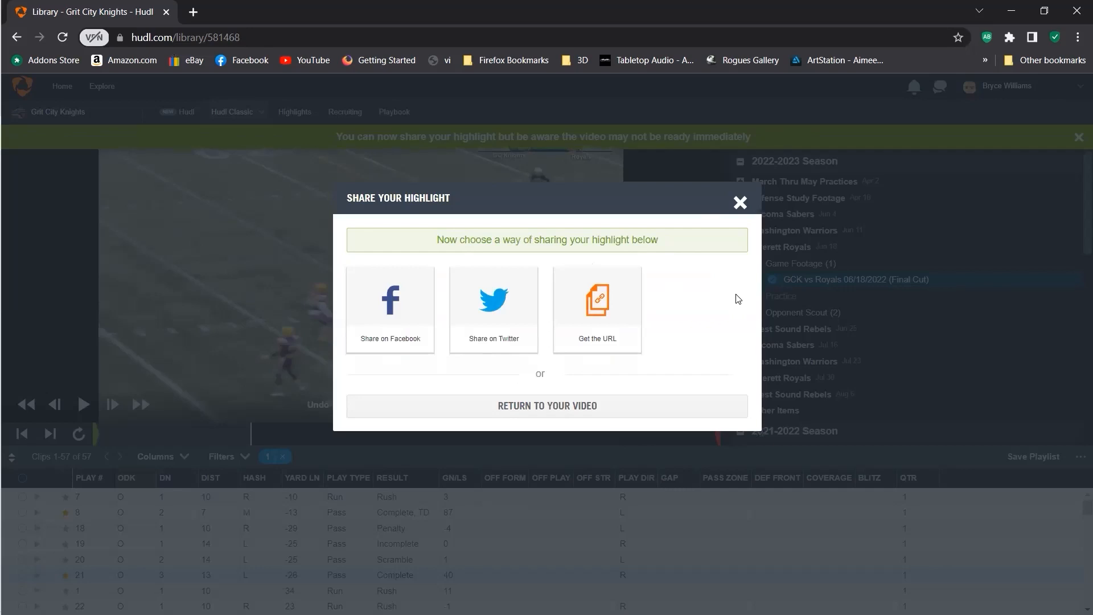
{"action": "left_click", "coordinate": [738, 204]}
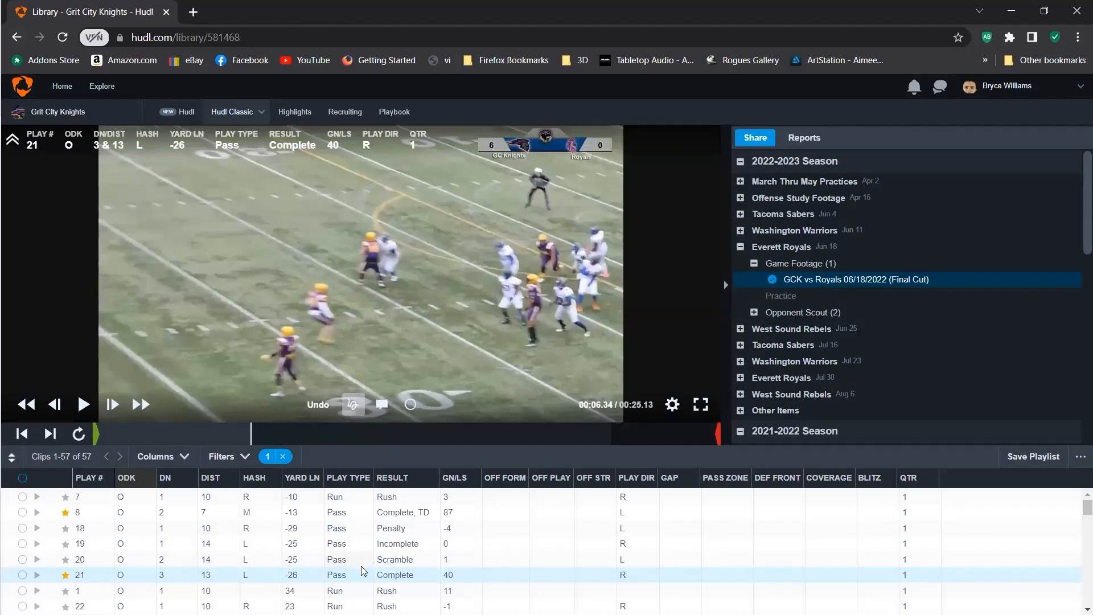
Step: Play the clips of plays 24 and 22, fast-forwarding through play 22
{"action": "scroll", "coordinate": [346, 579], "scroll_direction": "down", "scroll_amount": 1}
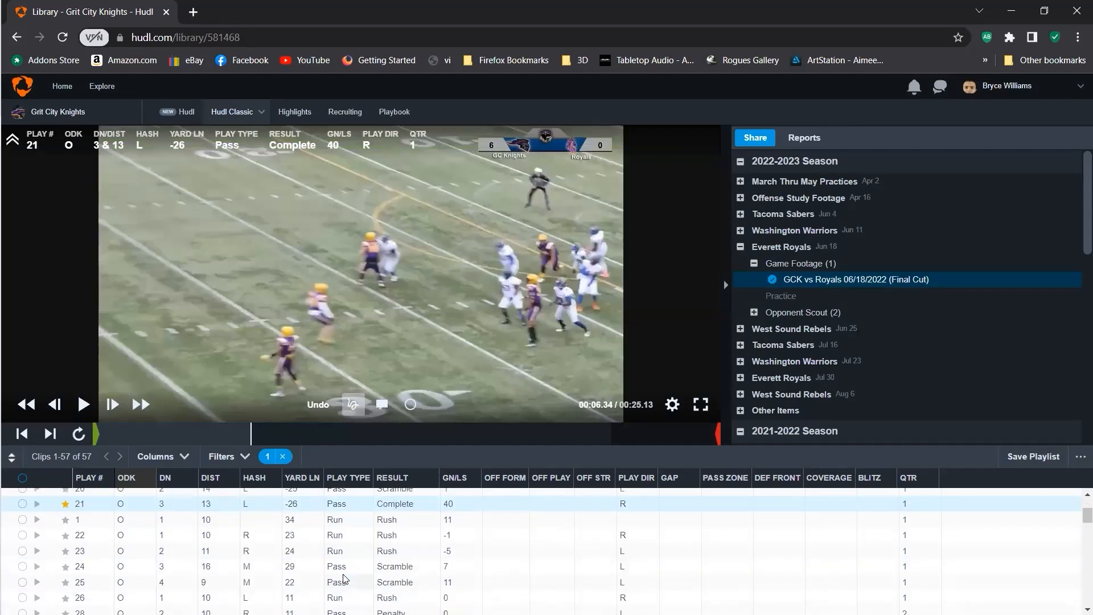
{"action": "left_click", "coordinate": [344, 572]}
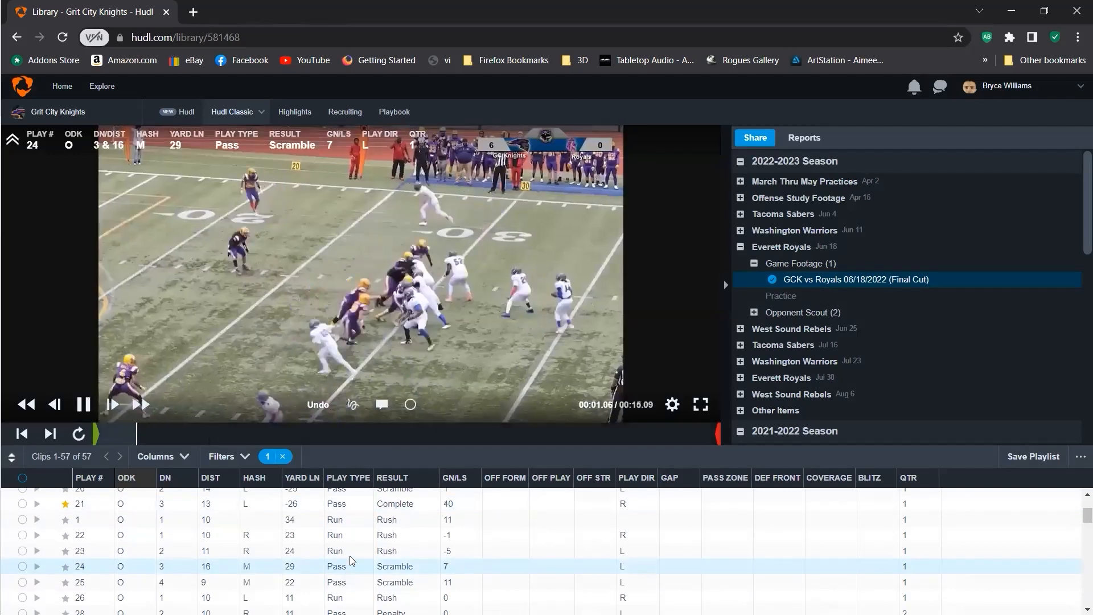
{"action": "left_click", "coordinate": [362, 537]}
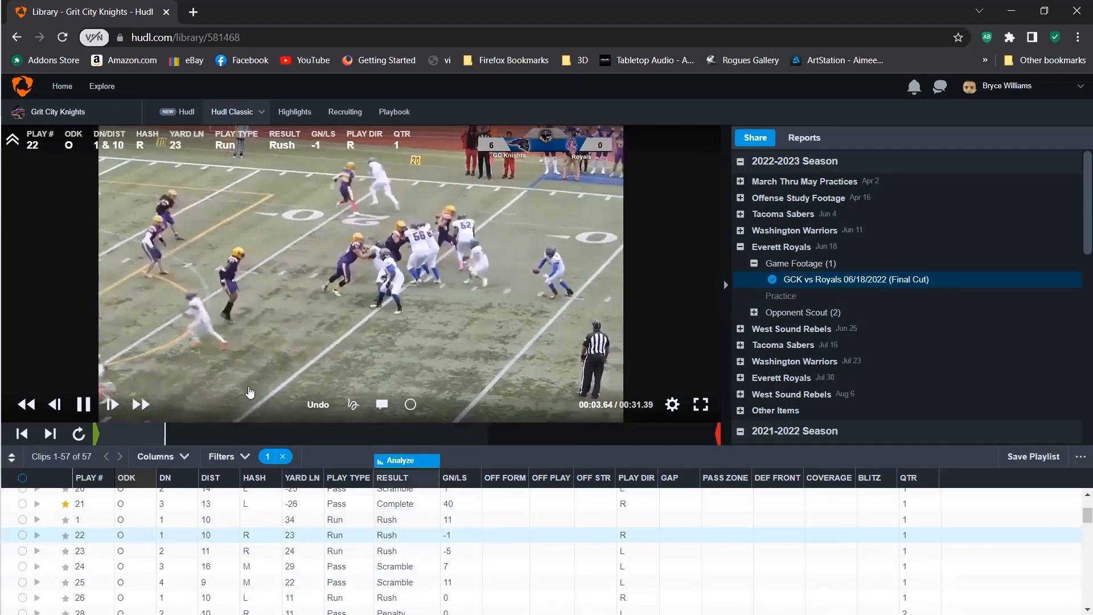
{"action": "left_click", "coordinate": [140, 405]}
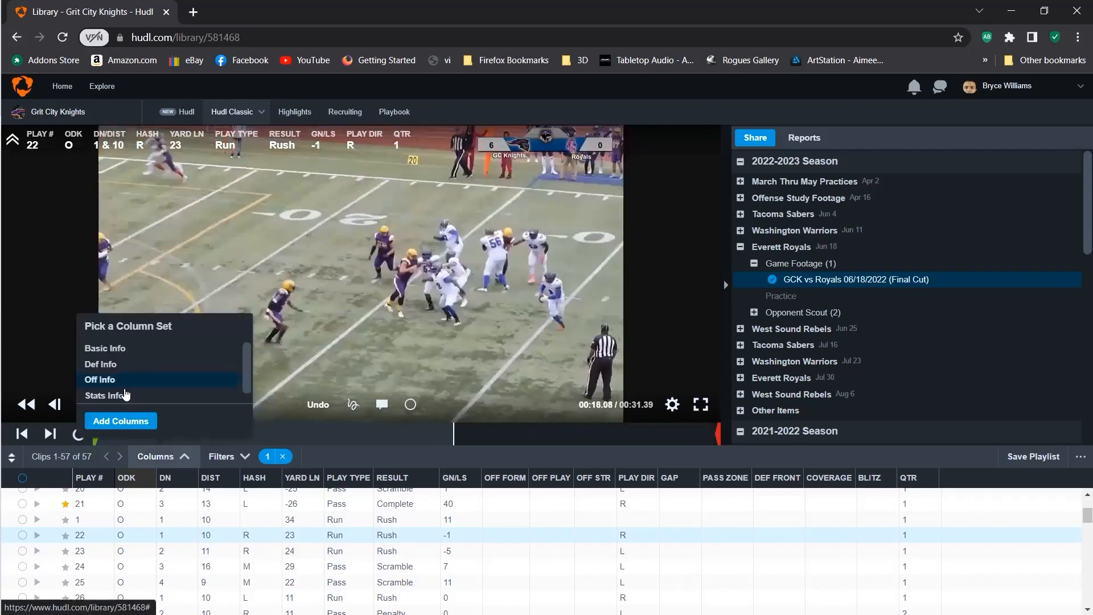
Step: Switch the play list to the Stats Info column set and sort the plays by passer
{"action": "scroll", "coordinate": [128, 392], "scroll_direction": "down", "scroll_amount": 1}
{"action": "left_click", "coordinate": [124, 389]}
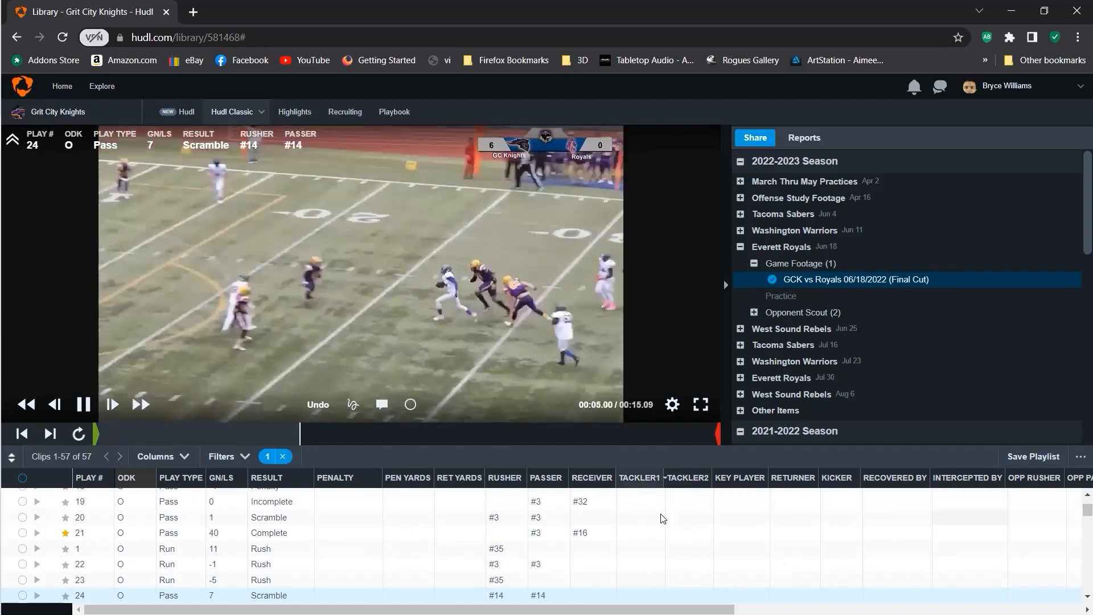
{"action": "scroll", "coordinate": [650, 521], "scroll_direction": "down", "scroll_amount": 10}
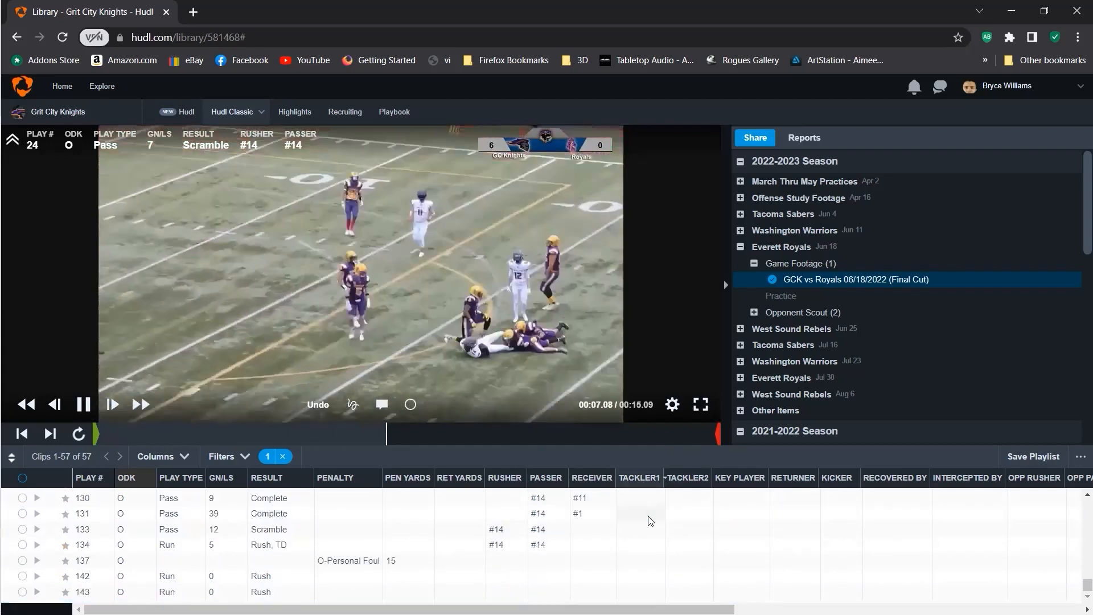
{"action": "scroll", "coordinate": [649, 519], "scroll_direction": "up", "scroll_amount": 15}
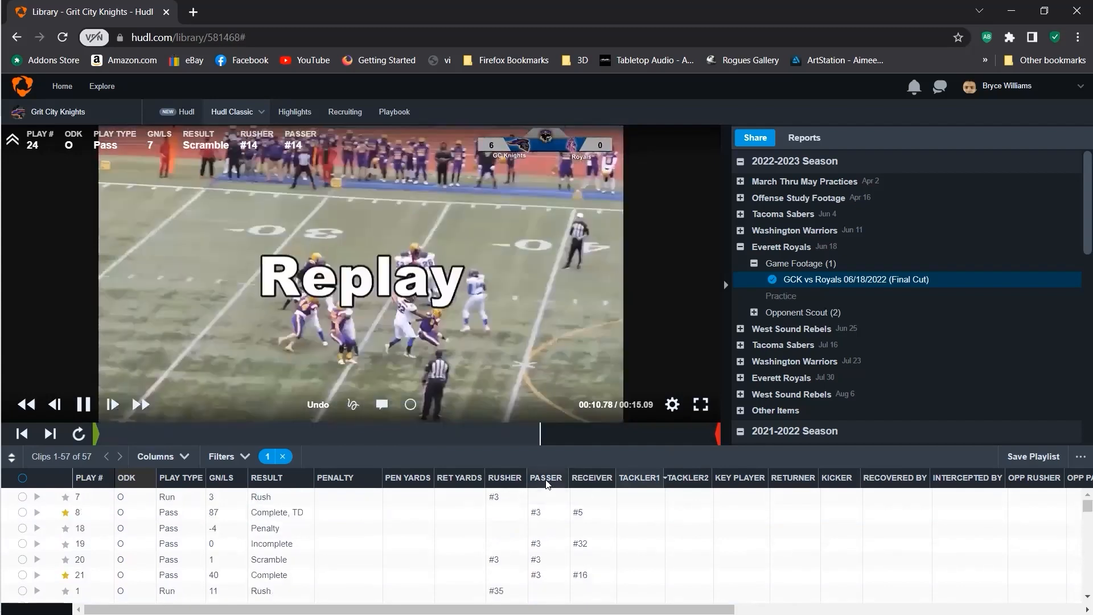
{"action": "left_click", "coordinate": [546, 482]}
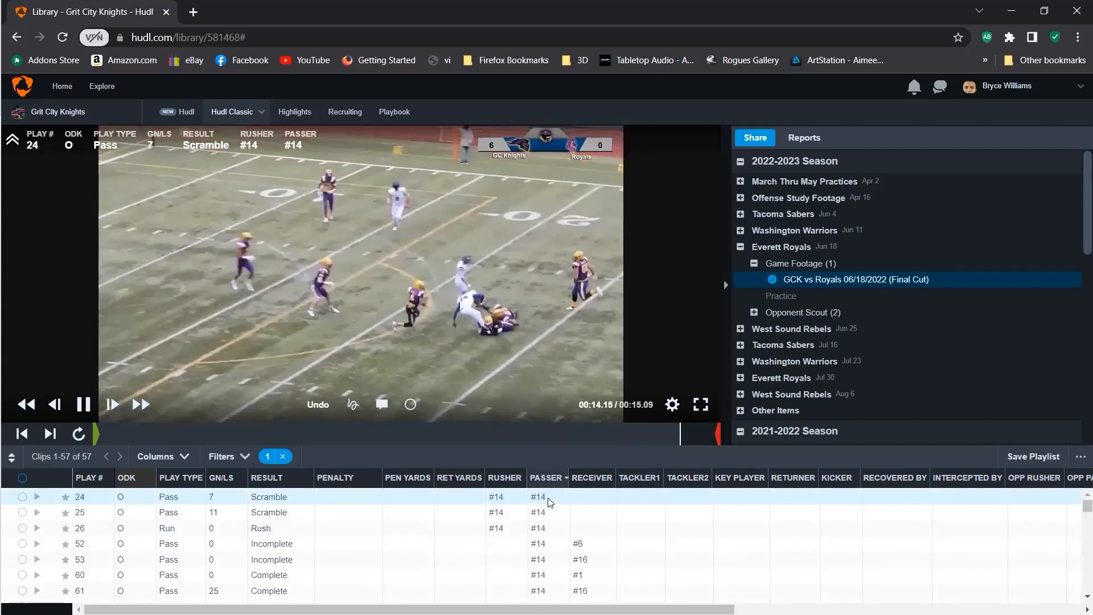
Step: Look through the sorted play list to examine which plays belong to each passer number
{"action": "scroll", "coordinate": [550, 501], "scroll_direction": "down", "scroll_amount": 2}
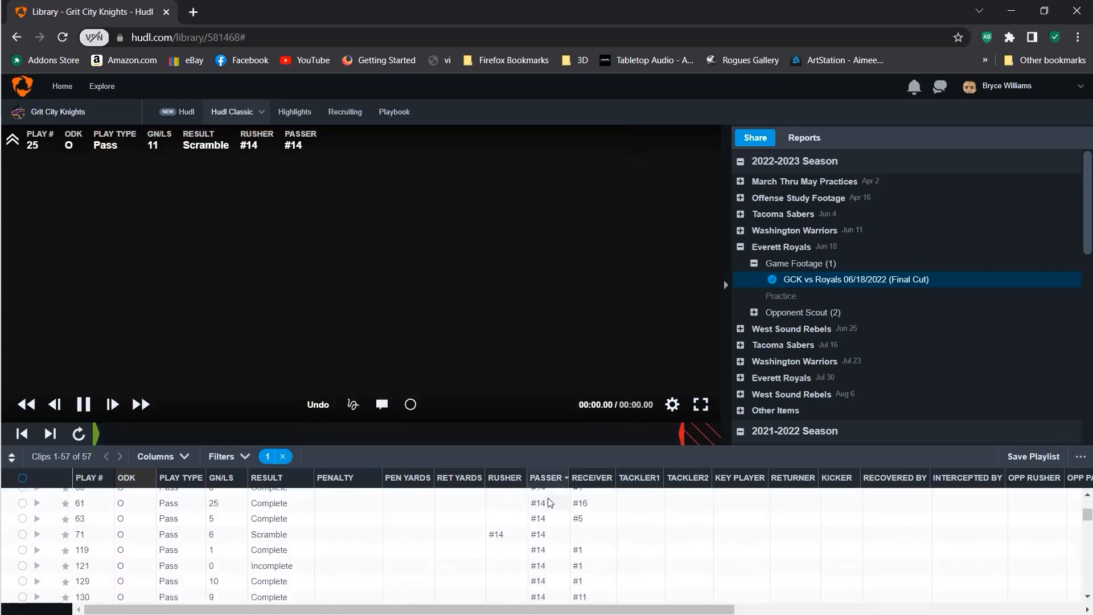
{"action": "scroll", "coordinate": [550, 502], "scroll_direction": "down", "scroll_amount": 2}
{"action": "scroll", "coordinate": [549, 502], "scroll_direction": "down", "scroll_amount": 3}
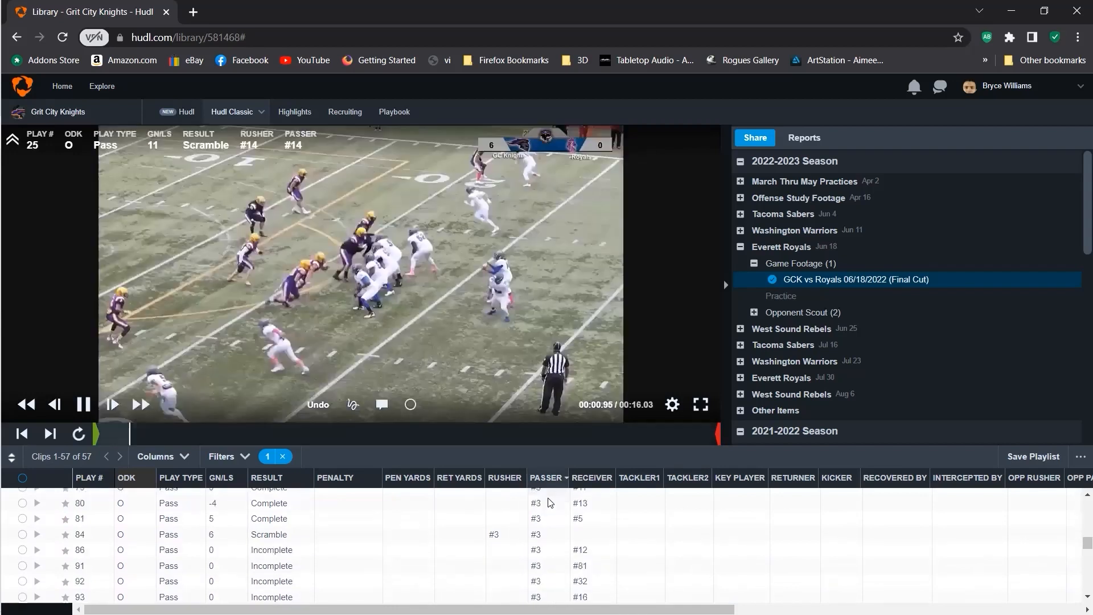
{"action": "scroll", "coordinate": [550, 501], "scroll_direction": "up", "scroll_amount": 3}
{"action": "scroll", "coordinate": [549, 502], "scroll_direction": "down", "scroll_amount": 1}
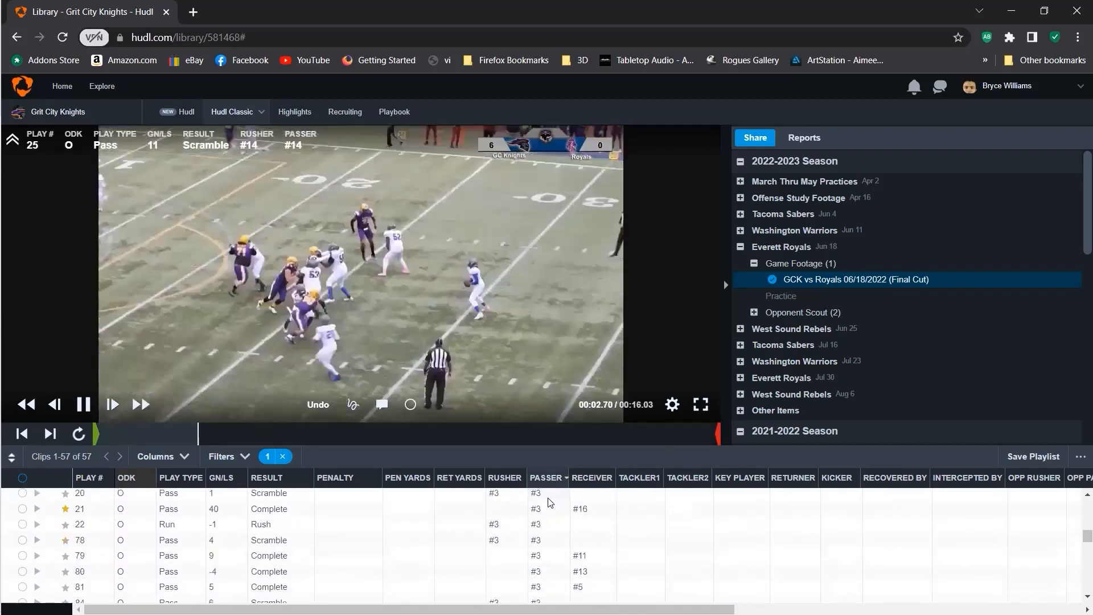
{"action": "scroll", "coordinate": [549, 502], "scroll_direction": "down", "scroll_amount": 3}
{"action": "scroll", "coordinate": [550, 502], "scroll_direction": "up", "scroll_amount": 2}
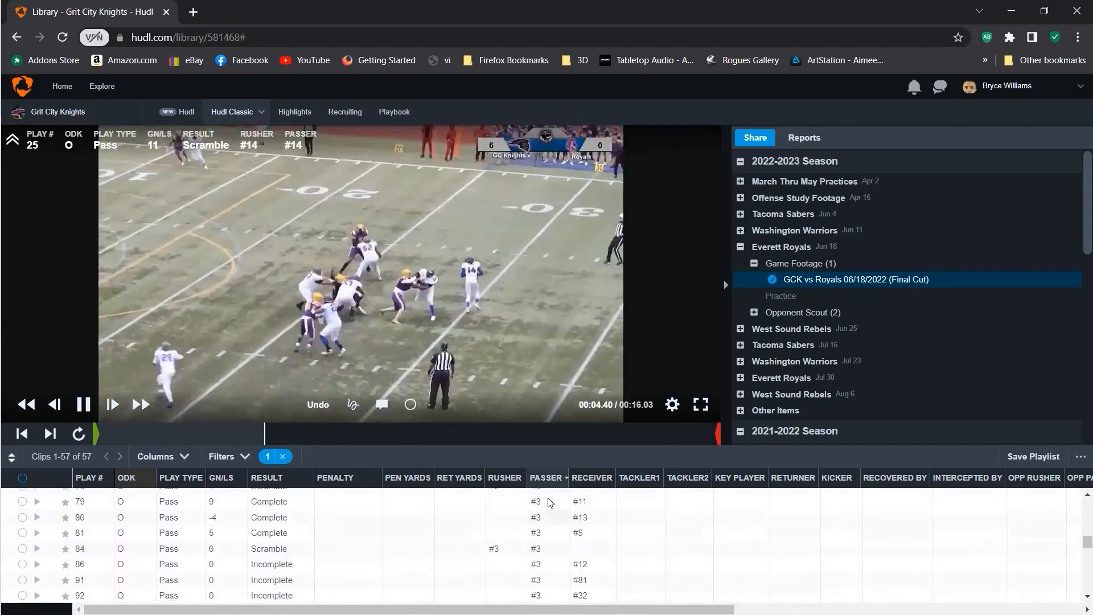
{"action": "scroll", "coordinate": [549, 502], "scroll_direction": "up", "scroll_amount": 2}
{"action": "scroll", "coordinate": [278, 544], "scroll_direction": "up", "scroll_amount": 1}
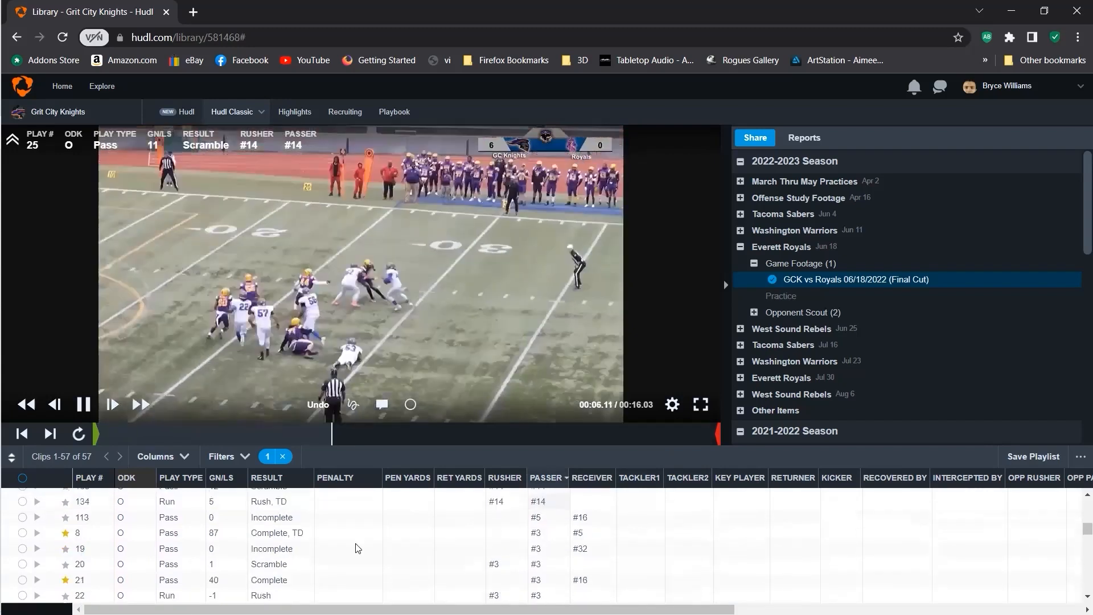
Step: Replace the All Offense quick filter with a new filter for plays whose RECEIVER is In List with player #1
{"action": "left_click", "coordinate": [228, 458]}
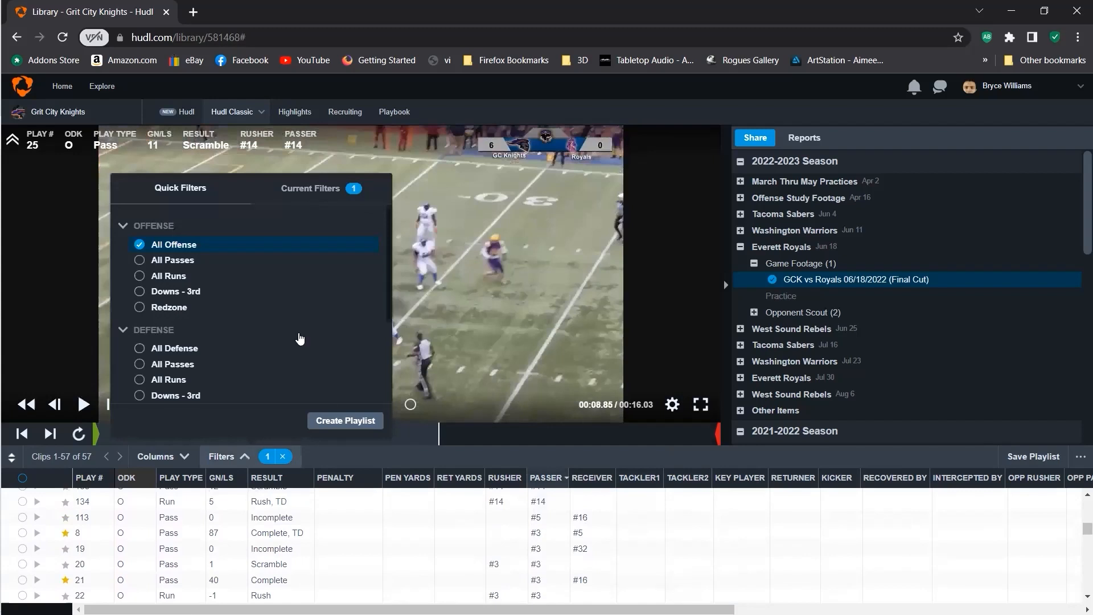
{"action": "left_click", "coordinate": [140, 245]}
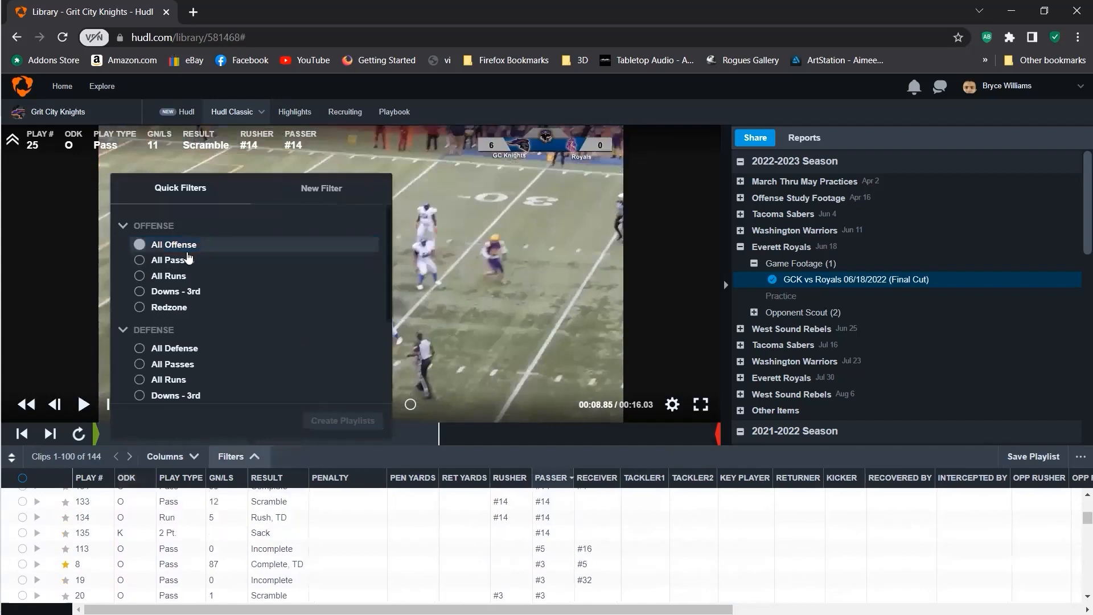
{"action": "scroll", "coordinate": [184, 273], "scroll_direction": "down", "scroll_amount": 3}
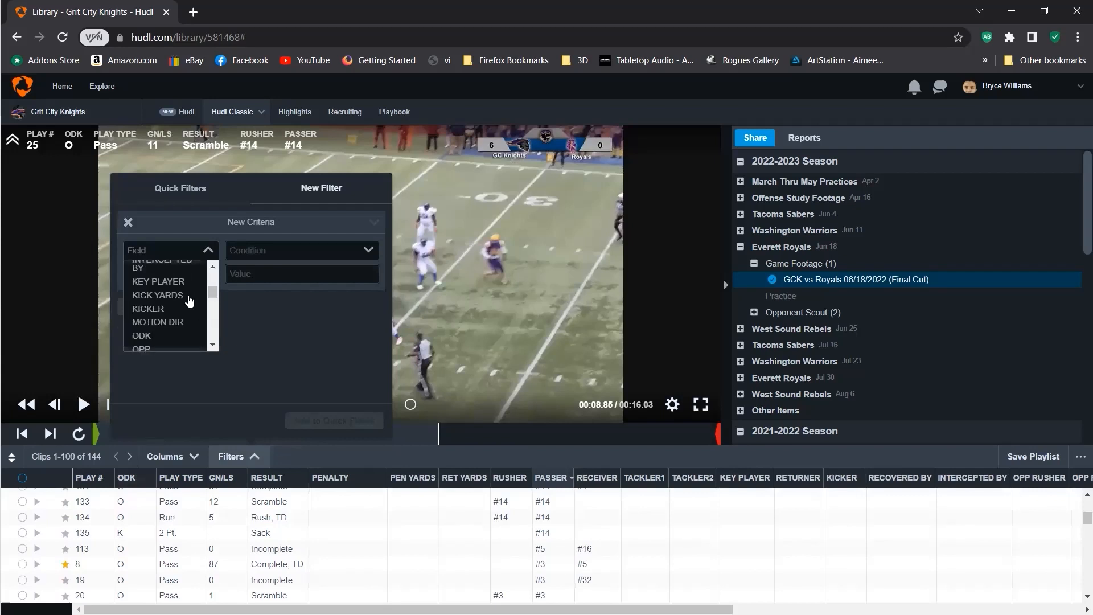
{"action": "scroll", "coordinate": [189, 301], "scroll_direction": "down", "scroll_amount": 2}
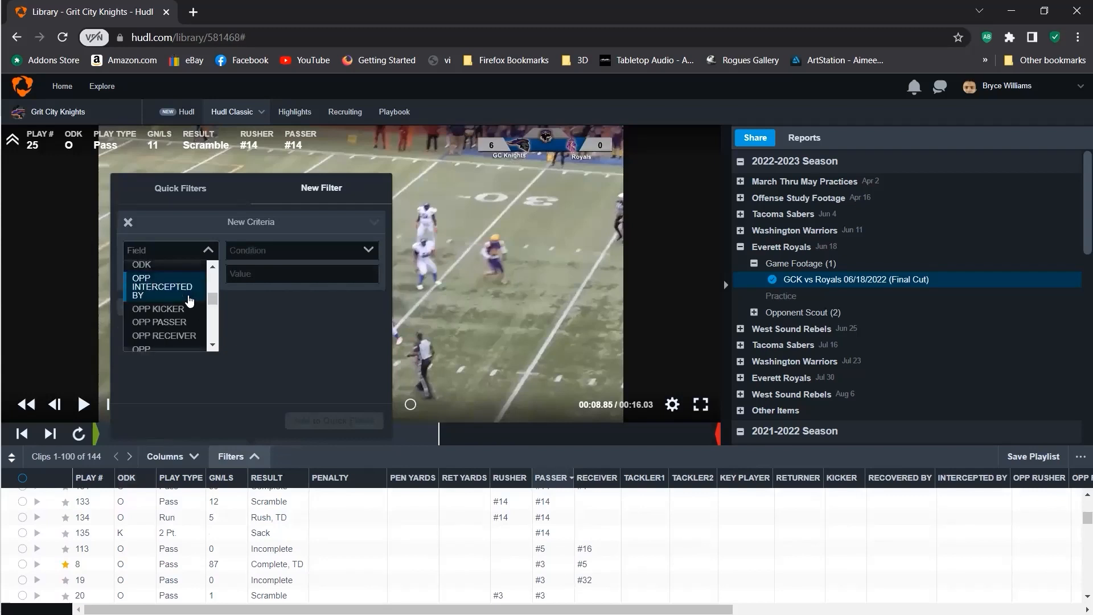
{"action": "scroll", "coordinate": [189, 301], "scroll_direction": "down", "scroll_amount": 1}
{"action": "scroll", "coordinate": [189, 301], "scroll_direction": "down", "scroll_amount": 2}
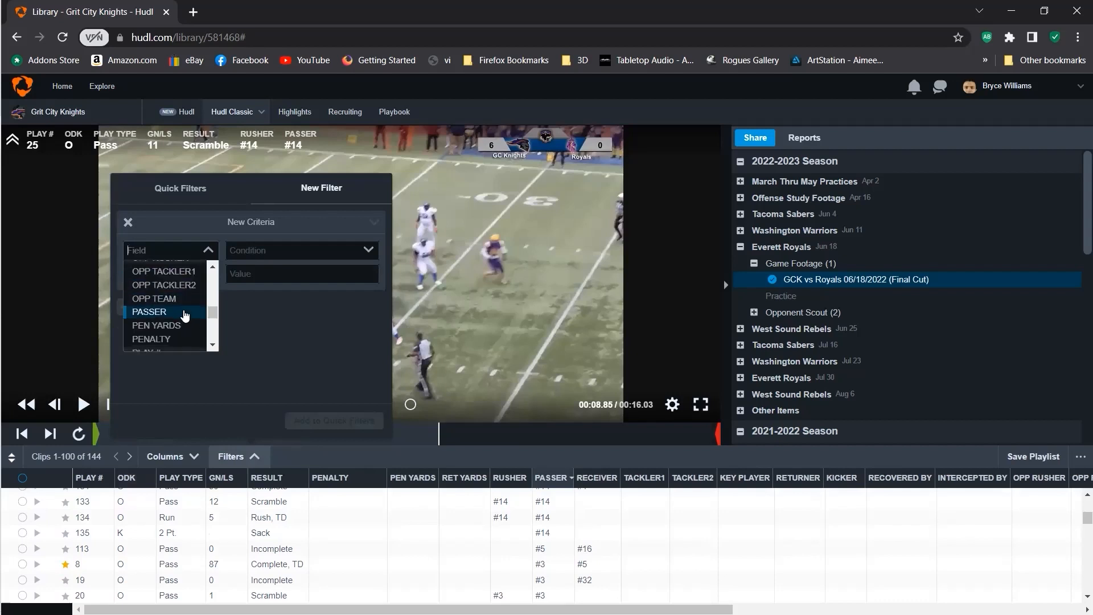
{"action": "scroll", "coordinate": [185, 315], "scroll_direction": "down", "scroll_amount": 2}
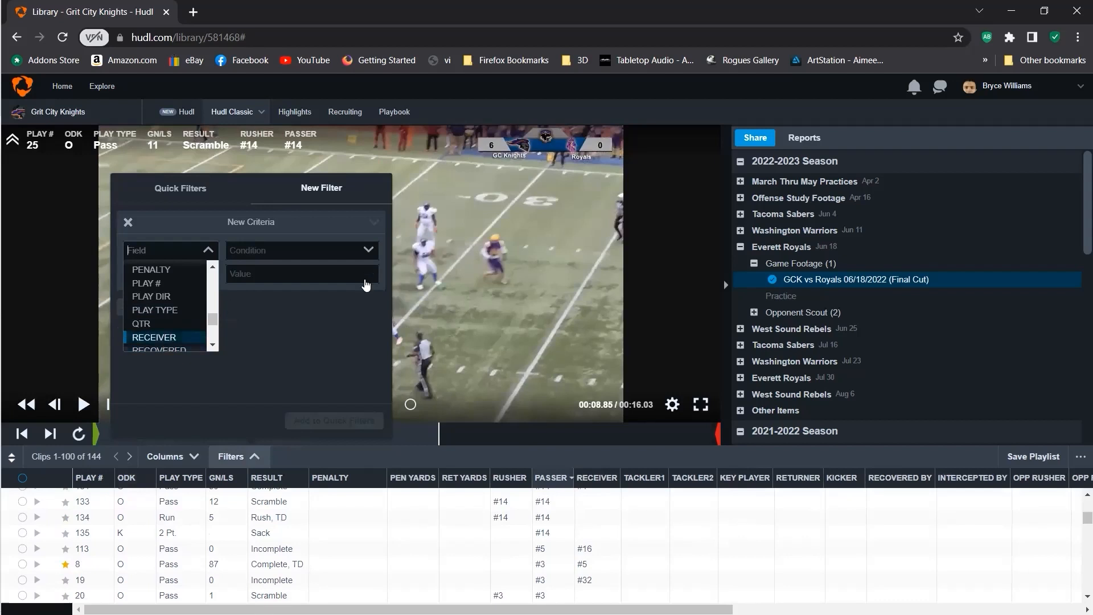
{"action": "key", "text": "Return"}
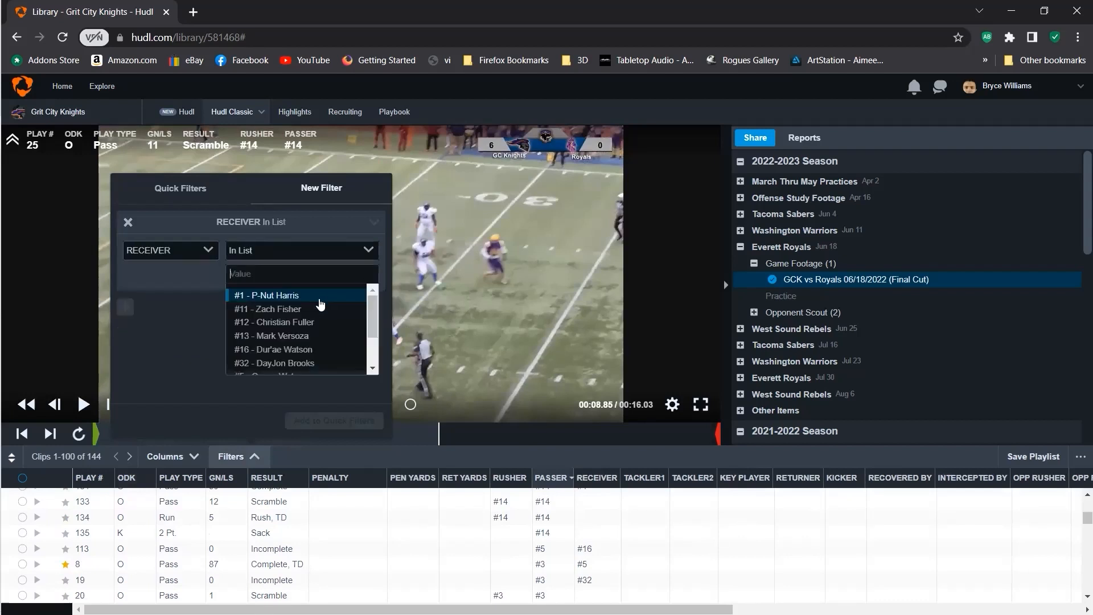
{"action": "left_click", "coordinate": [320, 296]}
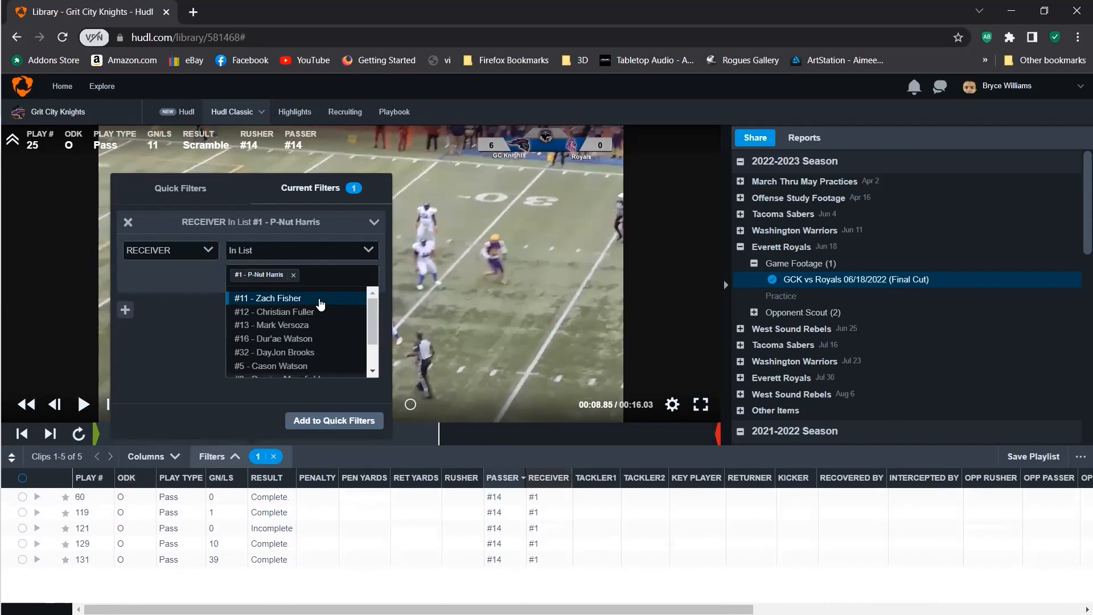
{"action": "left_click", "coordinate": [211, 341]}
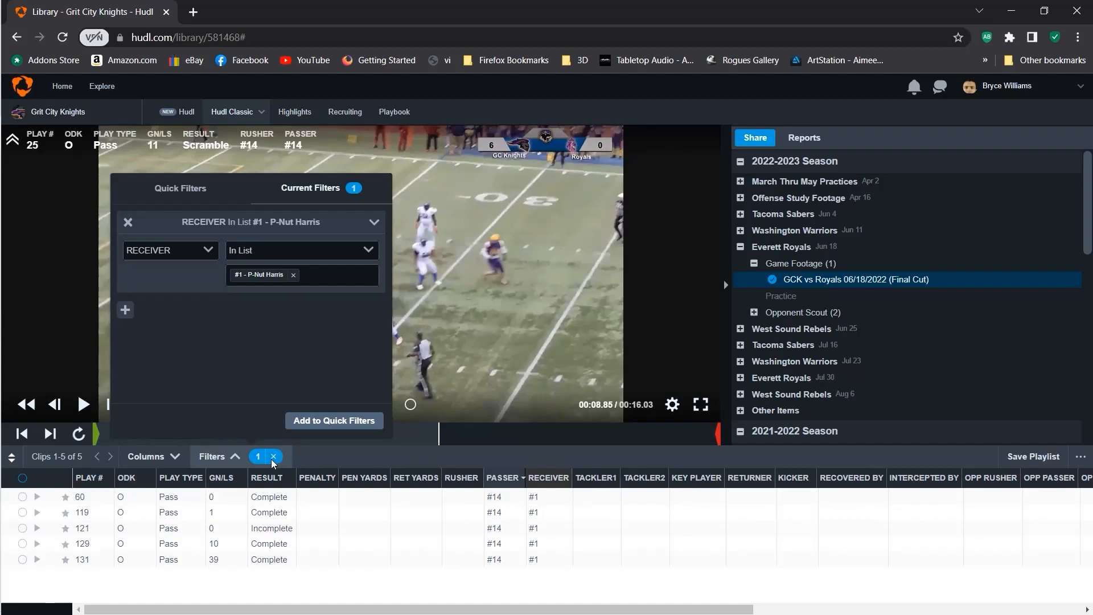
{"action": "left_click", "coordinate": [333, 461]}
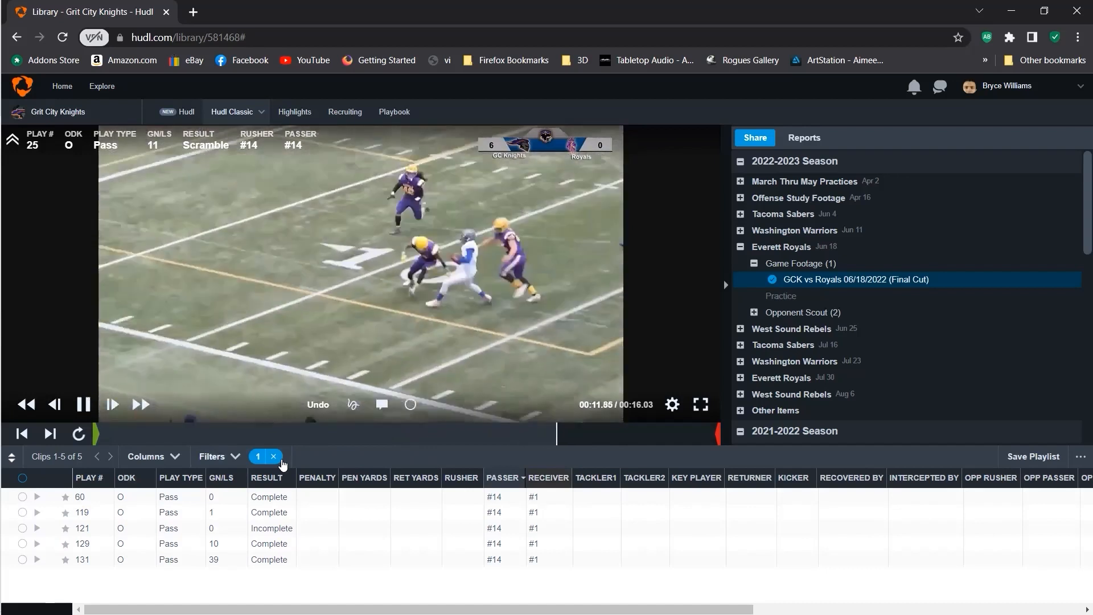
Step: Play the clip of play 129 from the filtered list and pause playback at the start of play 131
{"action": "left_click", "coordinate": [207, 546]}
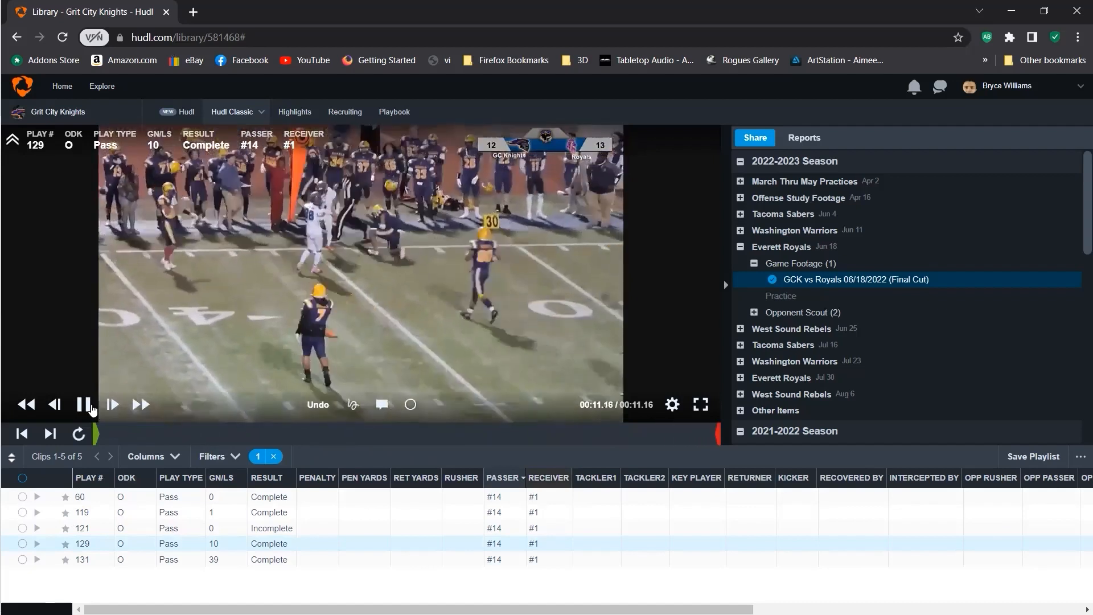
{"action": "left_click", "coordinate": [83, 404]}
{"action": "left_click", "coordinate": [353, 404]}
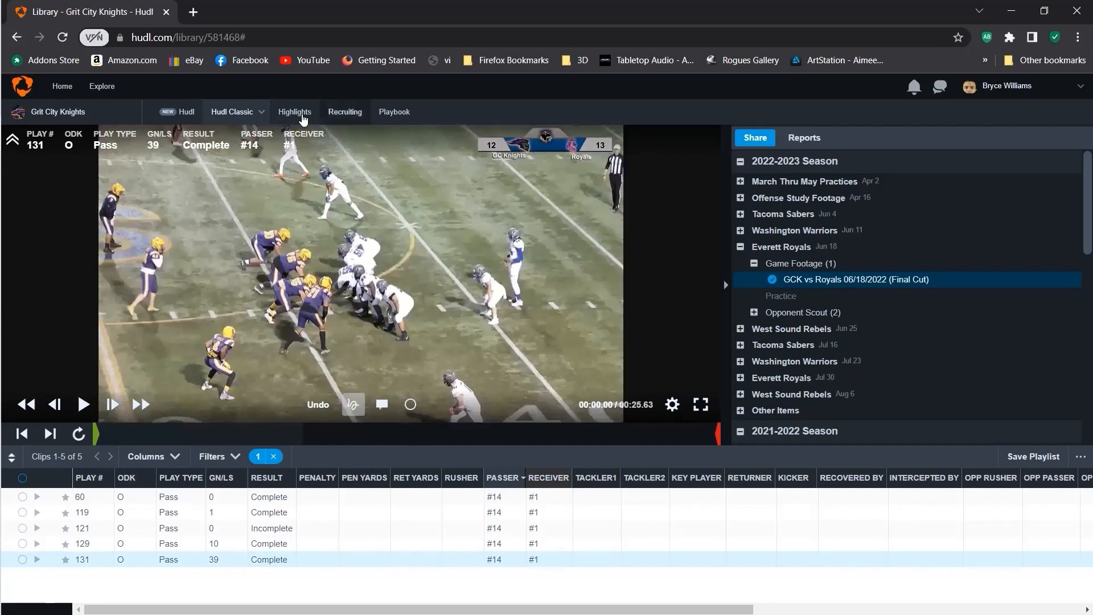
Step: Open the account's own highlights page and look through all saved highlight reels, from the newest to the oldest
{"action": "left_click", "coordinate": [1072, 98]}
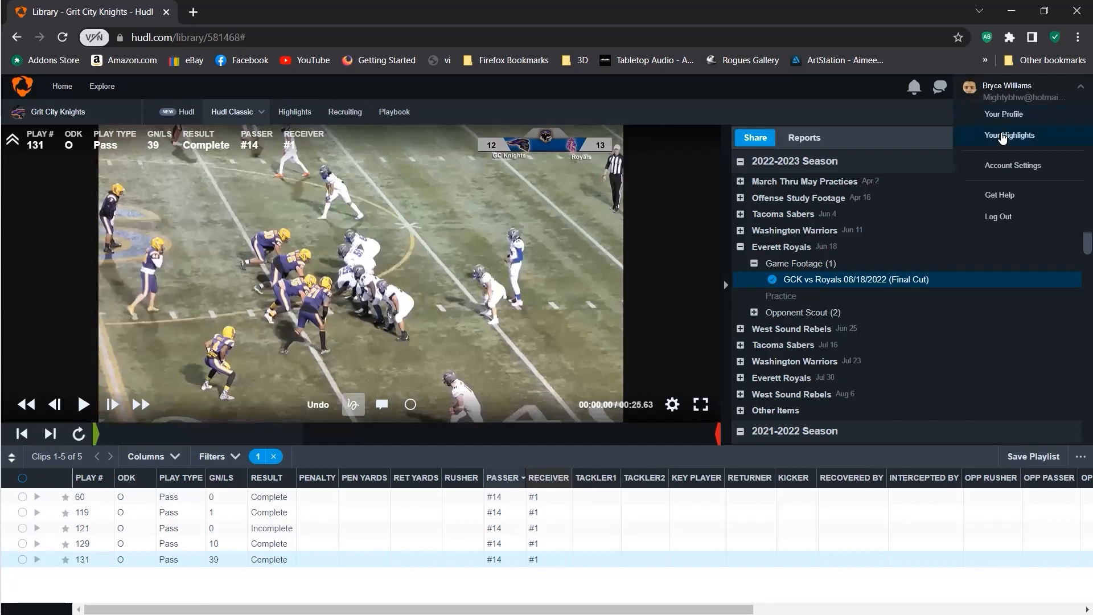
{"action": "left_click", "coordinate": [1004, 137]}
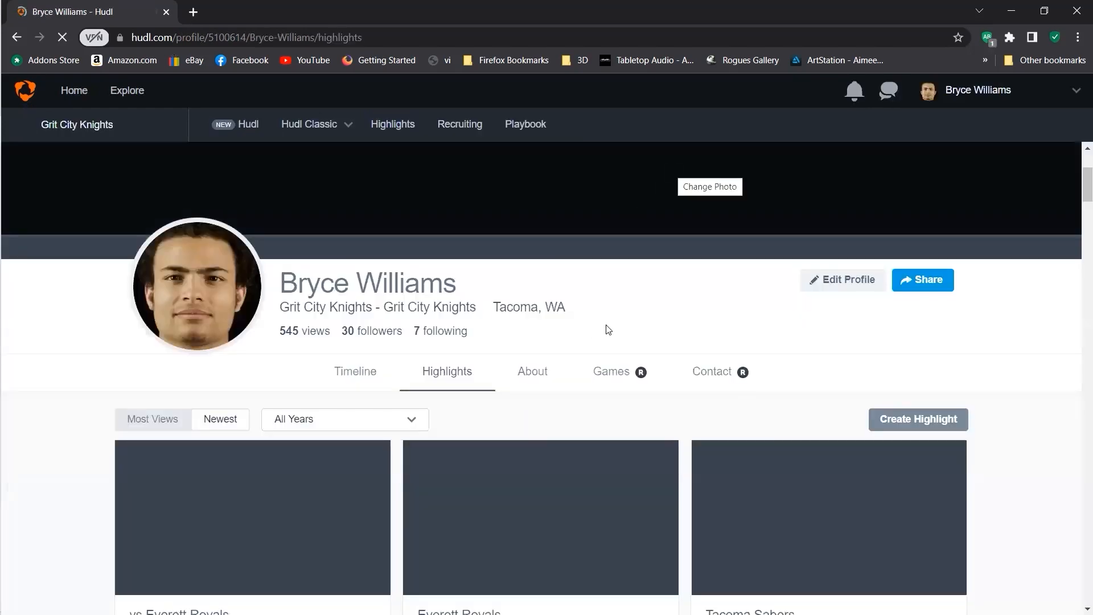
{"action": "scroll", "coordinate": [635, 315], "scroll_direction": "down", "scroll_amount": 4}
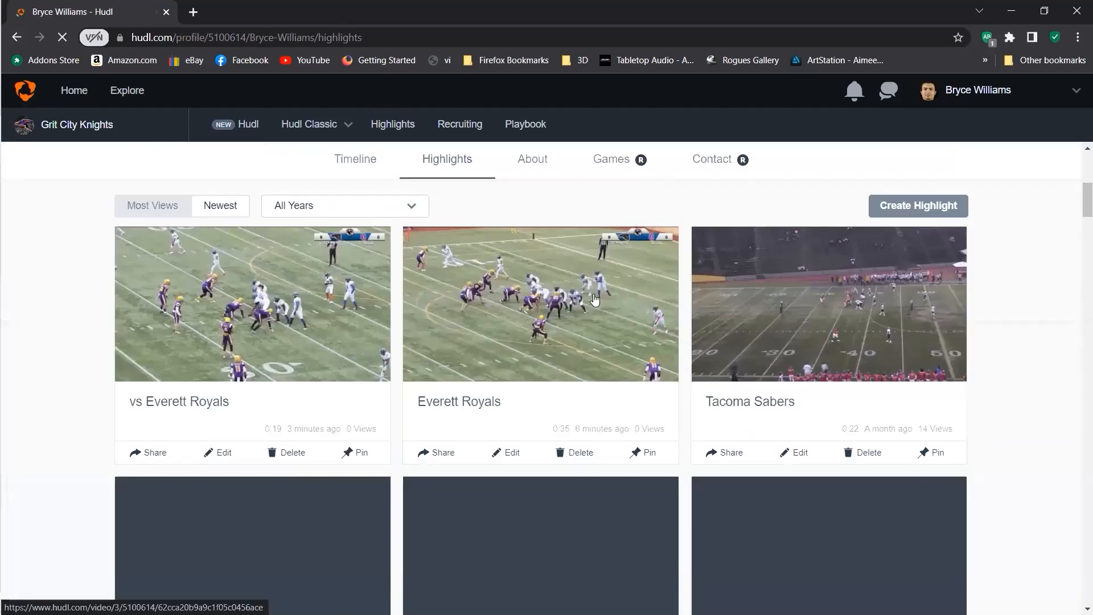
{"action": "scroll", "coordinate": [783, 285], "scroll_direction": "down", "scroll_amount": 6}
{"action": "scroll", "coordinate": [618, 311], "scroll_direction": "down", "scroll_amount": 9}
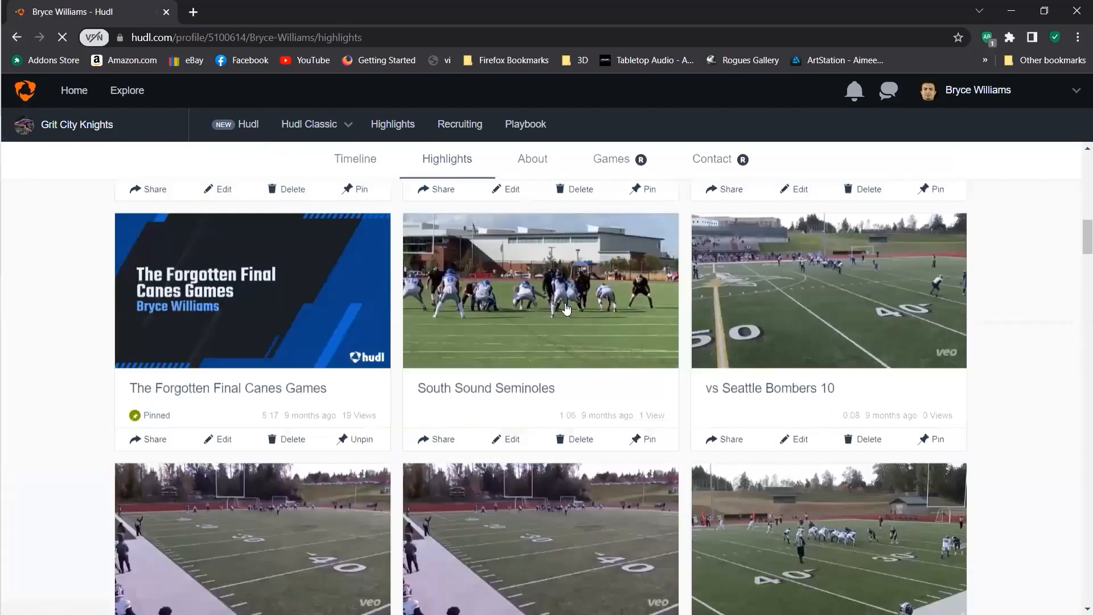
{"action": "scroll", "coordinate": [566, 308], "scroll_direction": "down", "scroll_amount": 12}
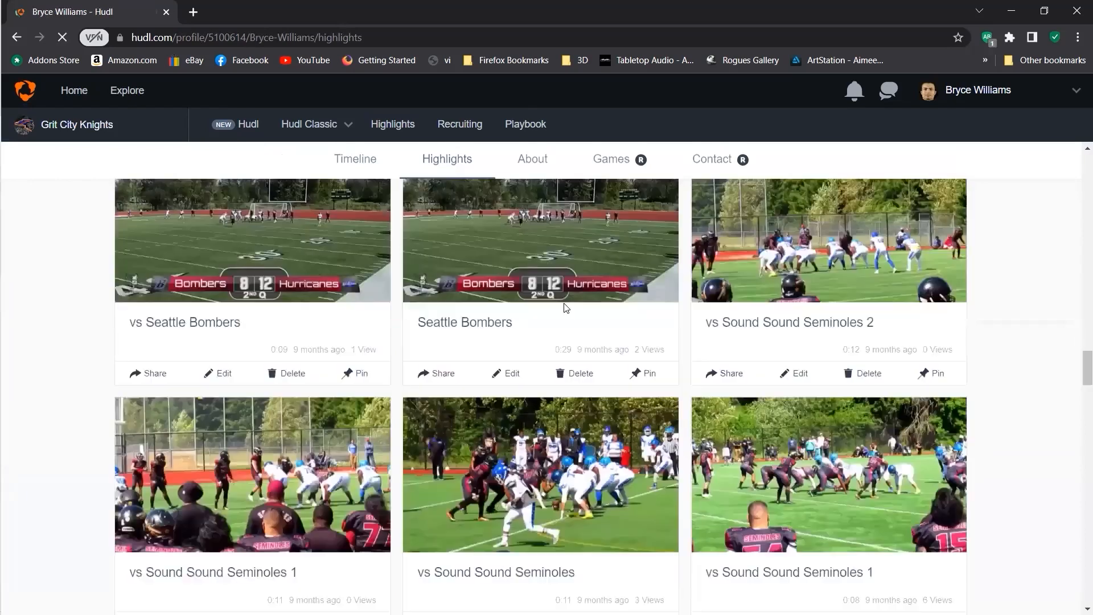
{"action": "scroll", "coordinate": [566, 307], "scroll_direction": "down", "scroll_amount": 10}
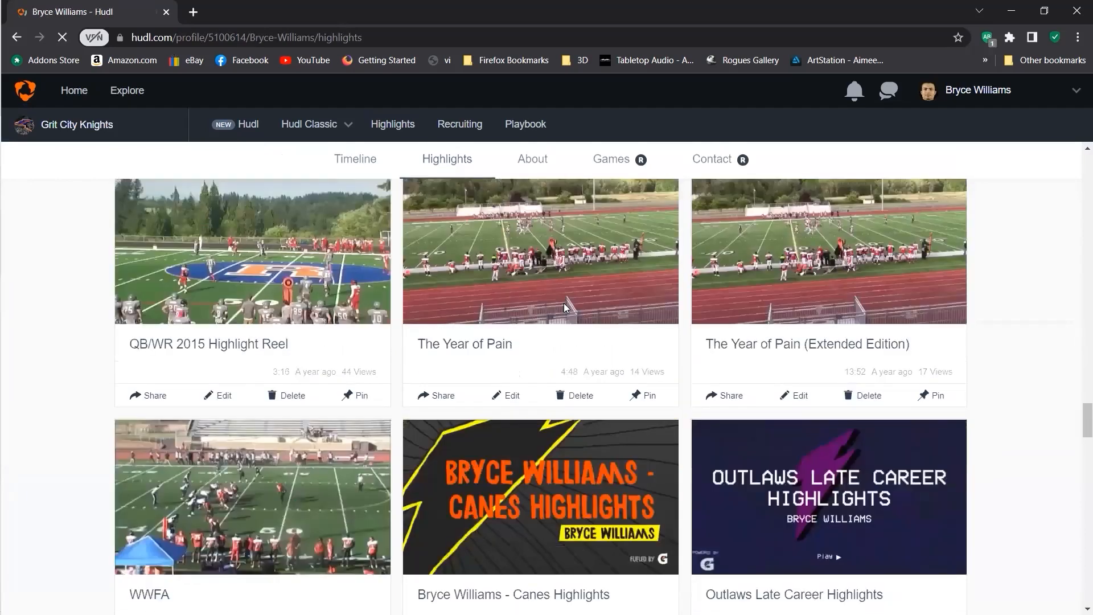
{"action": "scroll", "coordinate": [566, 307], "scroll_direction": "down", "scroll_amount": 10}
{"action": "scroll", "coordinate": [566, 307], "scroll_direction": "down", "scroll_amount": 12}
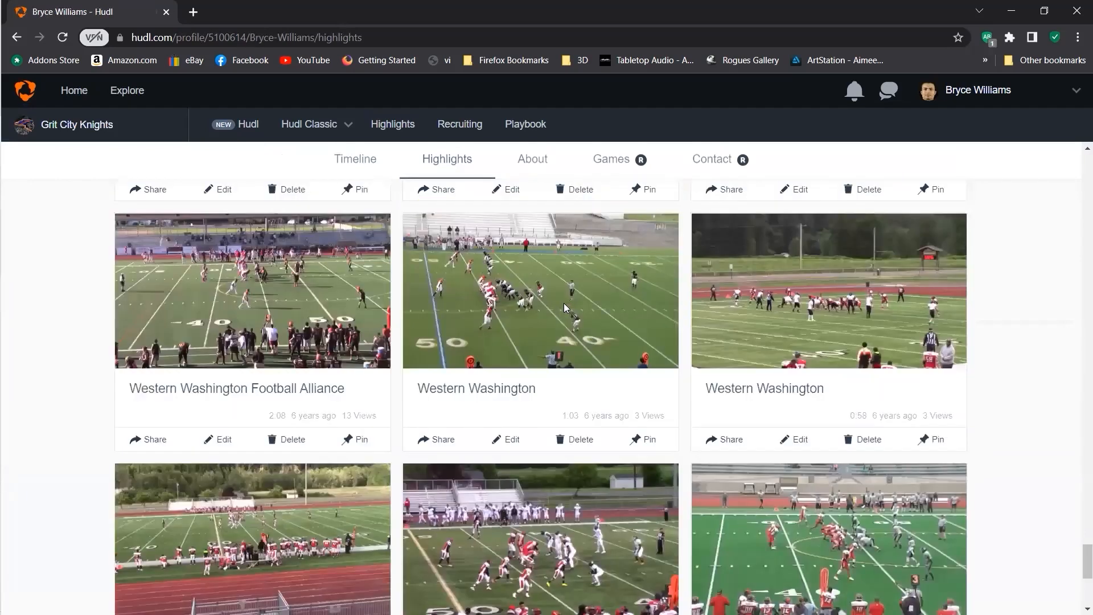
{"action": "scroll", "coordinate": [566, 308], "scroll_direction": "down", "scroll_amount": 6}
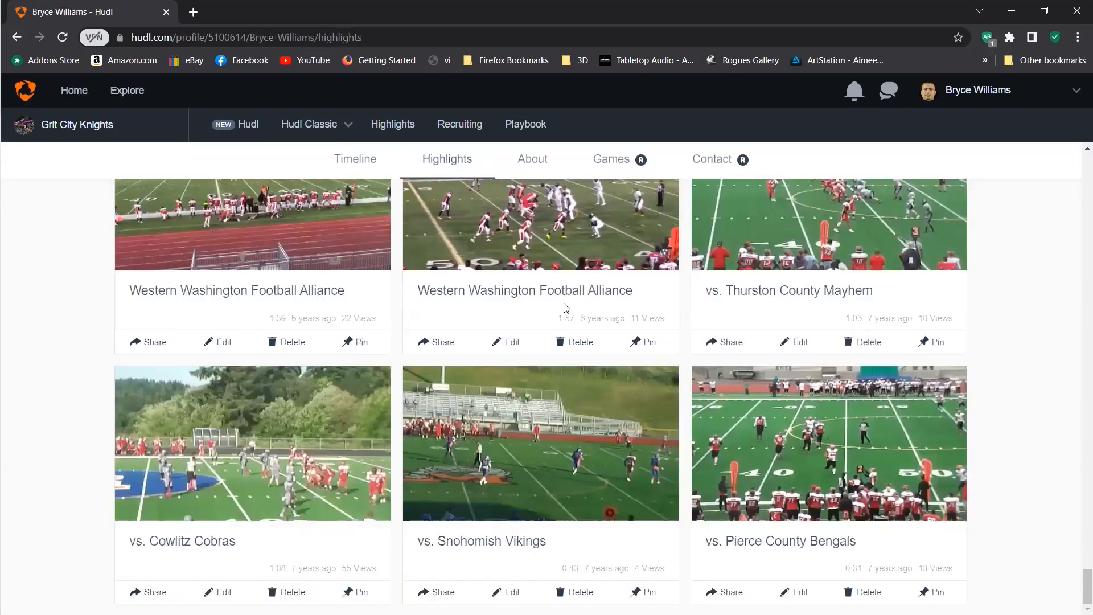
{"action": "scroll", "coordinate": [565, 307], "scroll_direction": "up", "scroll_amount": 20}
{"action": "scroll", "coordinate": [565, 308], "scroll_direction": "up", "scroll_amount": 15}
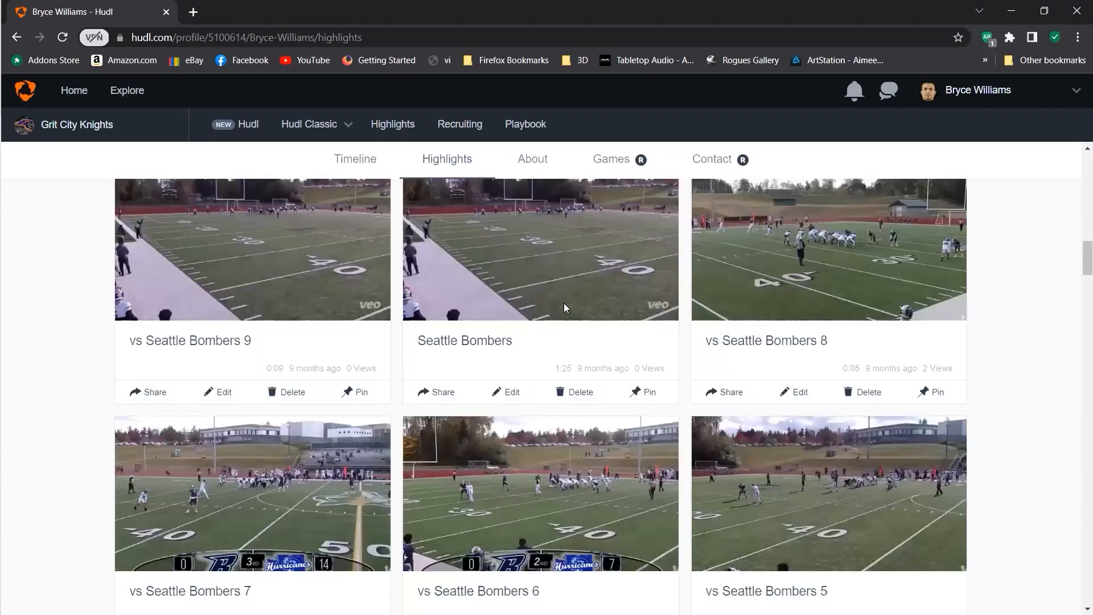
{"action": "scroll", "coordinate": [565, 308], "scroll_direction": "up", "scroll_amount": 10}
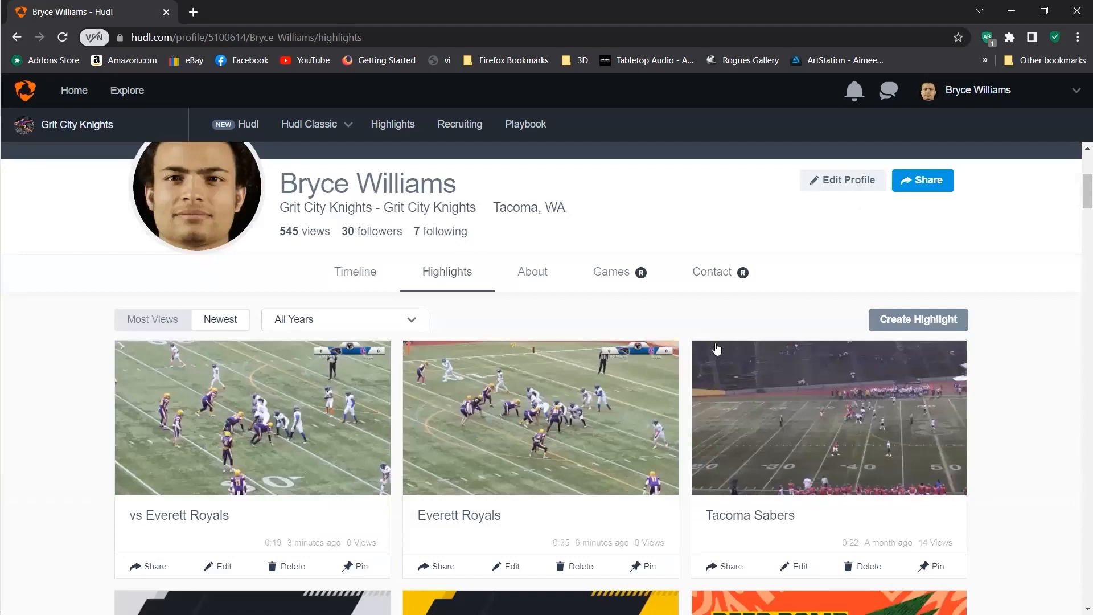
Step: Open the "Top 10 Greatest Escape Throws" reel for editing
{"action": "scroll", "coordinate": [769, 340], "scroll_direction": "down", "scroll_amount": 3}
{"action": "scroll", "coordinate": [788, 405], "scroll_direction": "down", "scroll_amount": 2}
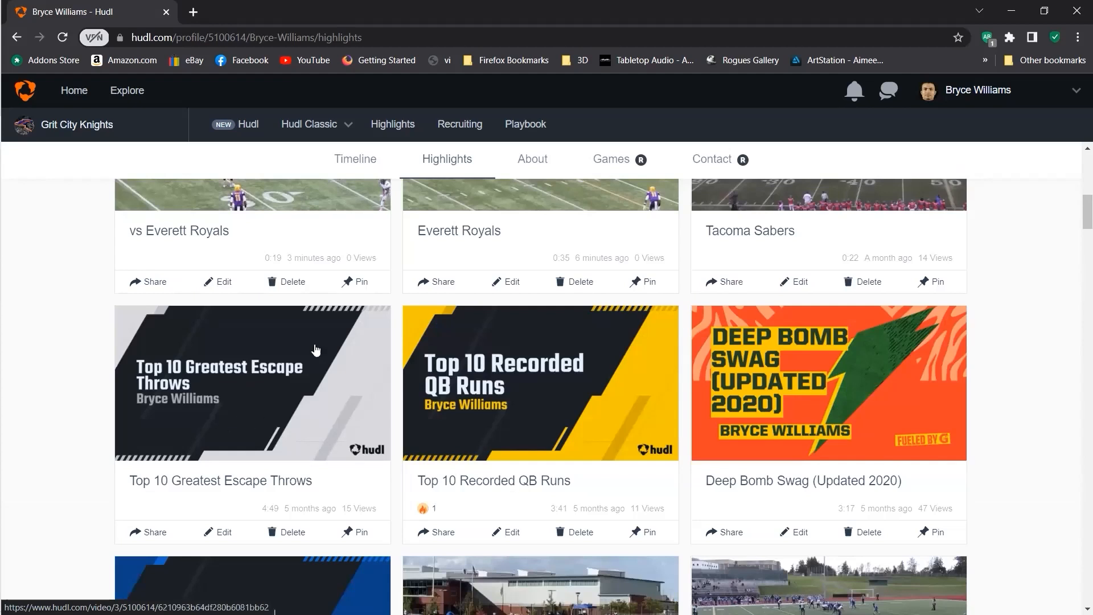
{"action": "scroll", "coordinate": [457, 340], "scroll_direction": "up", "scroll_amount": 3}
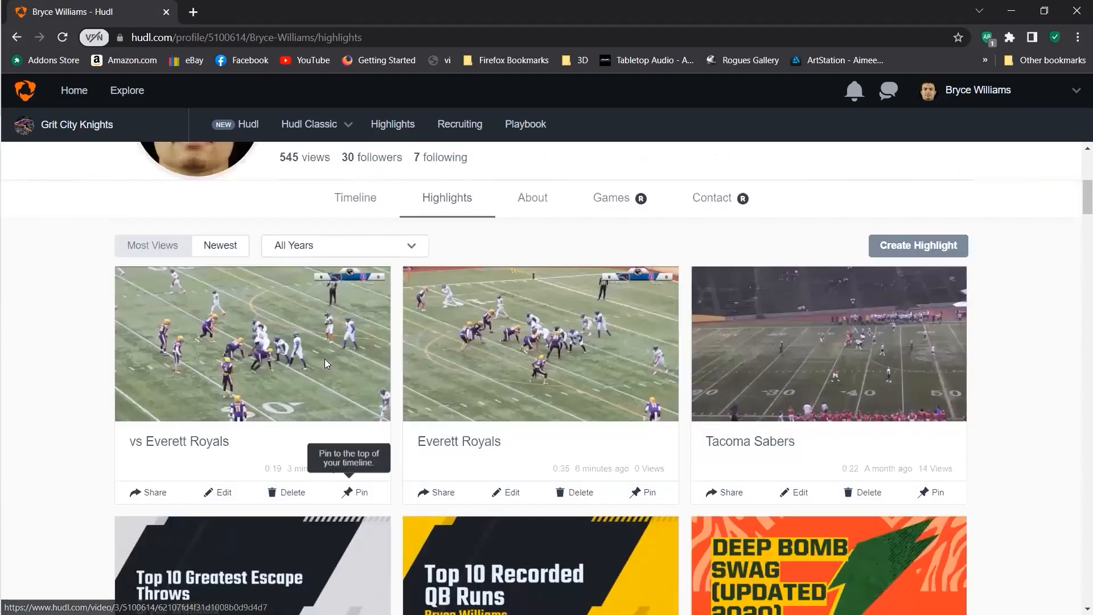
{"action": "scroll", "coordinate": [294, 375], "scroll_direction": "down", "scroll_amount": 4}
{"action": "scroll", "coordinate": [279, 359], "scroll_direction": "up", "scroll_amount": 2}
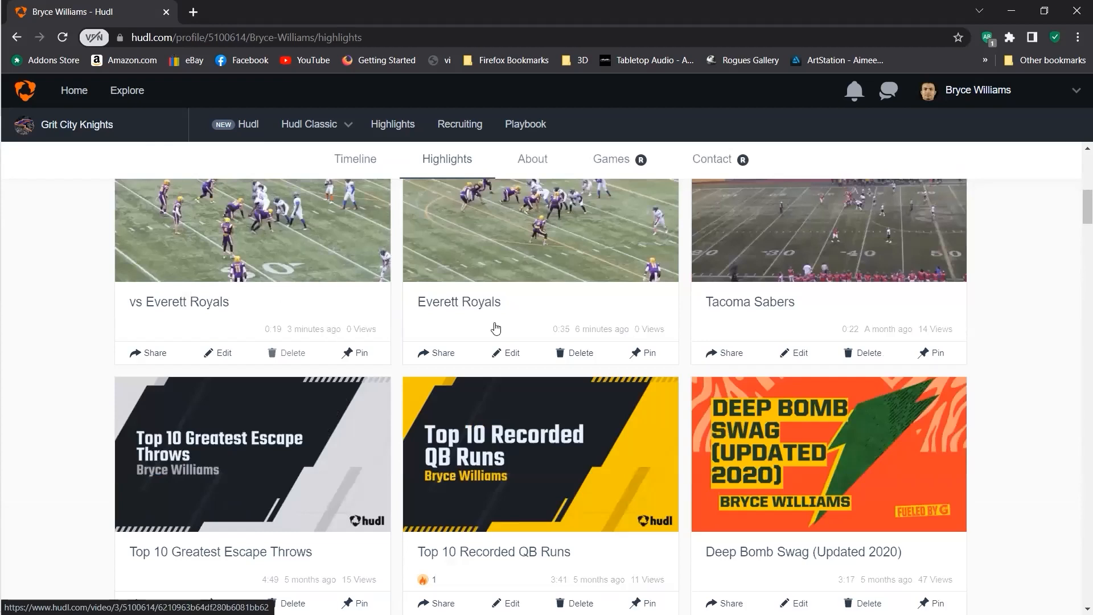
{"action": "scroll", "coordinate": [222, 464], "scroll_direction": "down", "scroll_amount": 3}
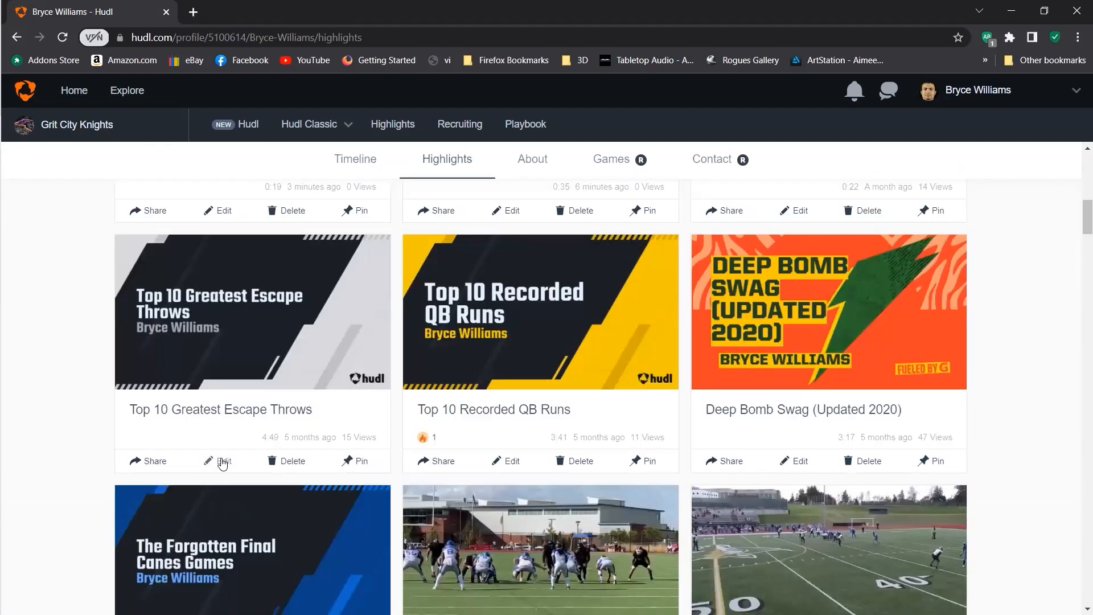
{"action": "left_click", "coordinate": [223, 462]}
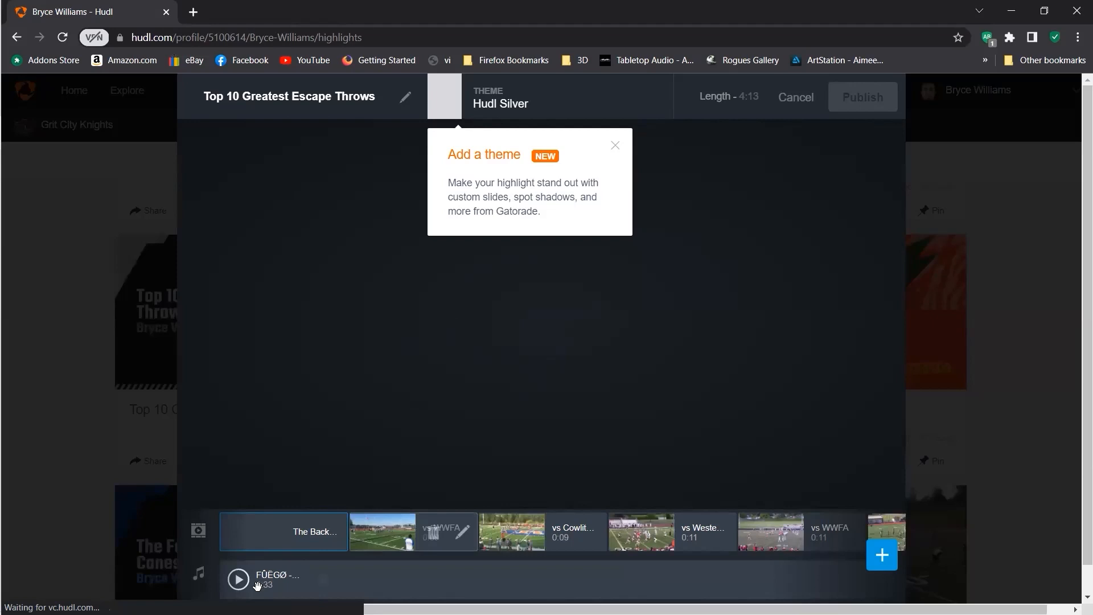
Step: Look at the content types available for the reel and its music track list, without adding anything
{"action": "left_click", "coordinate": [884, 557]}
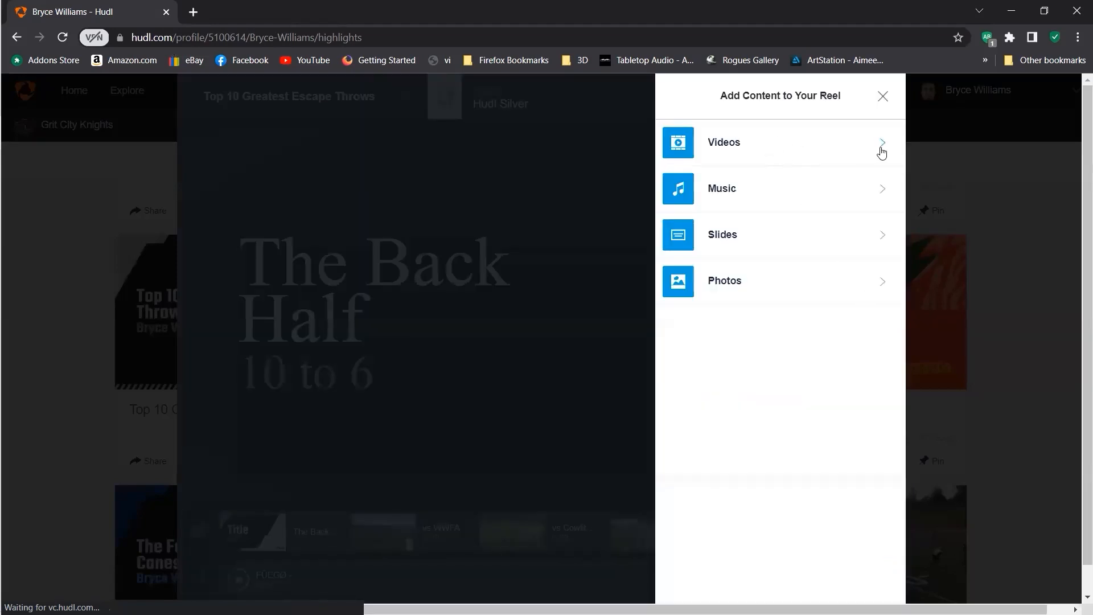
{"action": "left_click", "coordinate": [886, 195]}
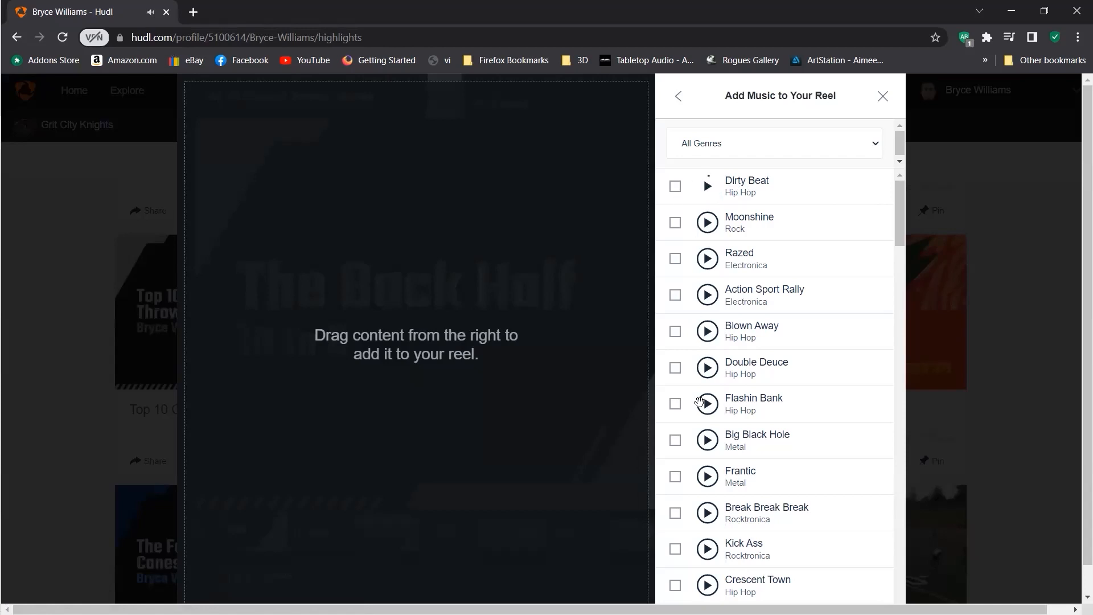
{"action": "left_click", "coordinate": [881, 97]}
Step: Look along the reel's timeline toward its later clips and second music track, and dismiss the "Add a theme" tip
{"action": "scroll", "coordinate": [634, 331], "scroll_direction": "down", "scroll_amount": 1}
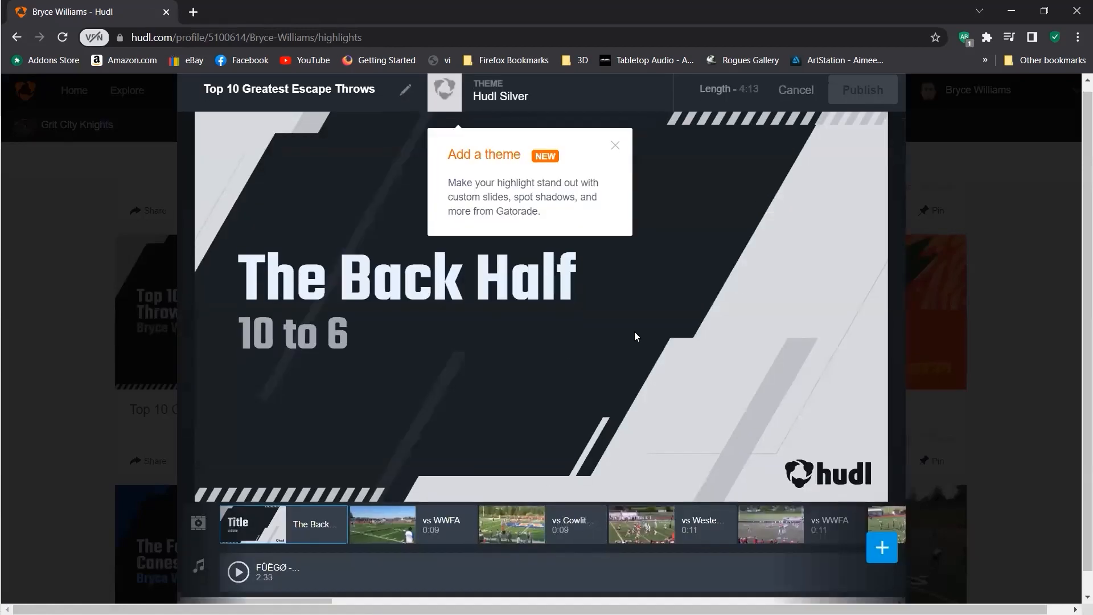
{"action": "left_click_drag", "start_coordinate": [291, 579], "coordinate": [642, 553]}
{"action": "mouse_move", "coordinate": [656, 511]}
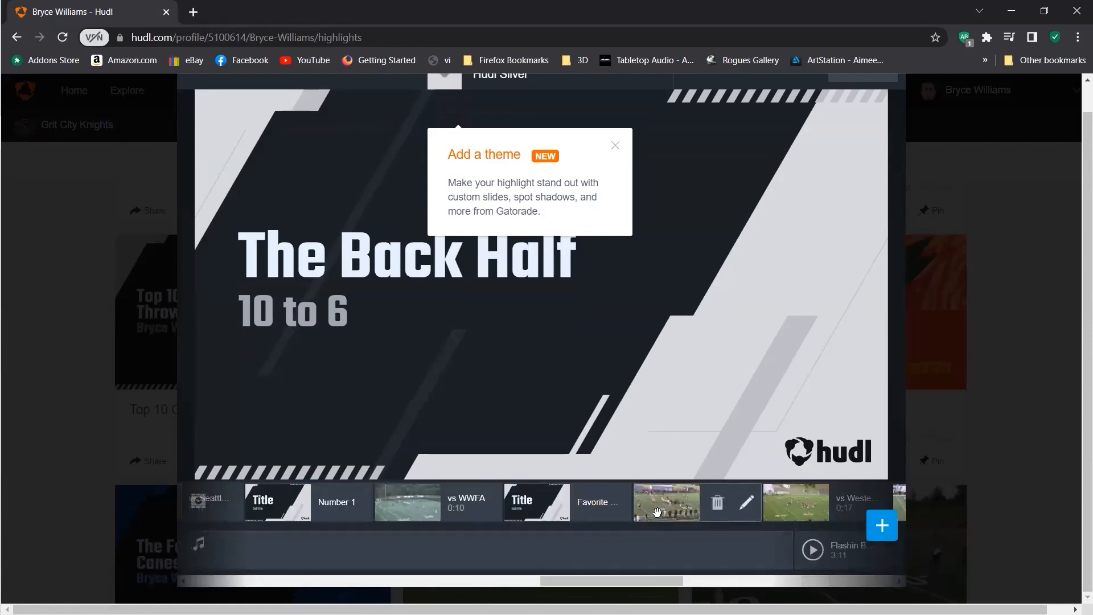
{"action": "left_click", "coordinate": [616, 149]}
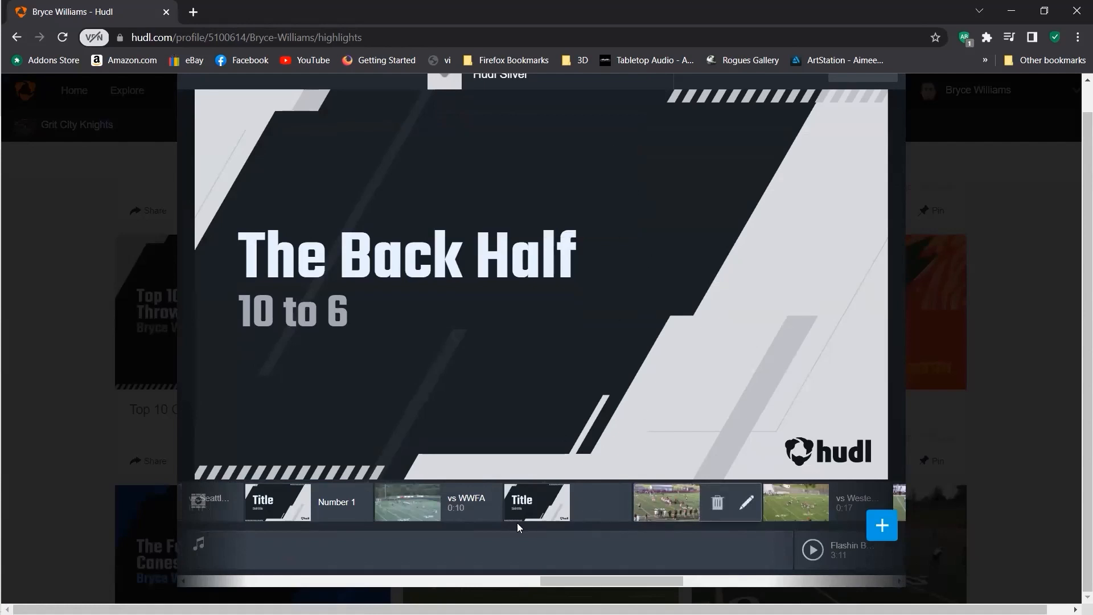
Step: Select the 0:17 vs Seattle Bombers clip that follows the "Number 2" title slide in the reel's timeline
{"action": "left_click_drag", "start_coordinate": [583, 584], "coordinate": [553, 580]}
{"action": "mouse_move", "coordinate": [536, 504]}
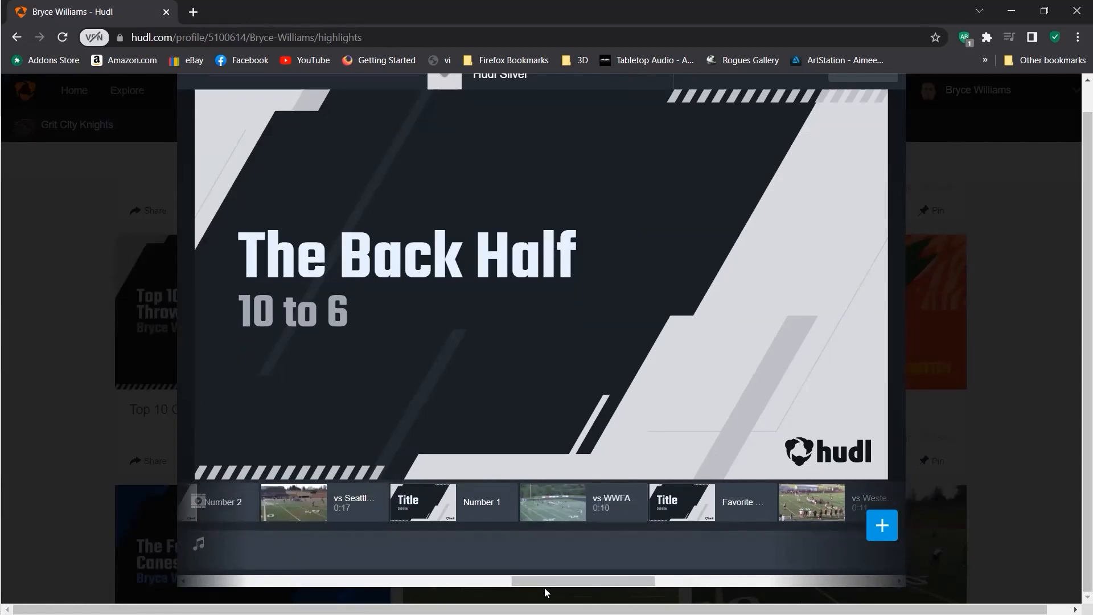
{"action": "scroll", "coordinate": [532, 590], "scroll_direction": "up", "scroll_amount": 1}
{"action": "scroll", "coordinate": [539, 583], "scroll_direction": "left", "scroll_amount": 3}
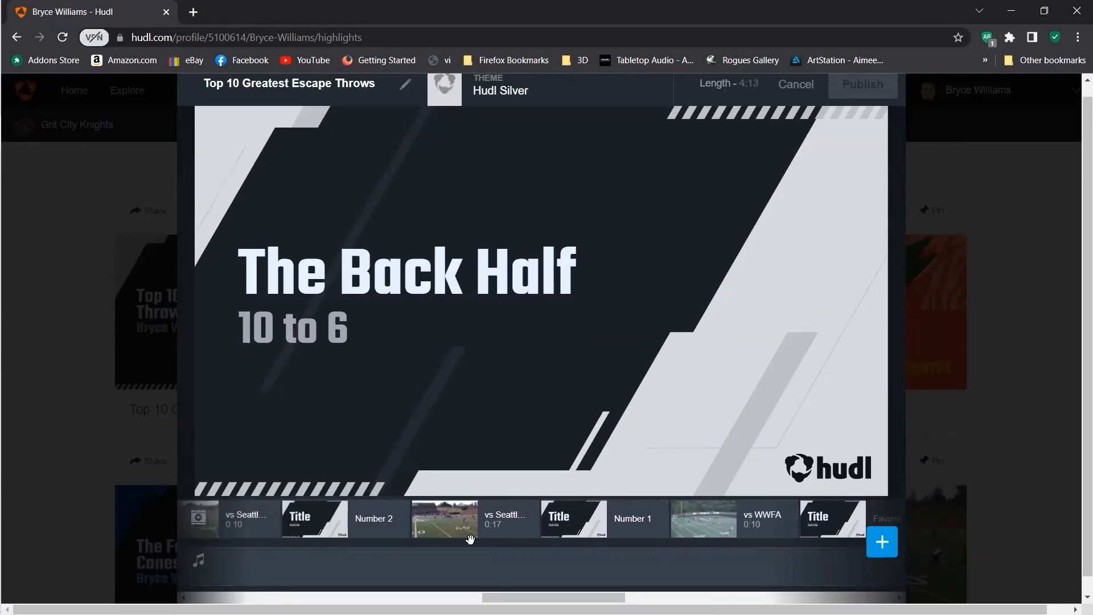
{"action": "left_click", "coordinate": [444, 518]}
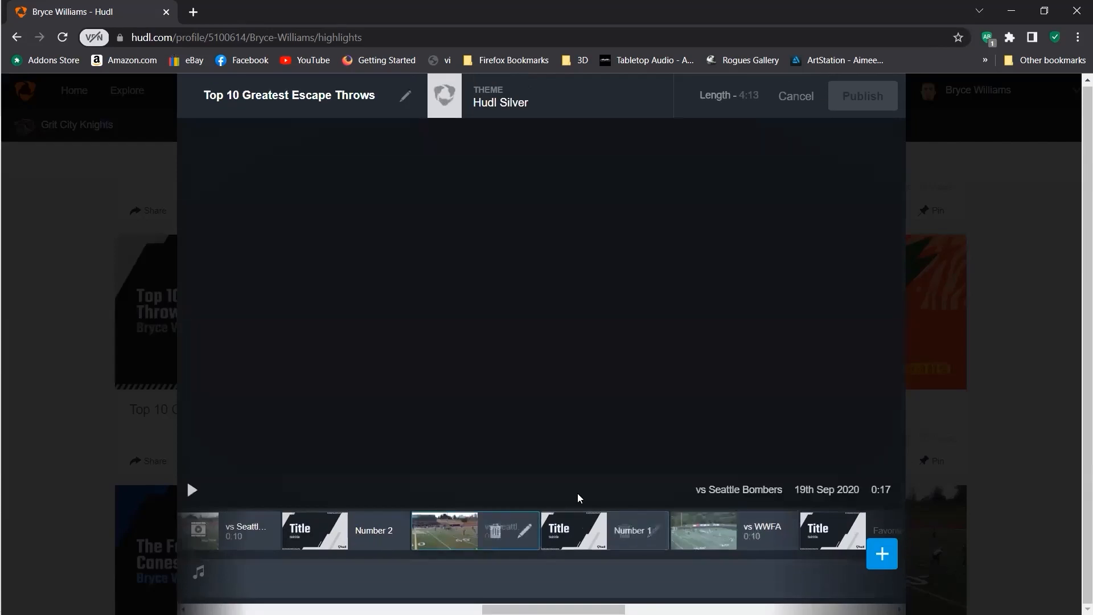
Step: Browse the highlight themes, apply Gatorade Television to the reel, and select the 0:10 vs Seattle clip before the "Number 2" slide
{"action": "left_click", "coordinate": [517, 521]}
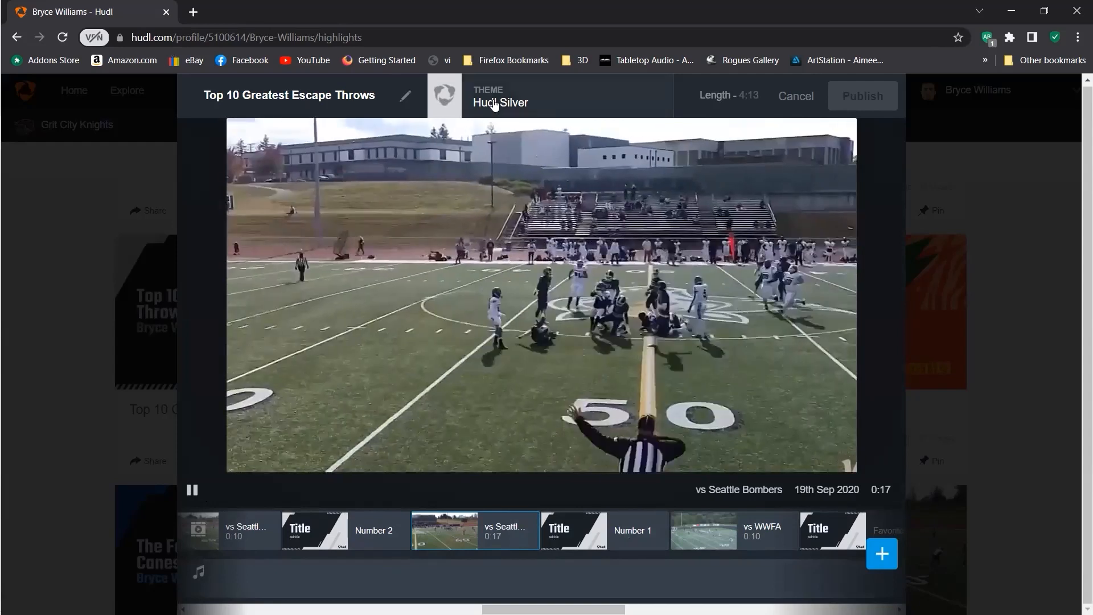
{"action": "left_click", "coordinate": [501, 103]}
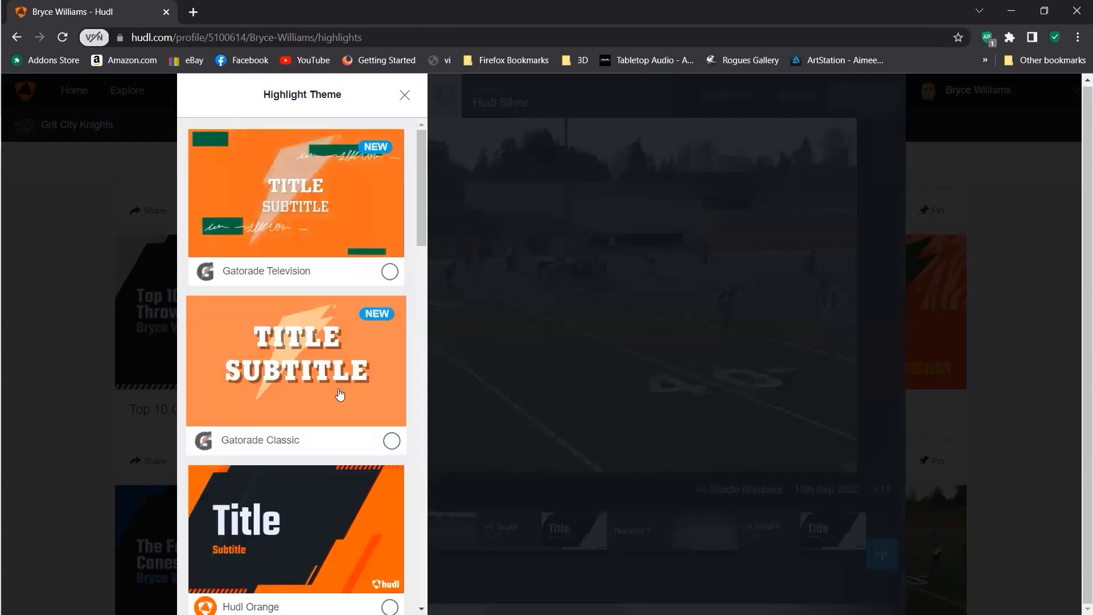
{"action": "scroll", "coordinate": [349, 369], "scroll_direction": "down", "scroll_amount": 8}
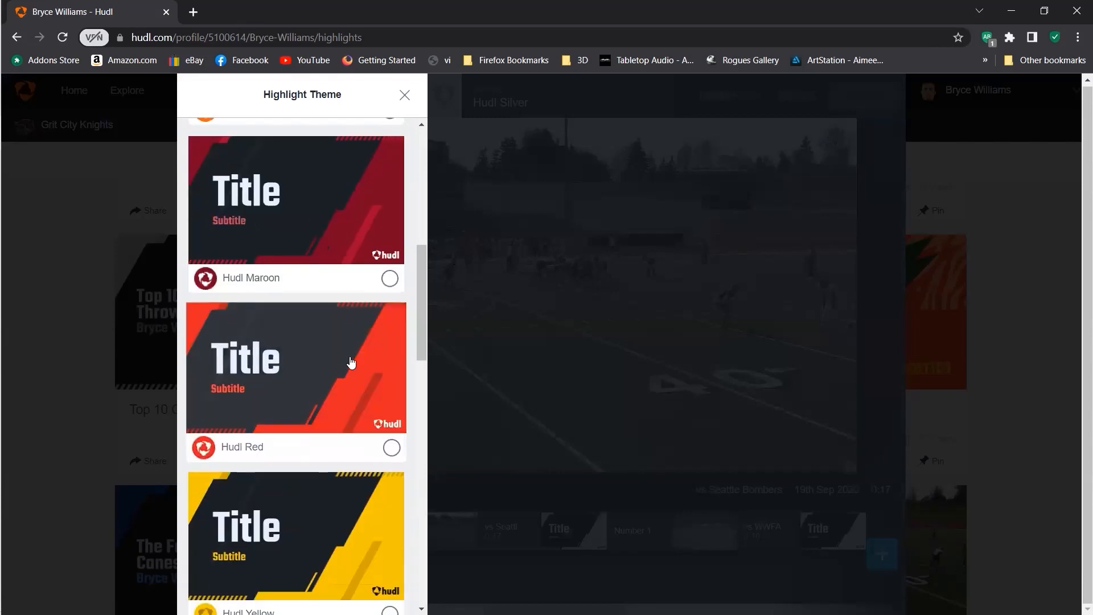
{"action": "scroll", "coordinate": [350, 368], "scroll_direction": "up", "scroll_amount": 8}
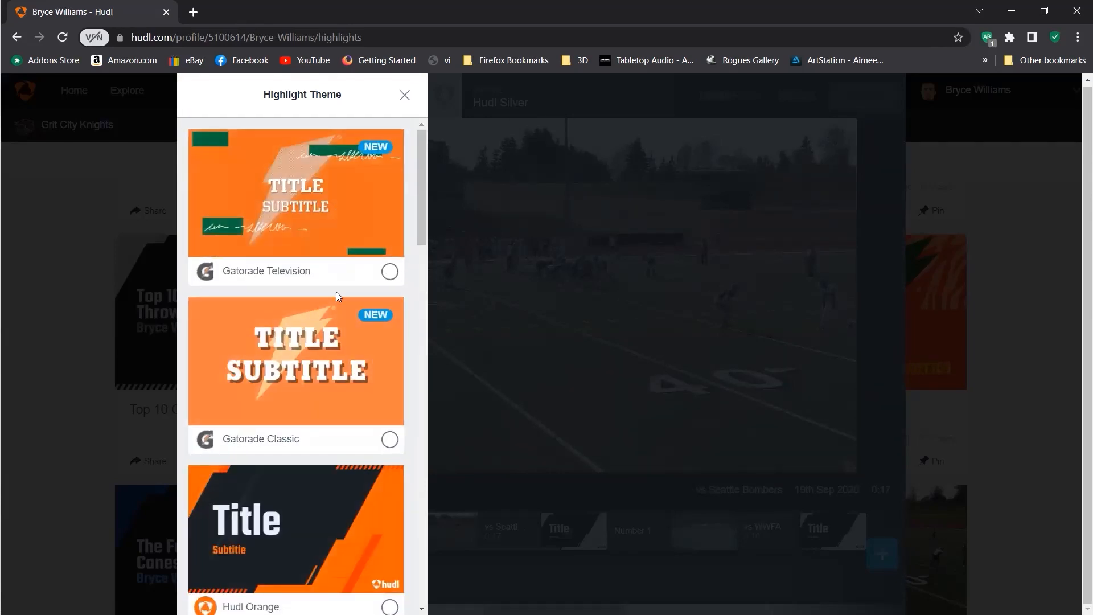
{"action": "scroll", "coordinate": [329, 313], "scroll_direction": "down", "scroll_amount": 15}
{"action": "scroll", "coordinate": [329, 315], "scroll_direction": "up", "scroll_amount": 15}
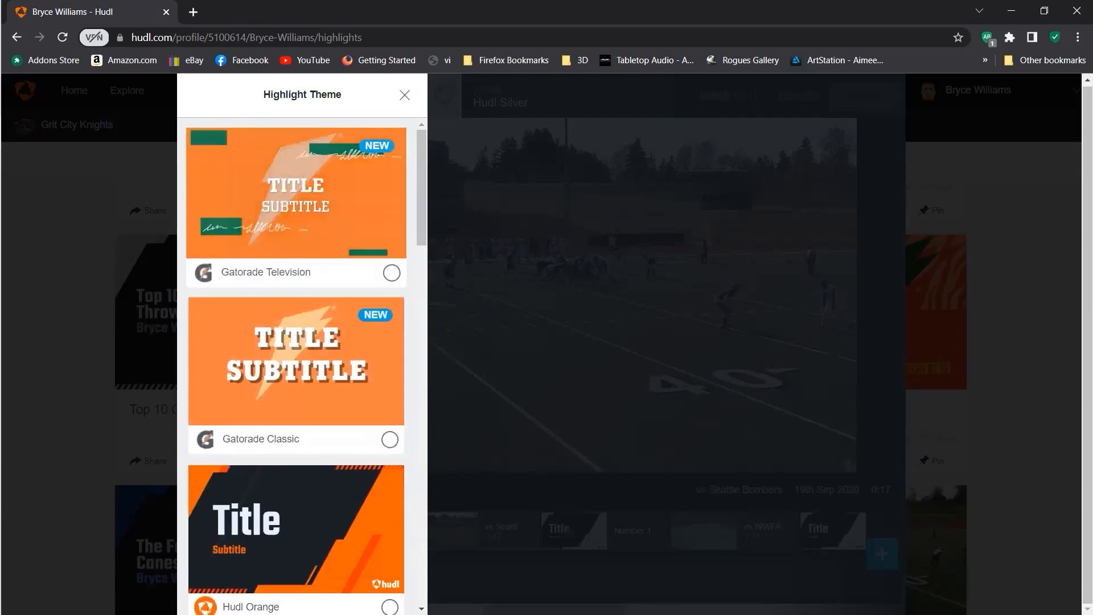
{"action": "left_click", "coordinate": [391, 273]}
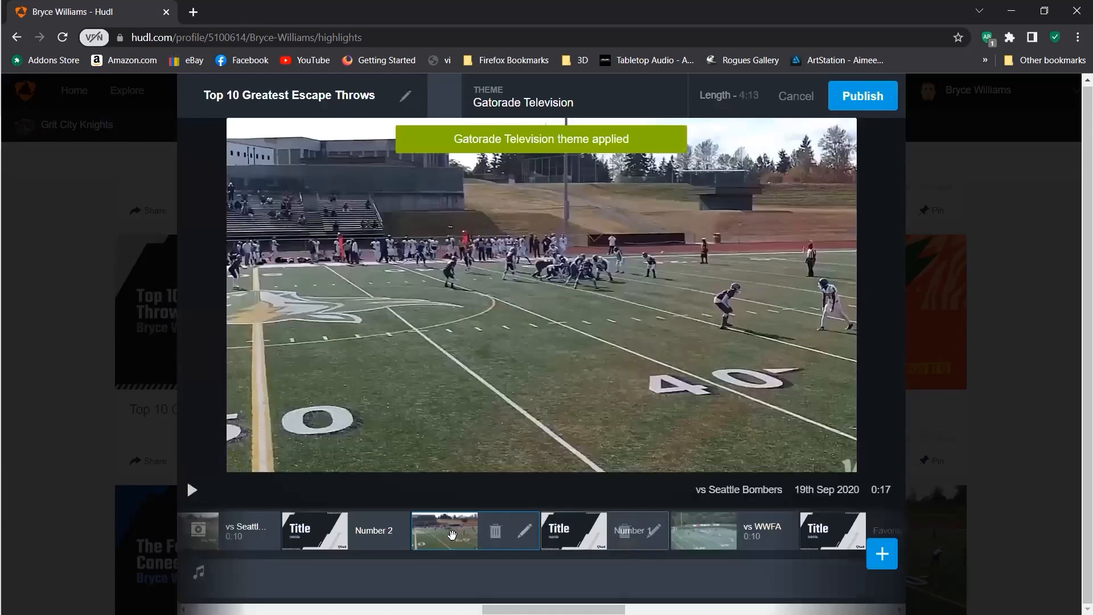
{"action": "left_click", "coordinate": [208, 545]}
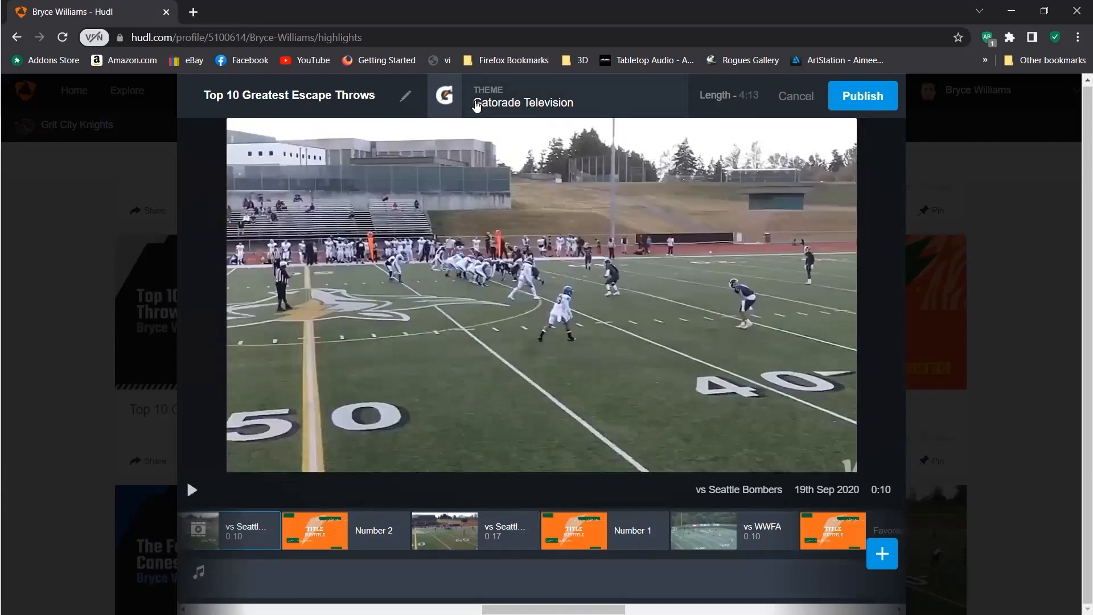
Step: Open the reel's title for editing and close it without entering a new title
{"action": "left_click", "coordinate": [398, 102]}
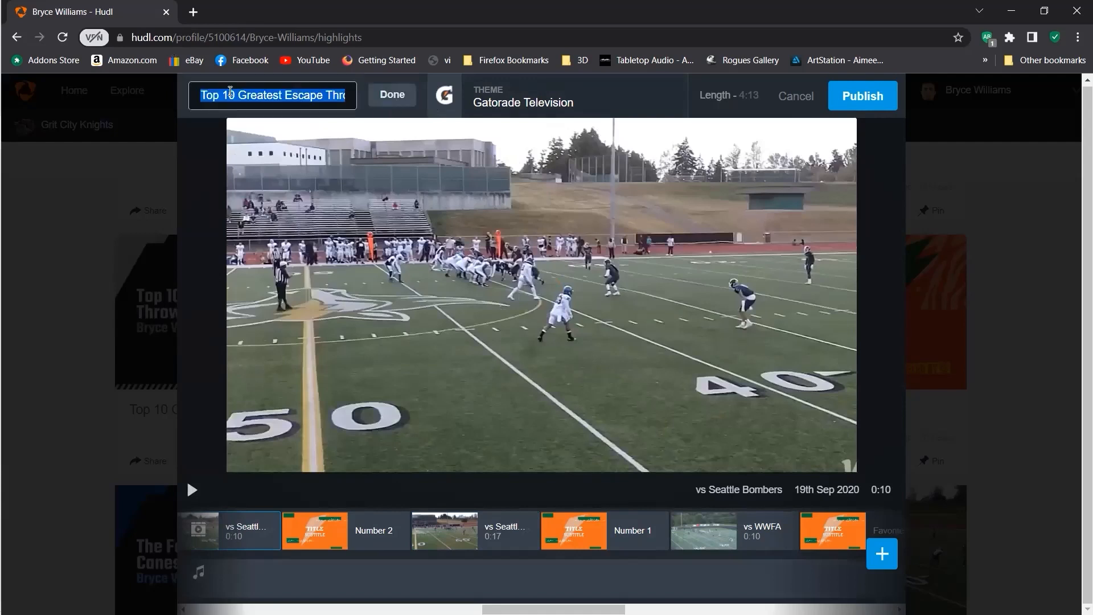
{"action": "left_click", "coordinate": [386, 102]}
{"action": "left_click", "coordinate": [405, 102]}
{"action": "left_click", "coordinate": [406, 98]}
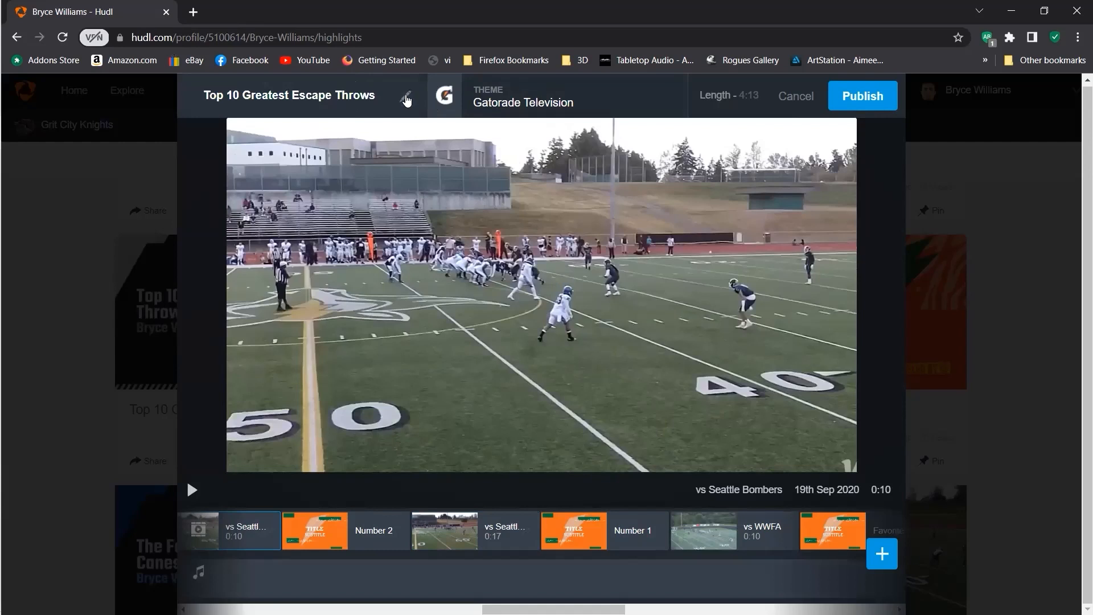
Step: Switch the reel's theme to Gatorade Classic and preview the 0:10 vs WWFA clip after the "Number 1" slide
{"action": "left_click", "coordinate": [546, 105]}
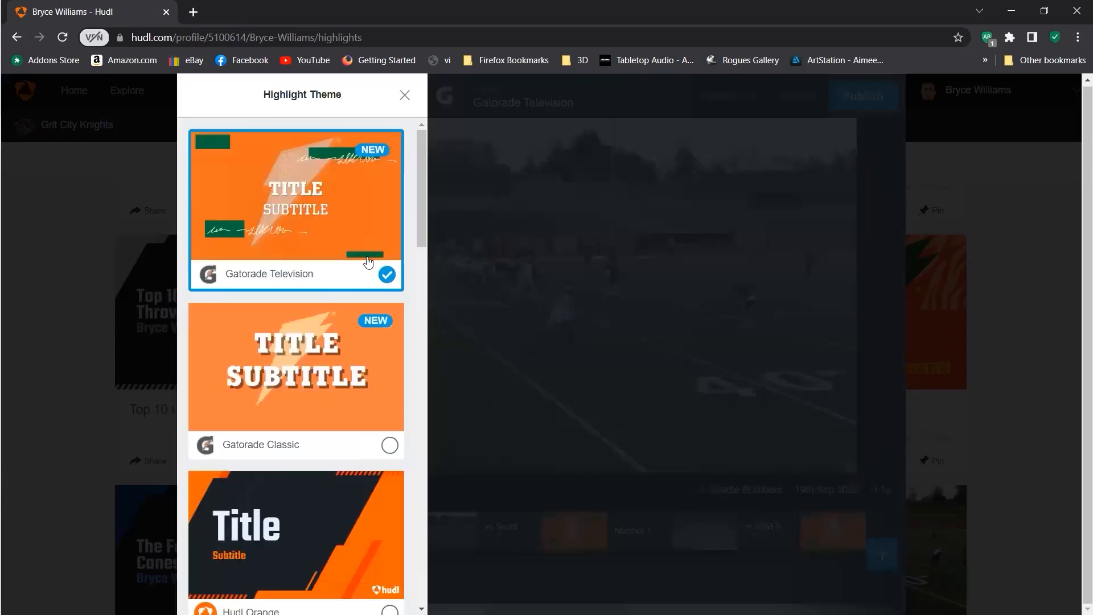
{"action": "left_click", "coordinate": [351, 397]}
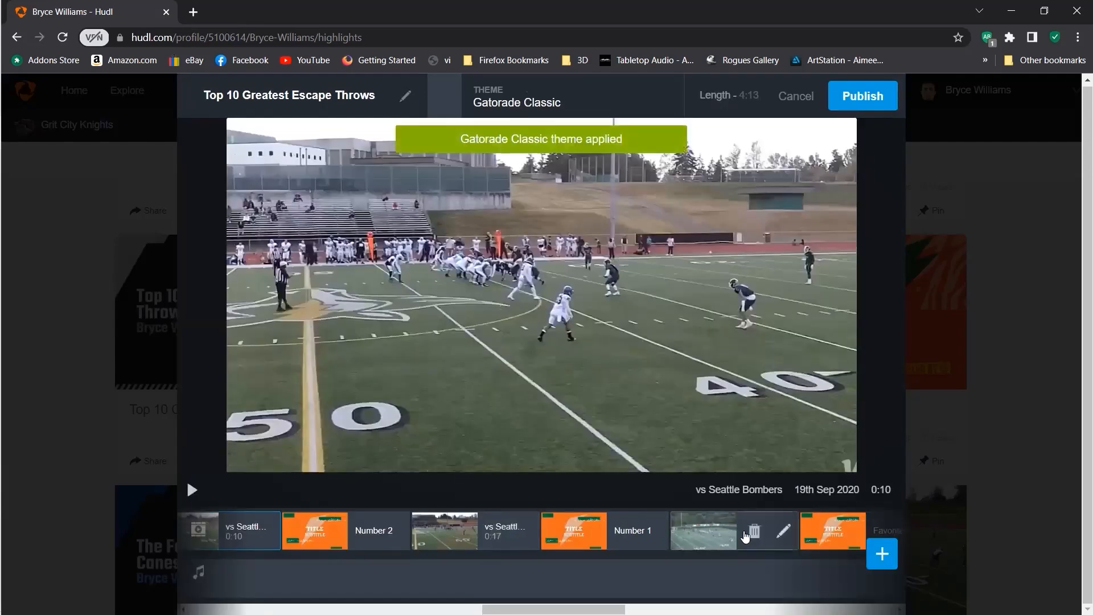
{"action": "left_click", "coordinate": [714, 530]}
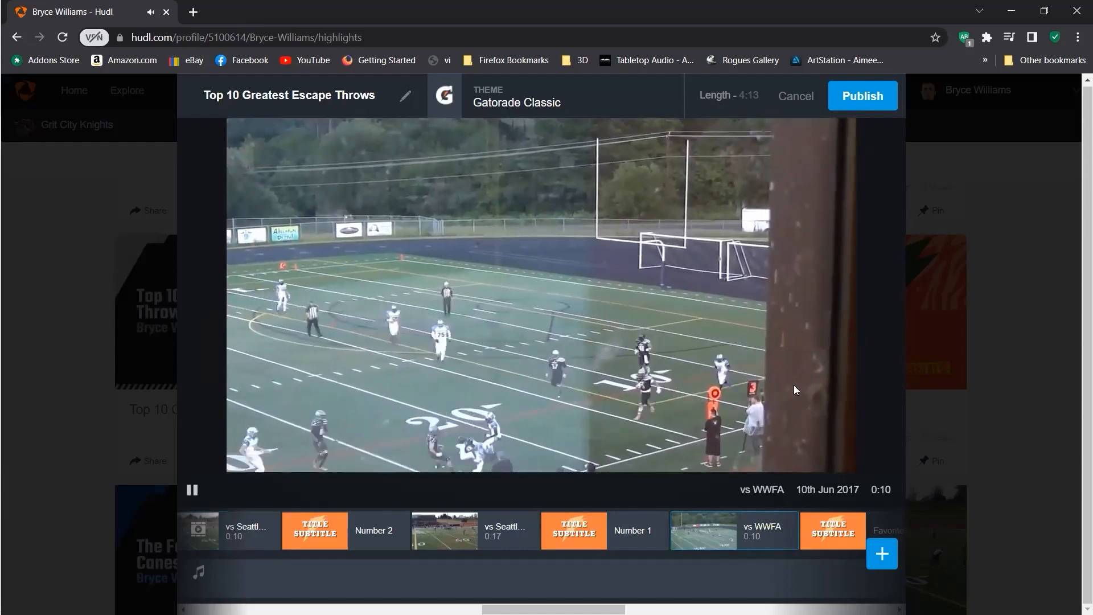
{"action": "left_click", "coordinate": [748, 553]}
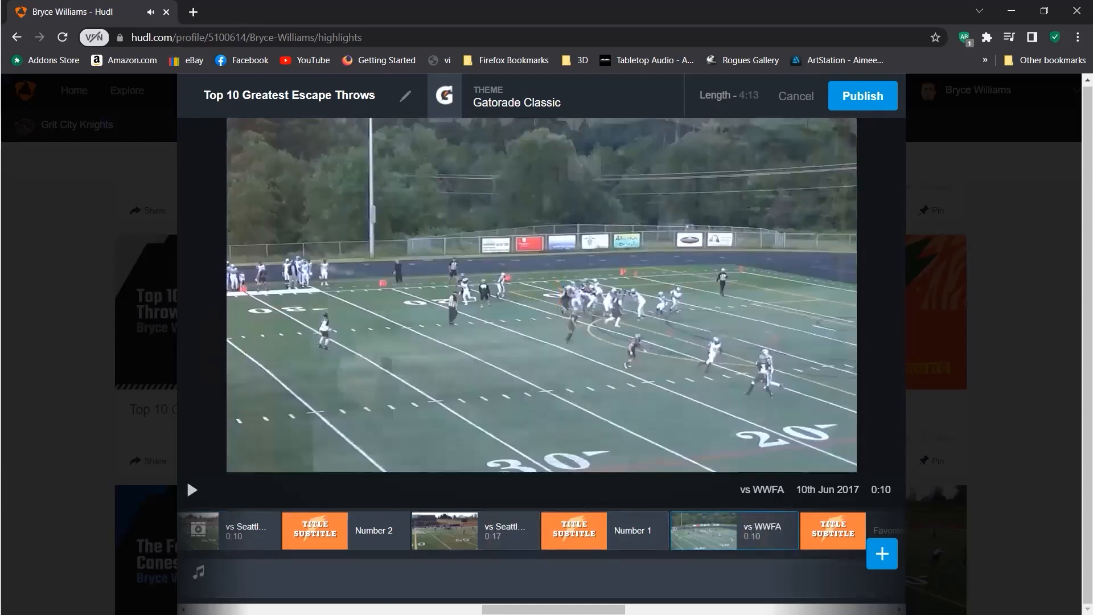
Step: Preview the 0:17 vs Western Washington clip and leave the reel editor, discarding the changes
{"action": "scroll", "coordinate": [709, 545], "scroll_direction": "right", "scroll_amount": 5}
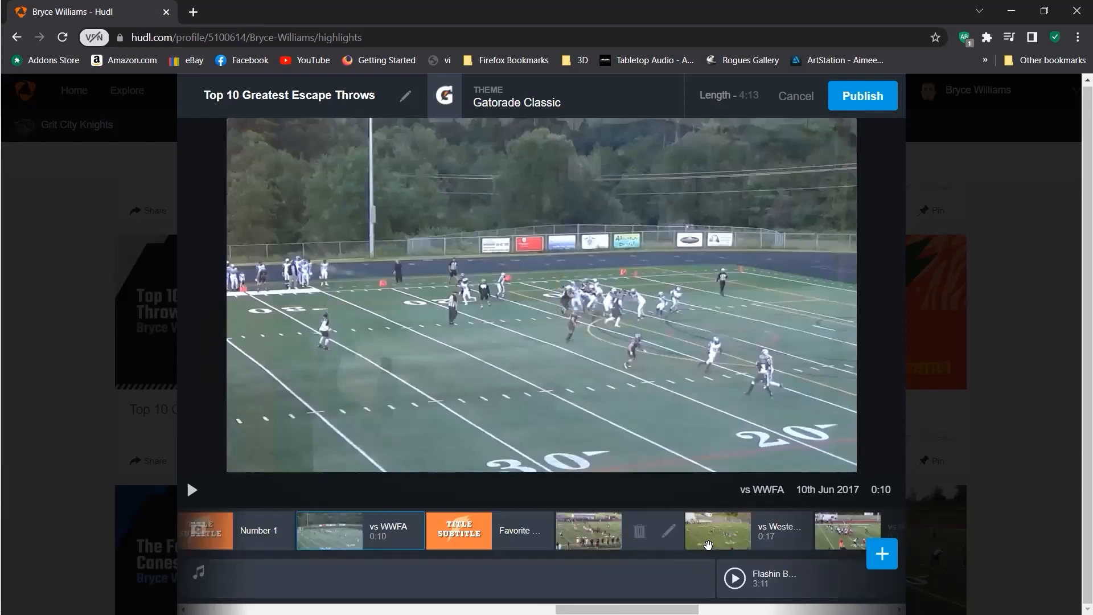
{"action": "left_click", "coordinate": [728, 528]}
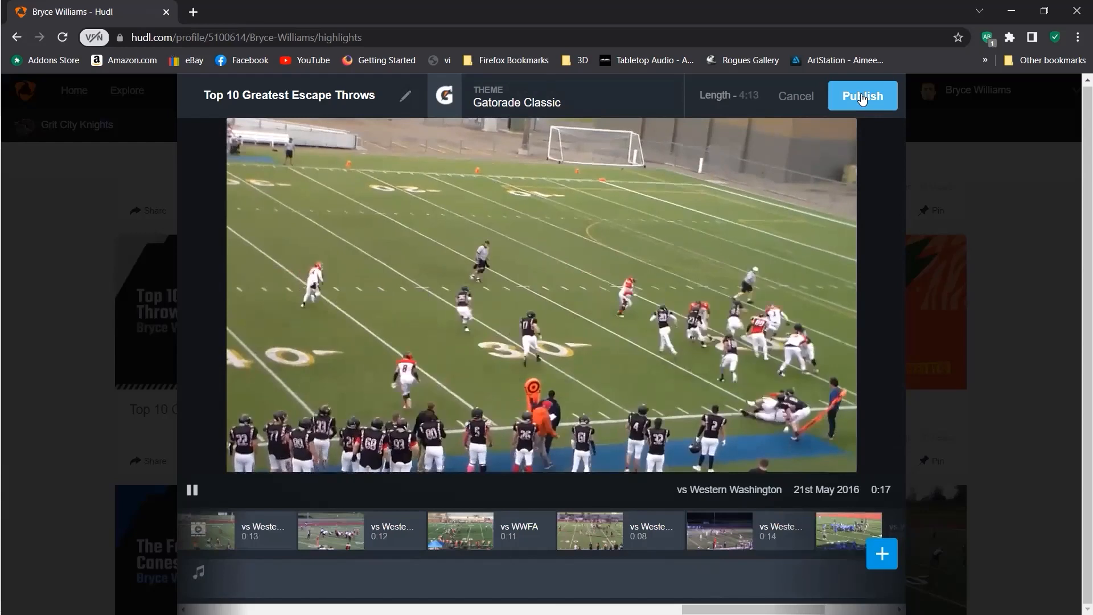
{"action": "left_click", "coordinate": [790, 96]}
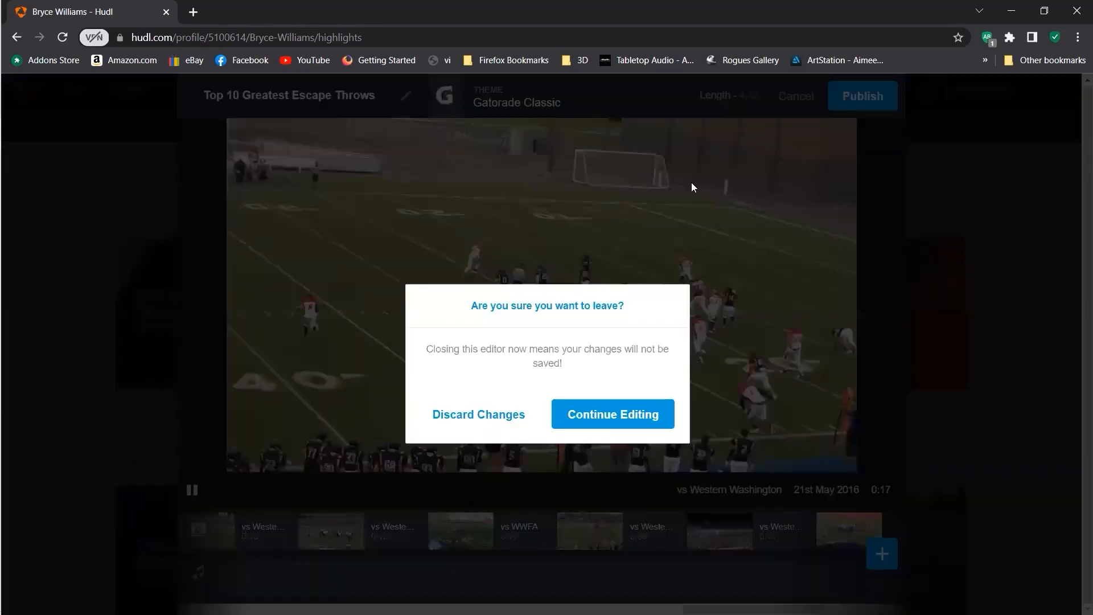
{"action": "left_click", "coordinate": [494, 425]}
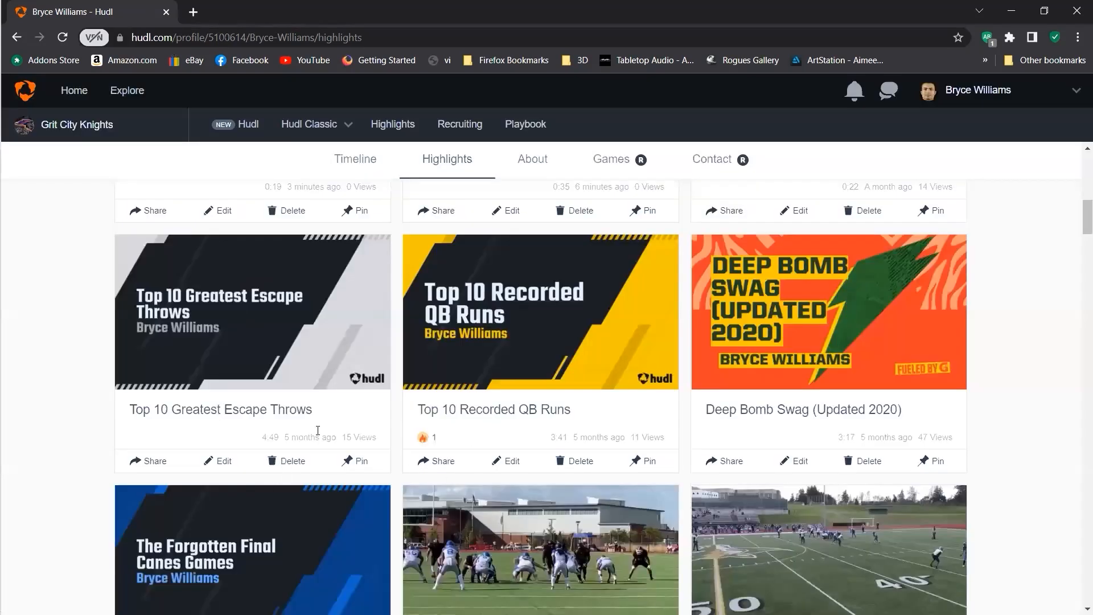
Step: Open the "Top 10 Recorded QB Runs" reel, unmute its playback and adjust the volume
{"action": "left_click", "coordinate": [454, 333]}
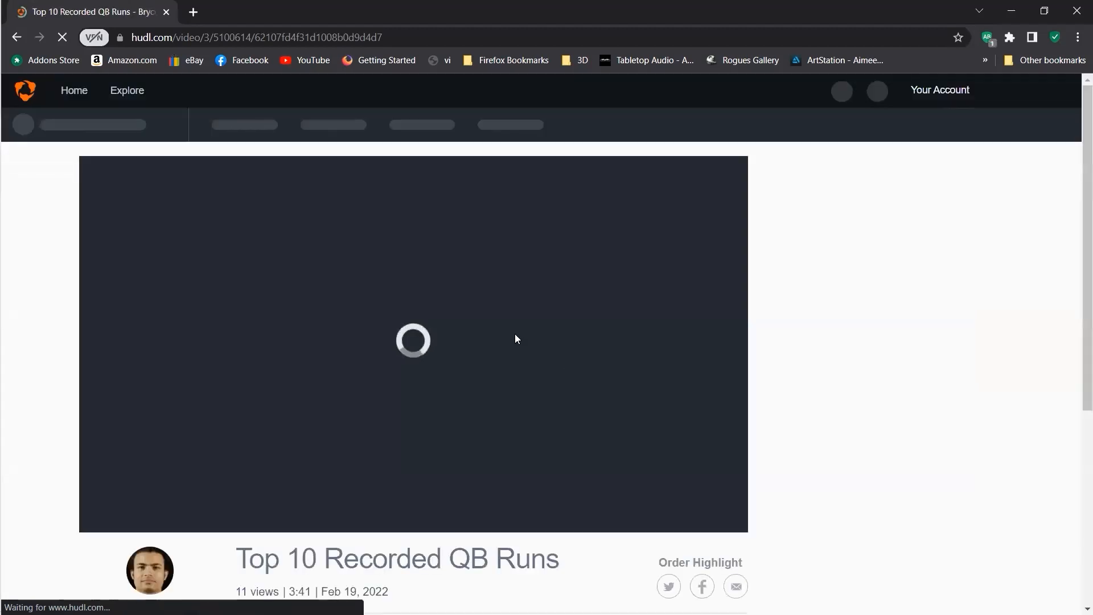
{"action": "scroll", "coordinate": [515, 339], "scroll_direction": "down", "scroll_amount": 1}
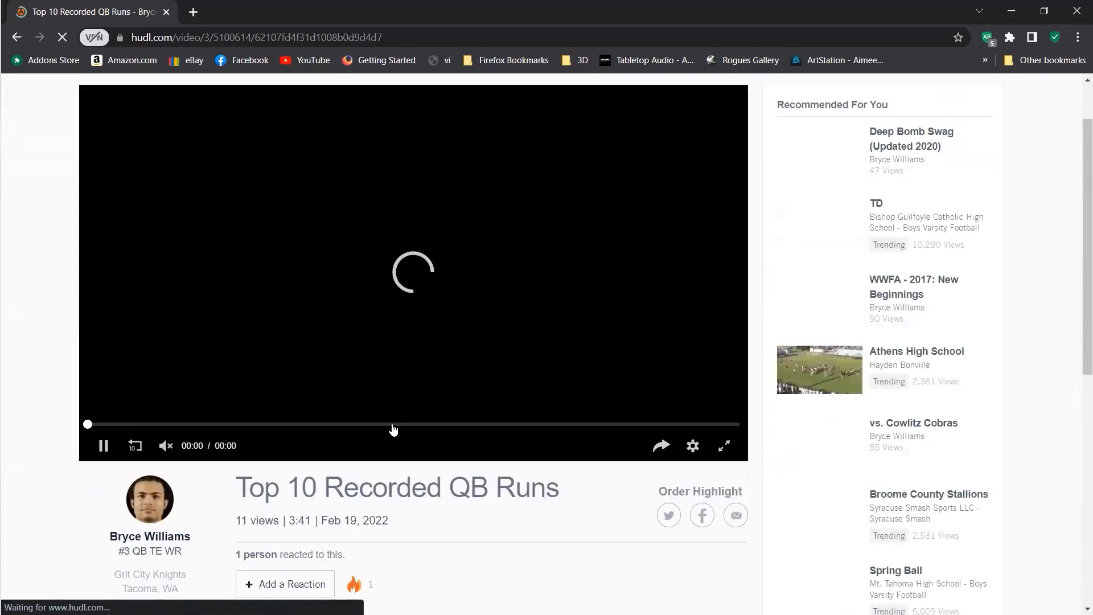
{"action": "left_click", "coordinate": [166, 447]}
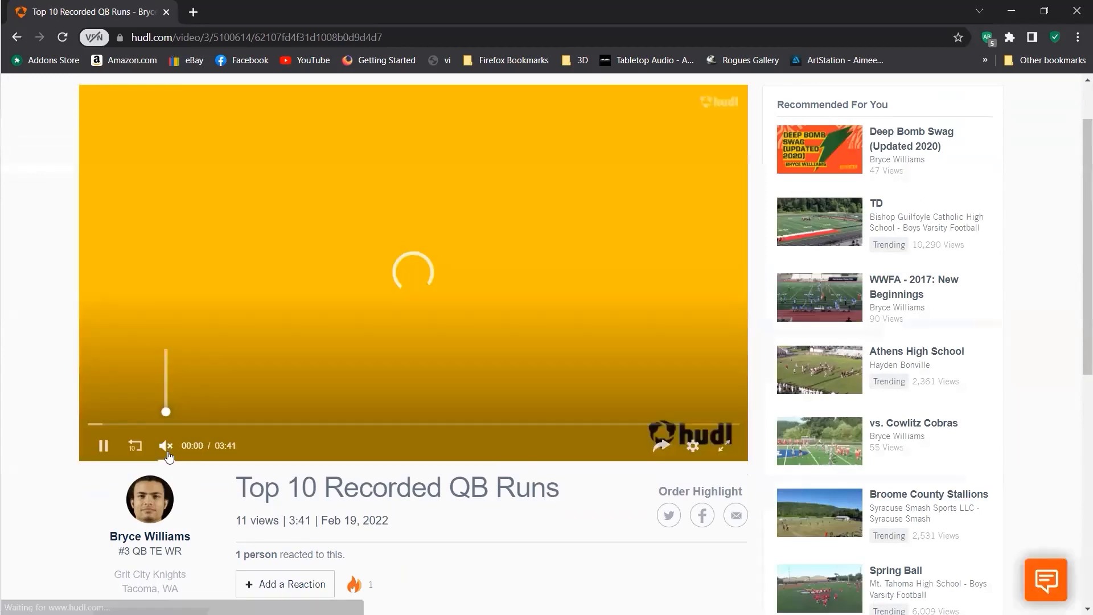
{"action": "left_click_drag", "start_coordinate": [166, 369], "coordinate": [166, 392]}
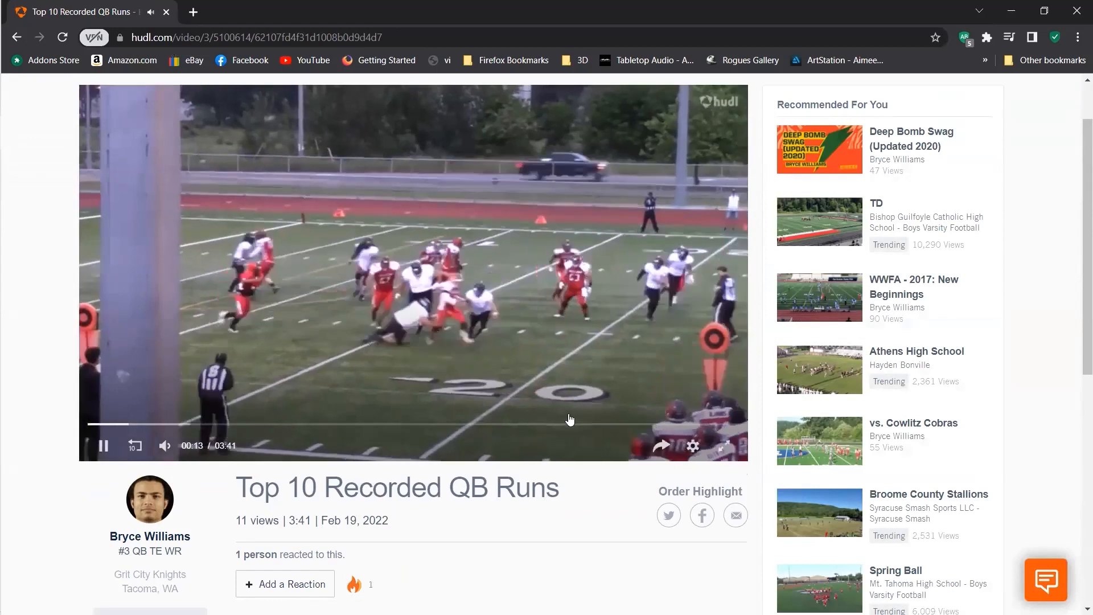
Step: Copy the share link of the "Top 10 Recorded QB Runs" reel from the player's sharing options
{"action": "left_click", "coordinate": [661, 448]}
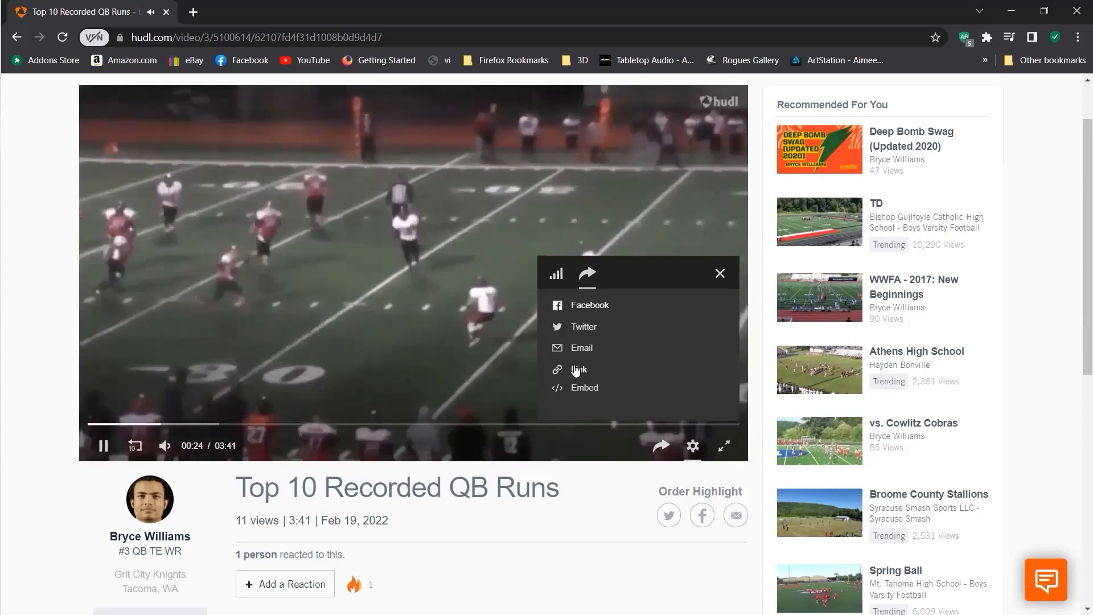
{"action": "left_click", "coordinate": [576, 370]}
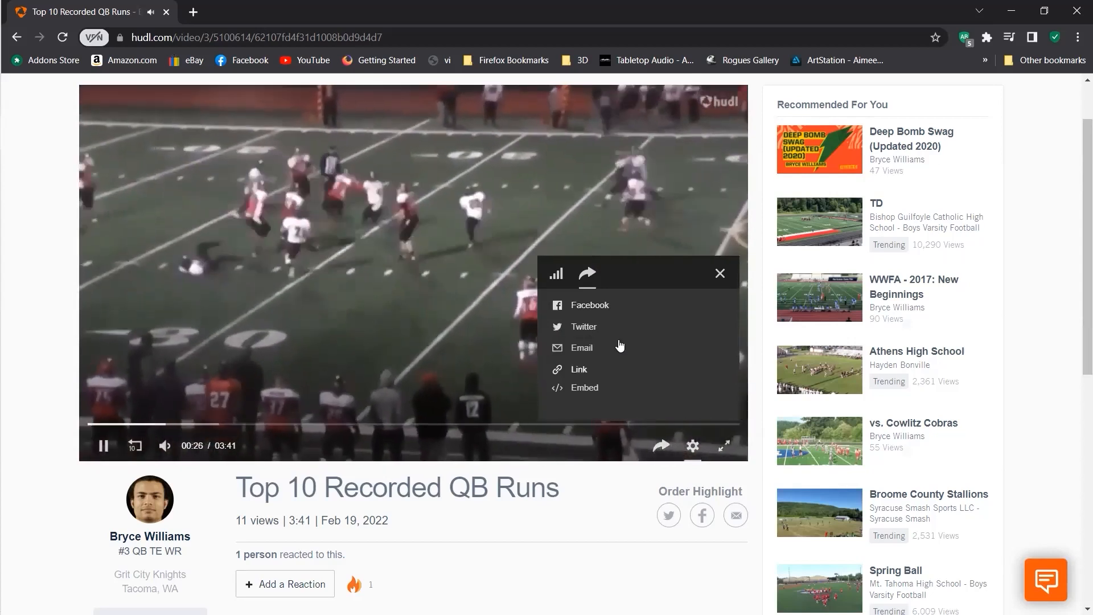
{"action": "left_click", "coordinate": [720, 274]}
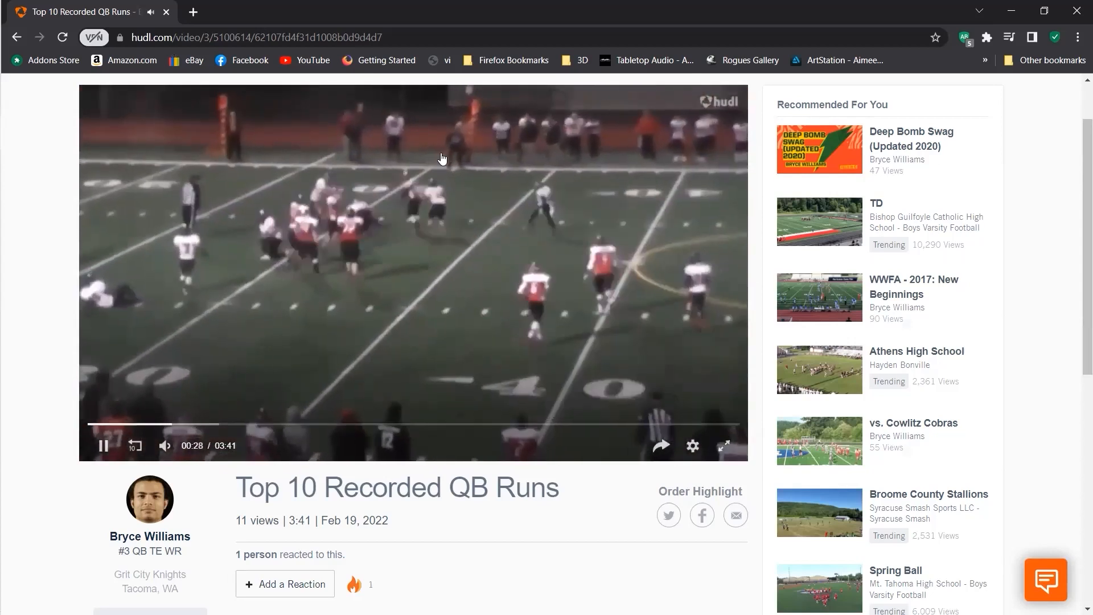
{"action": "left_click", "coordinate": [250, 37]}
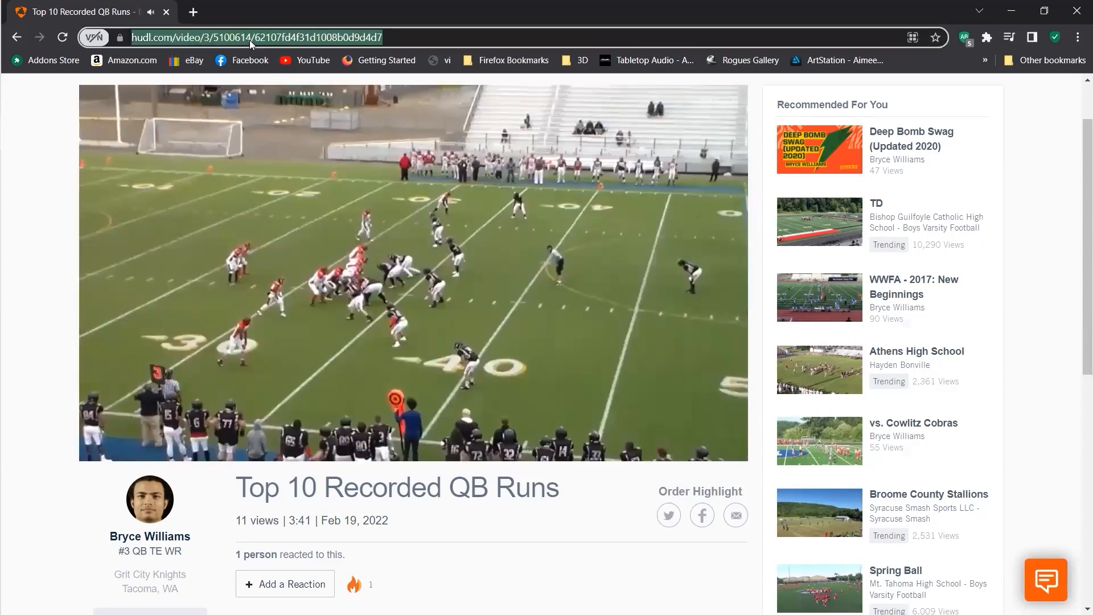
{"action": "key", "text": "ctrl+v"}
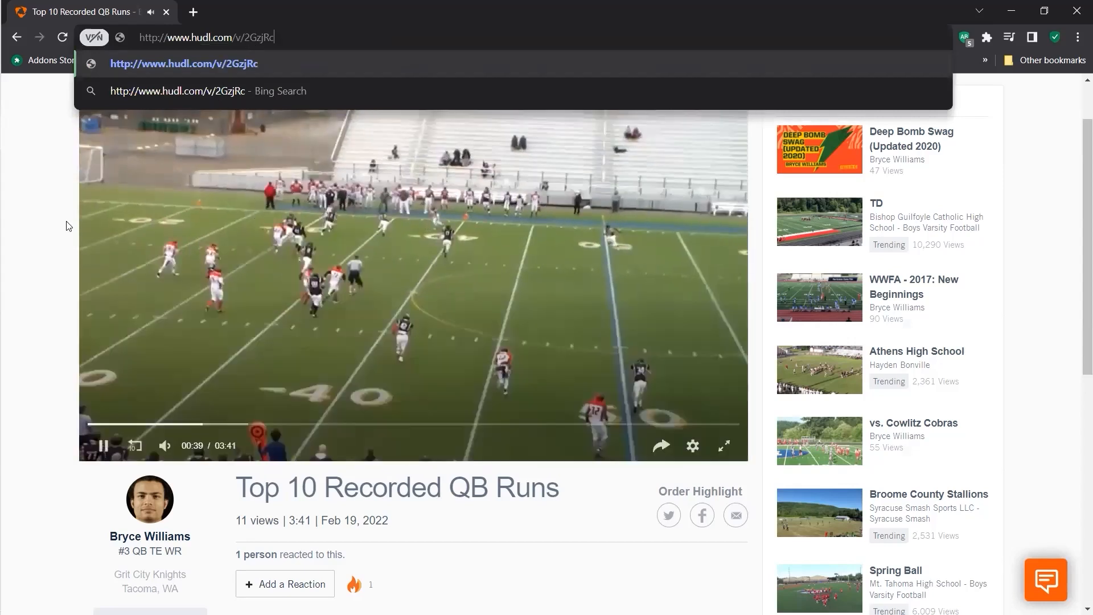
{"action": "left_click", "coordinate": [41, 236]}
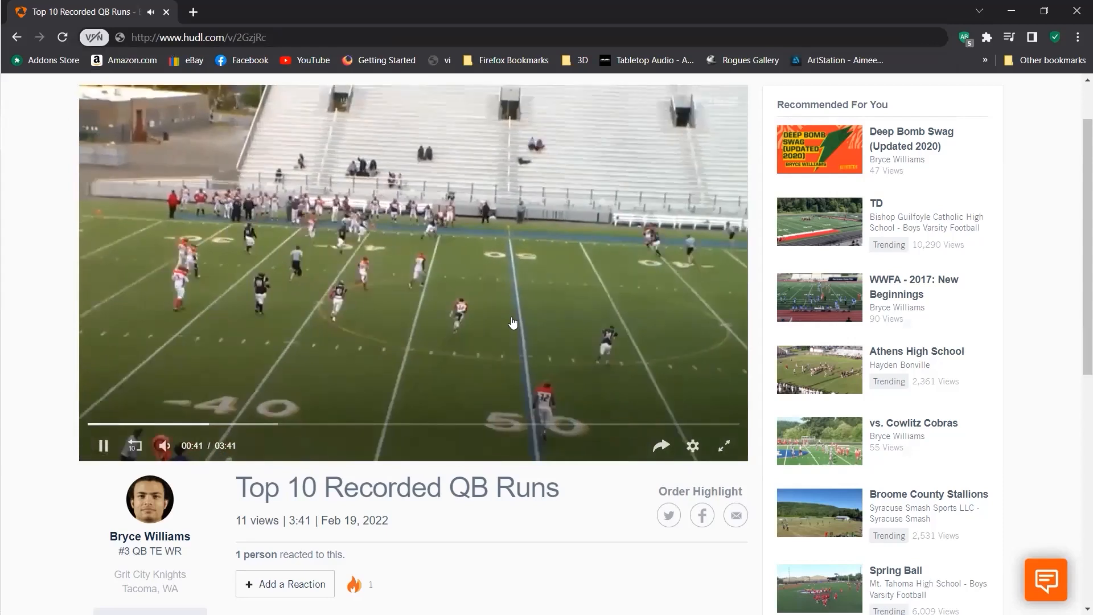
Step: Look over the details below the reel and go to your own highlights page
{"action": "left_click", "coordinate": [126, 448]}
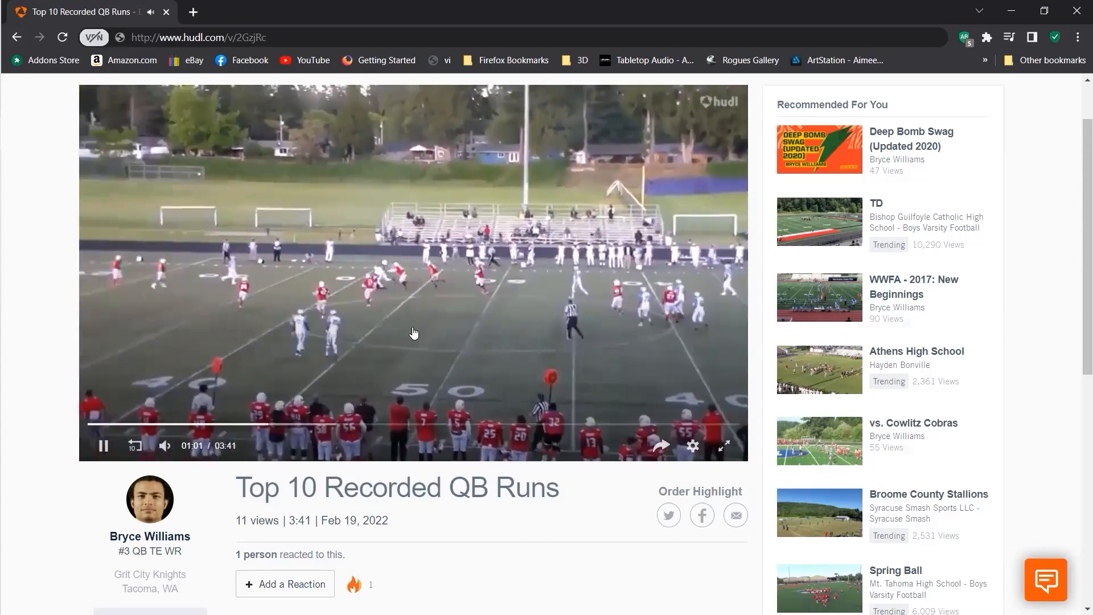
{"action": "scroll", "coordinate": [414, 333], "scroll_direction": "down", "scroll_amount": 3}
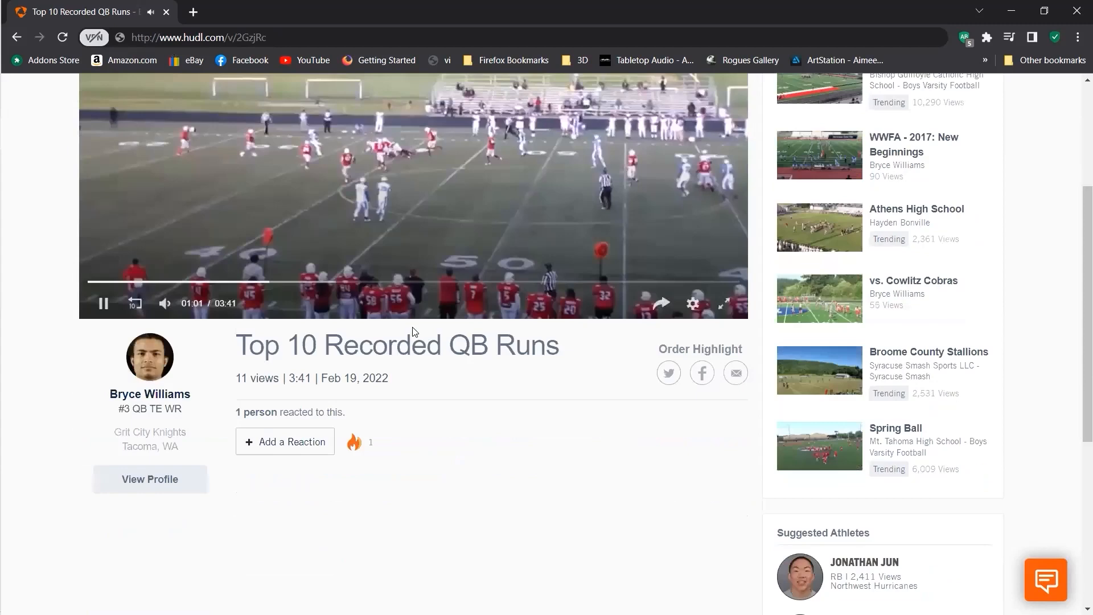
{"action": "scroll", "coordinate": [414, 334], "scroll_direction": "up", "scroll_amount": 4}
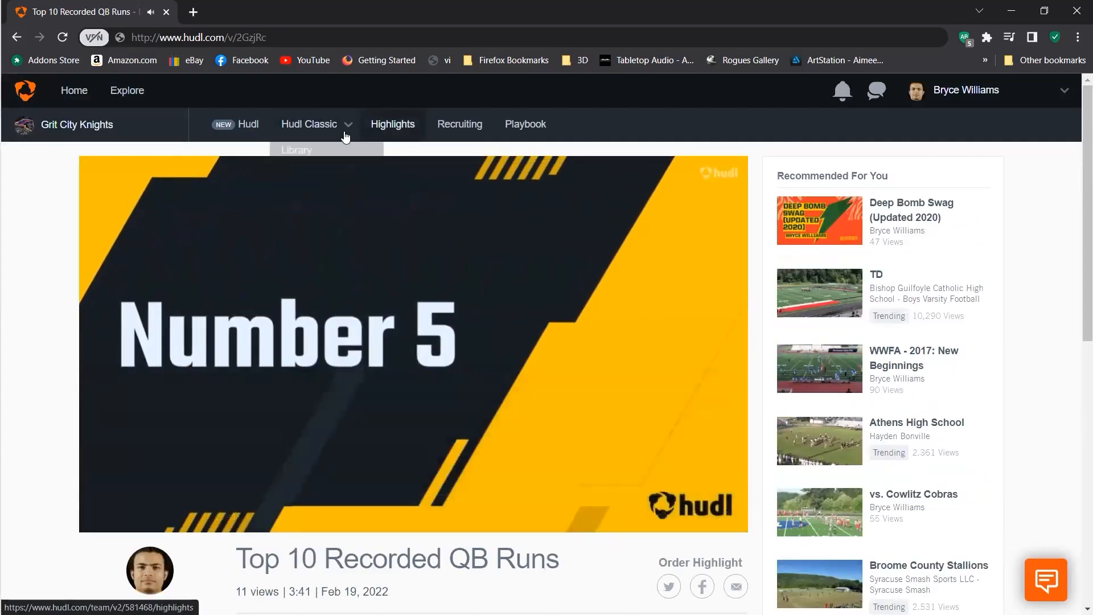
{"action": "left_click", "coordinate": [1031, 91]}
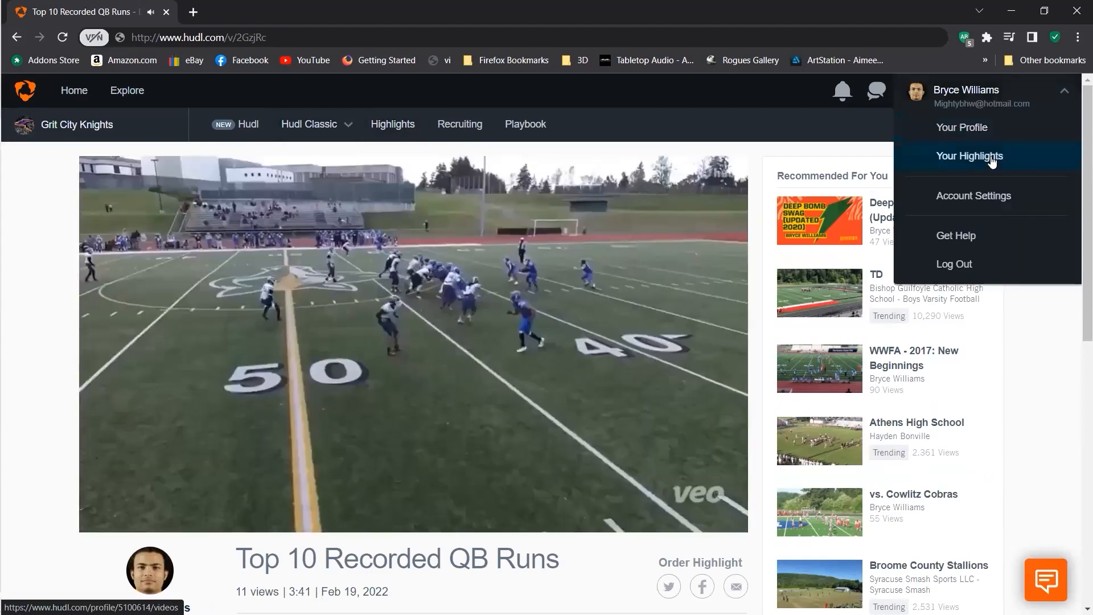
{"action": "left_click", "coordinate": [991, 161]}
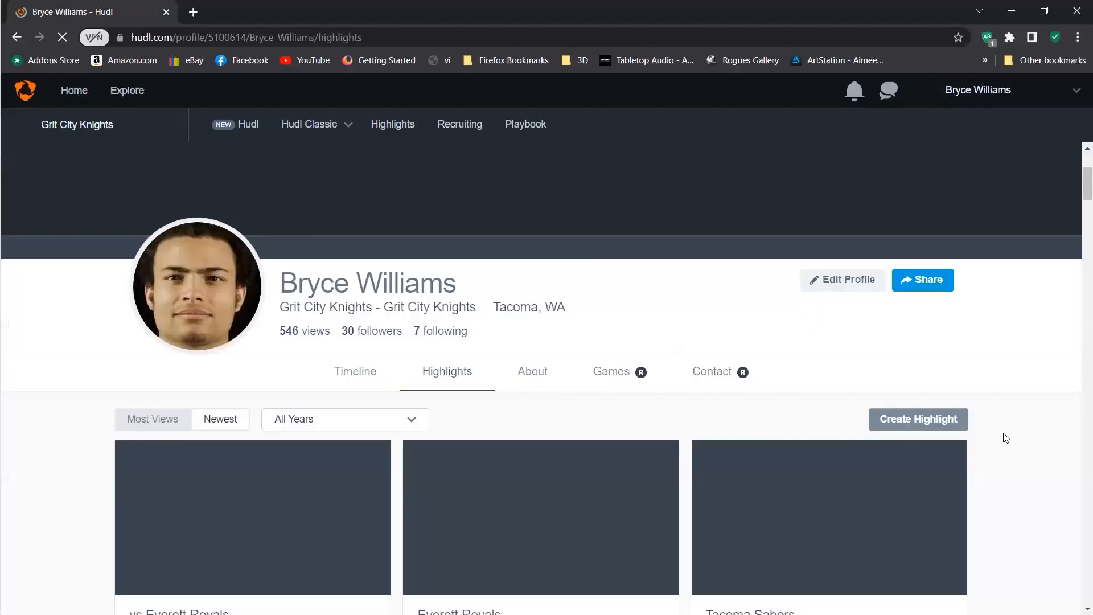
Step: Start a new highlight reel from the highlights page and enter "Test Highlights 2022" as its title
{"action": "scroll", "coordinate": [888, 268], "scroll_direction": "down", "scroll_amount": 3}
{"action": "left_click", "coordinate": [915, 277]}
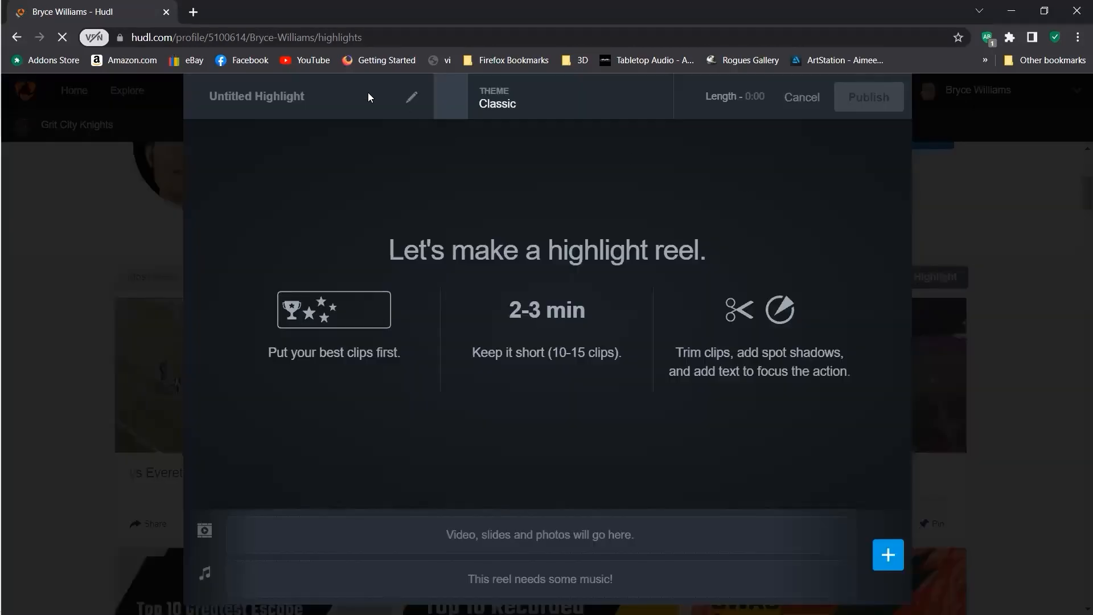
{"action": "left_click", "coordinate": [313, 101]}
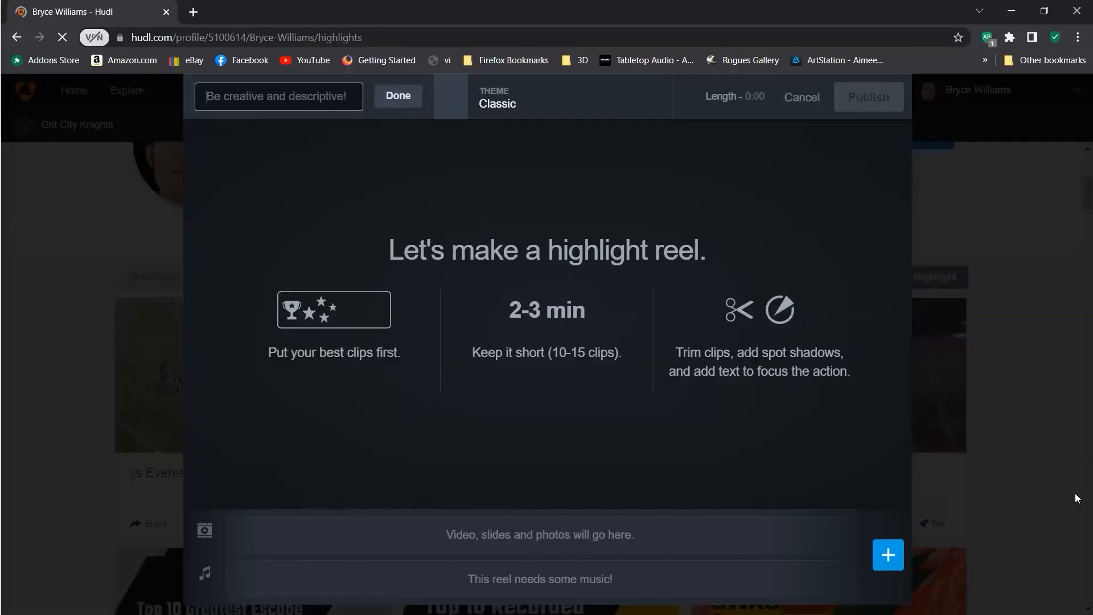
{"action": "type", "text": "D"}
{"action": "key", "text": "BackSpace"}
{"action": "type", "text": "Te"}
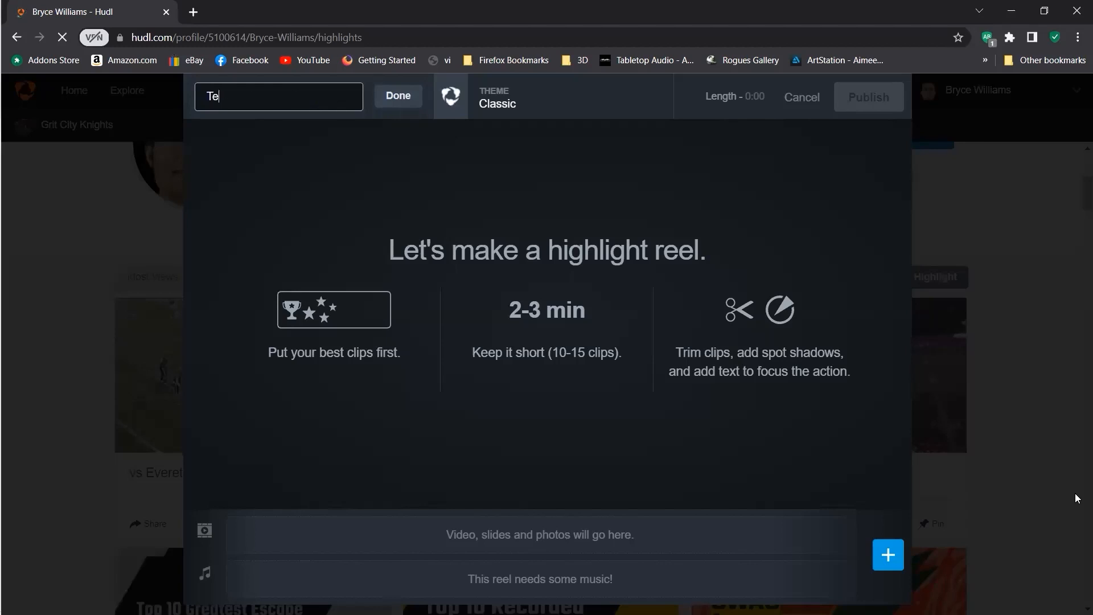
{"action": "type", "text": "st Highlights 2022"}
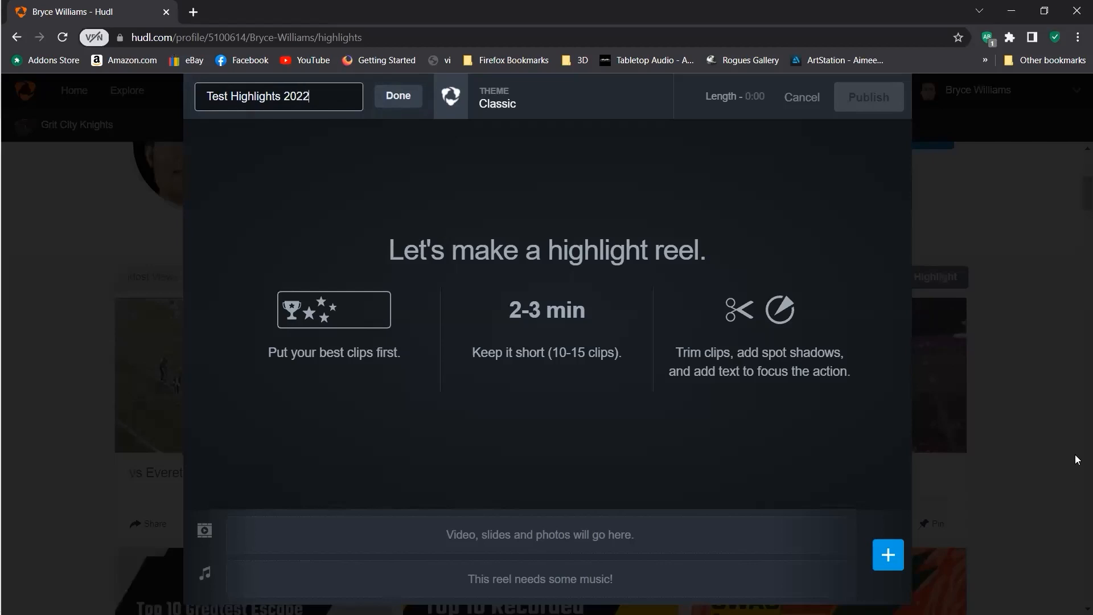
{"action": "left_click", "coordinate": [406, 108]}
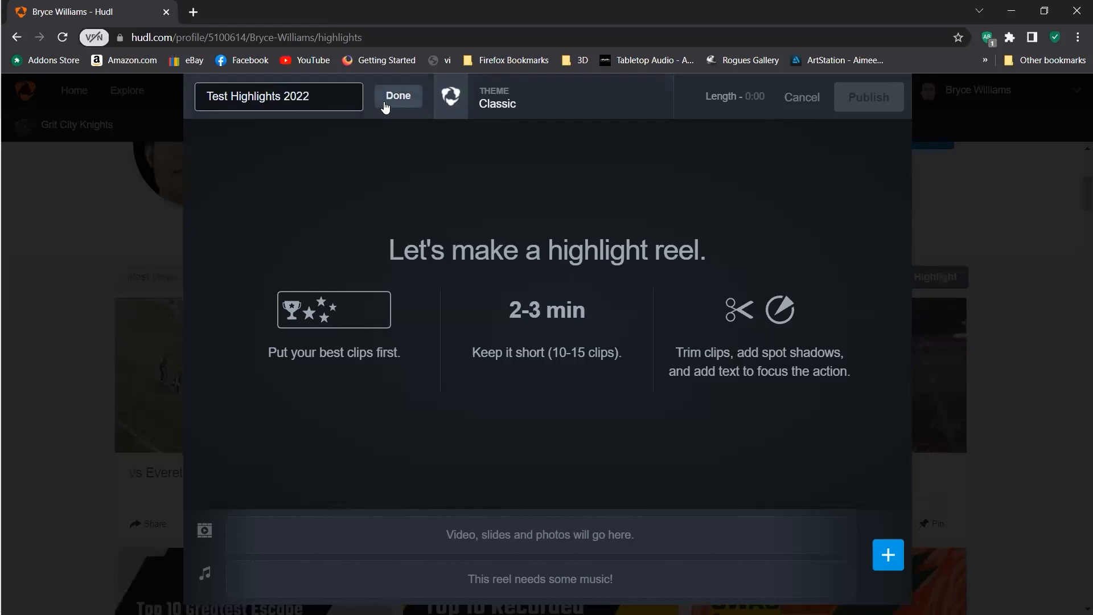
Step: Reword the reel's title to "Highlights Demo 2022" and save it
{"action": "double_click", "coordinate": [229, 96]}
{"action": "key", "text": "BackSpace"}
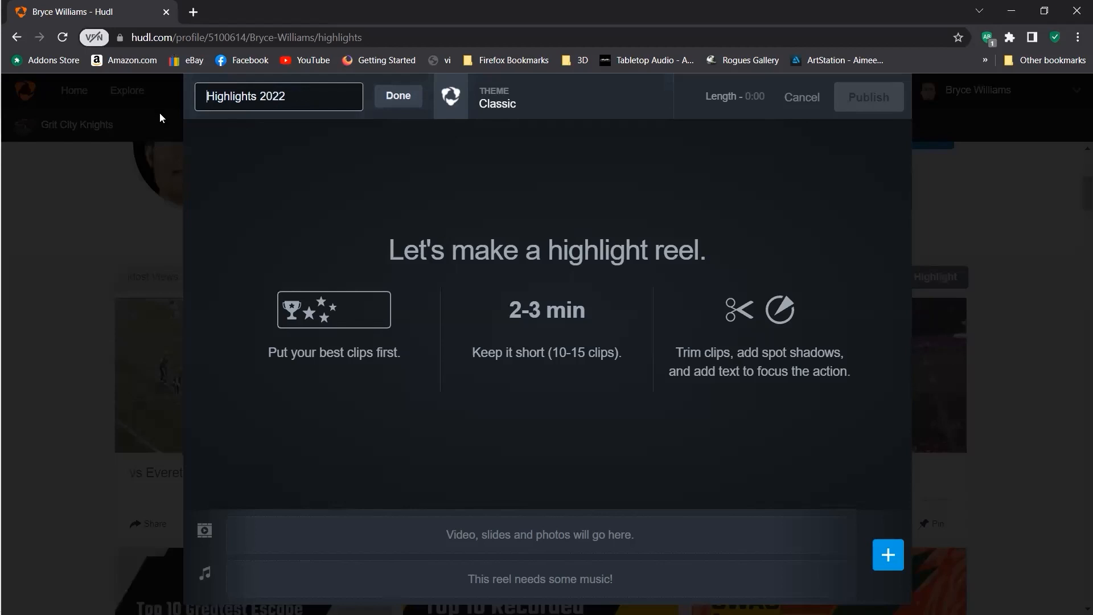
{"action": "type", "text": "Demo"}
{"action": "left_click", "coordinate": [397, 96]}
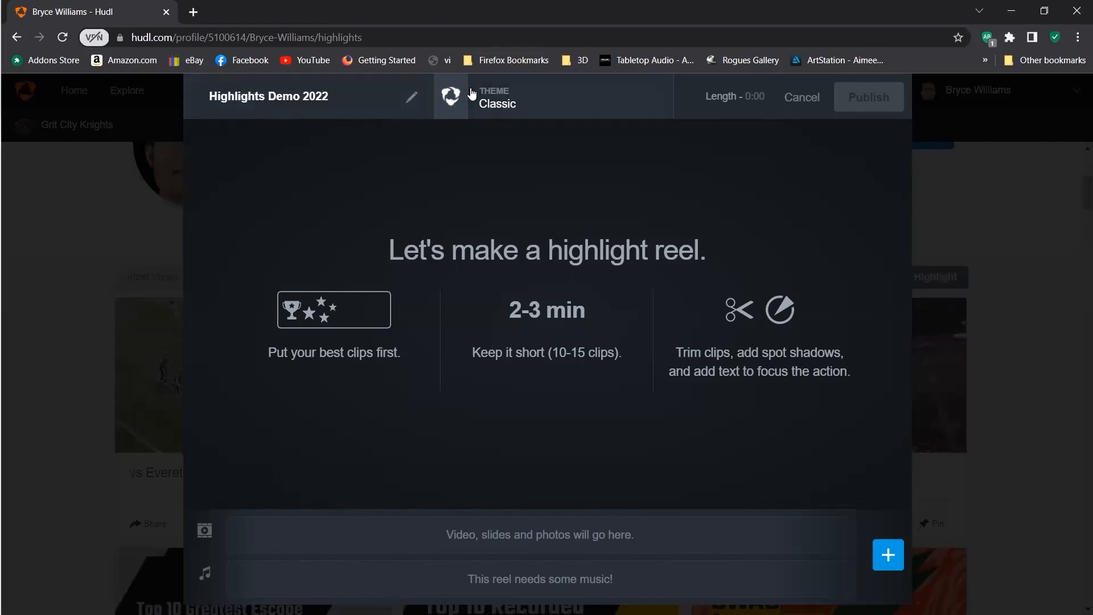
Step: Browse the available highlight themes and apply the Hudl Red theme to the reel
{"action": "left_click", "coordinate": [539, 94]}
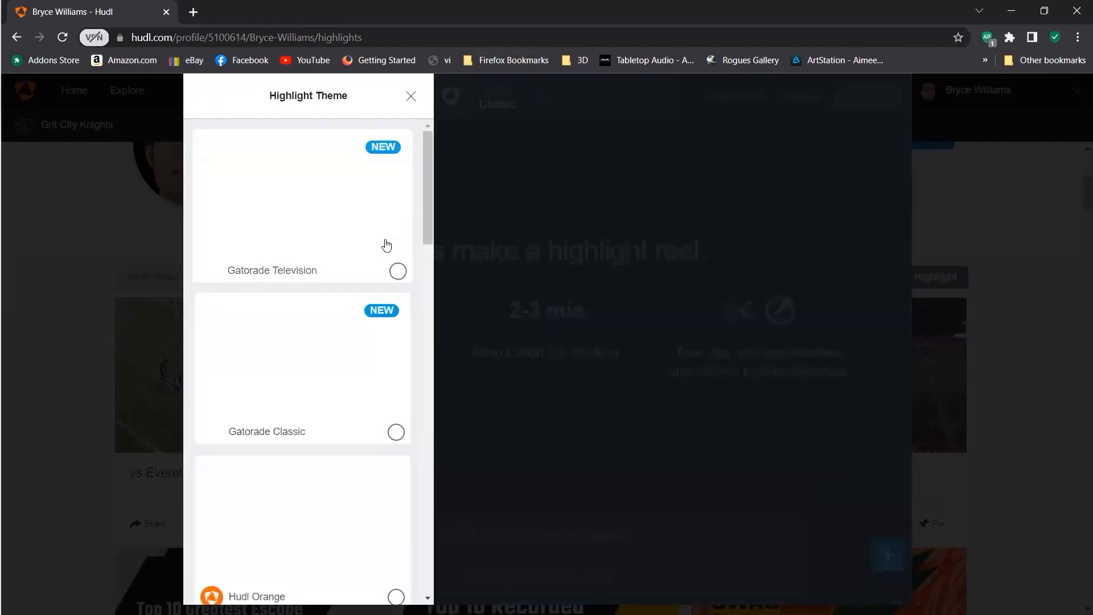
{"action": "scroll", "coordinate": [387, 246], "scroll_direction": "down", "scroll_amount": 20}
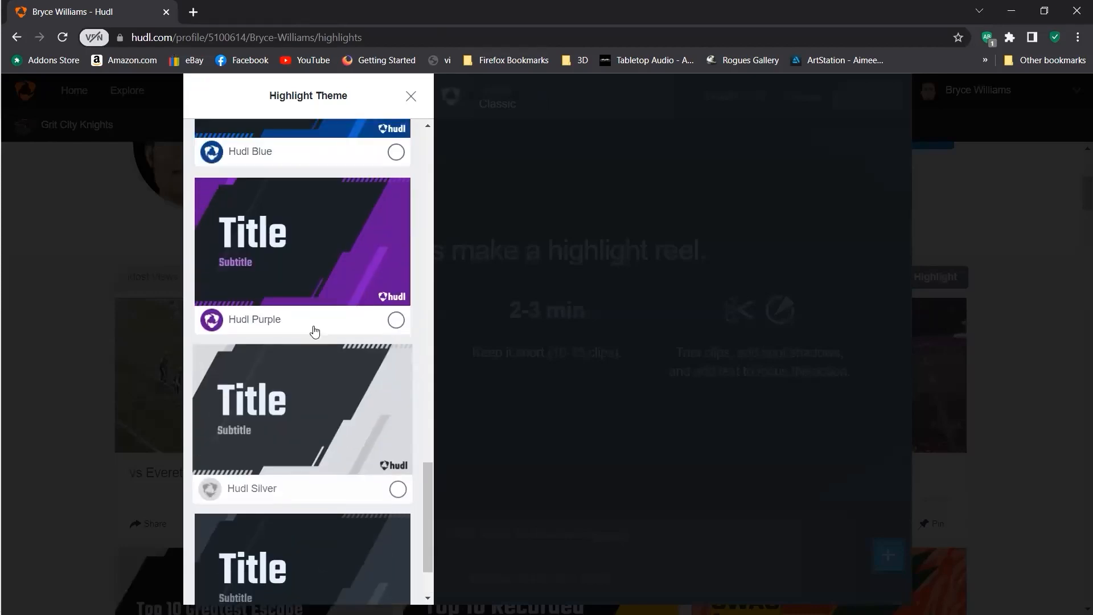
{"action": "scroll", "coordinate": [316, 333], "scroll_direction": "up", "scroll_amount": 9}
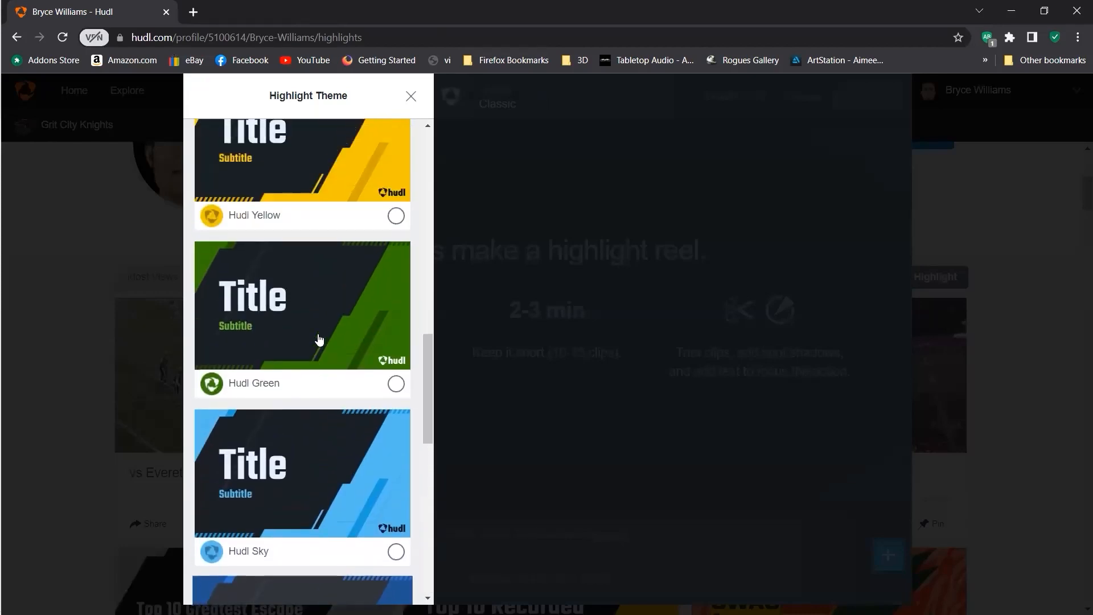
{"action": "scroll", "coordinate": [319, 340], "scroll_direction": "up", "scroll_amount": 9}
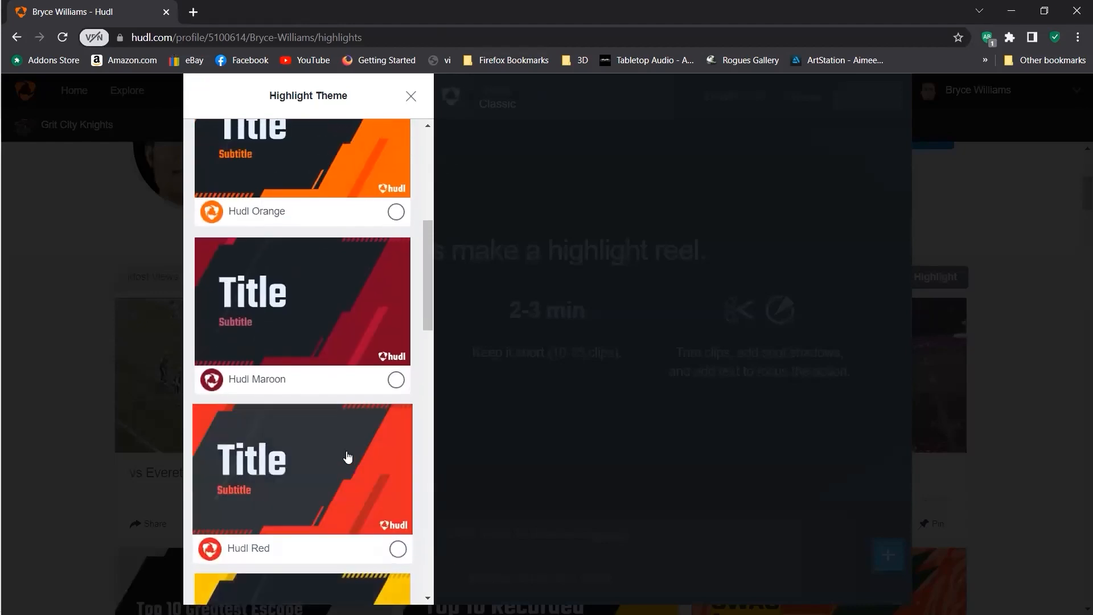
{"action": "left_click", "coordinate": [347, 457]}
Step: Switch the reel's theme to Hudl Orange
{"action": "left_click", "coordinate": [452, 98]}
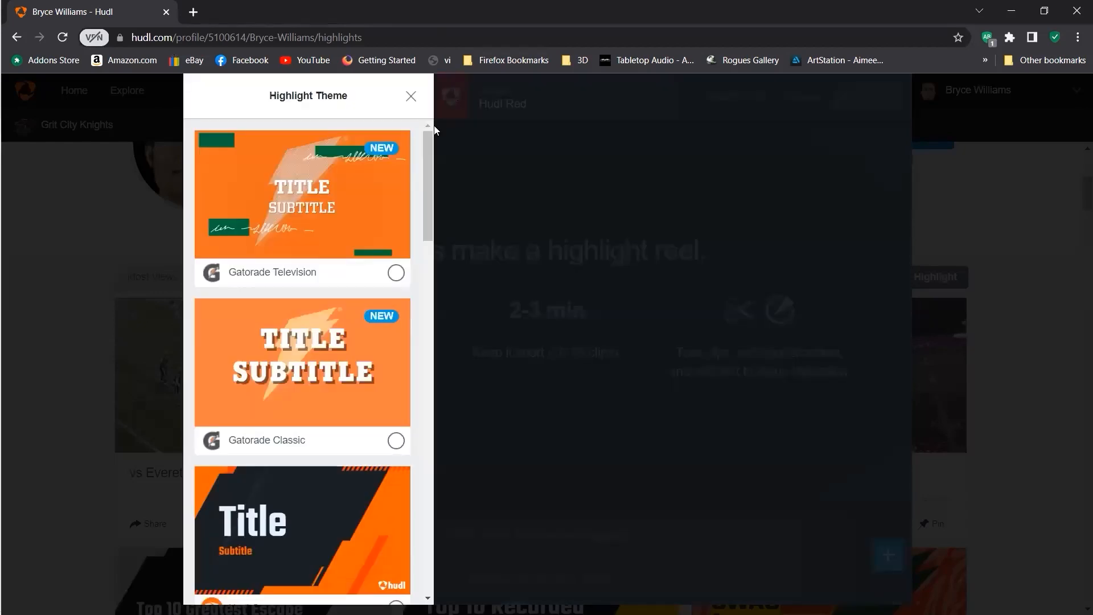
{"action": "scroll", "coordinate": [354, 288], "scroll_direction": "down", "scroll_amount": 6}
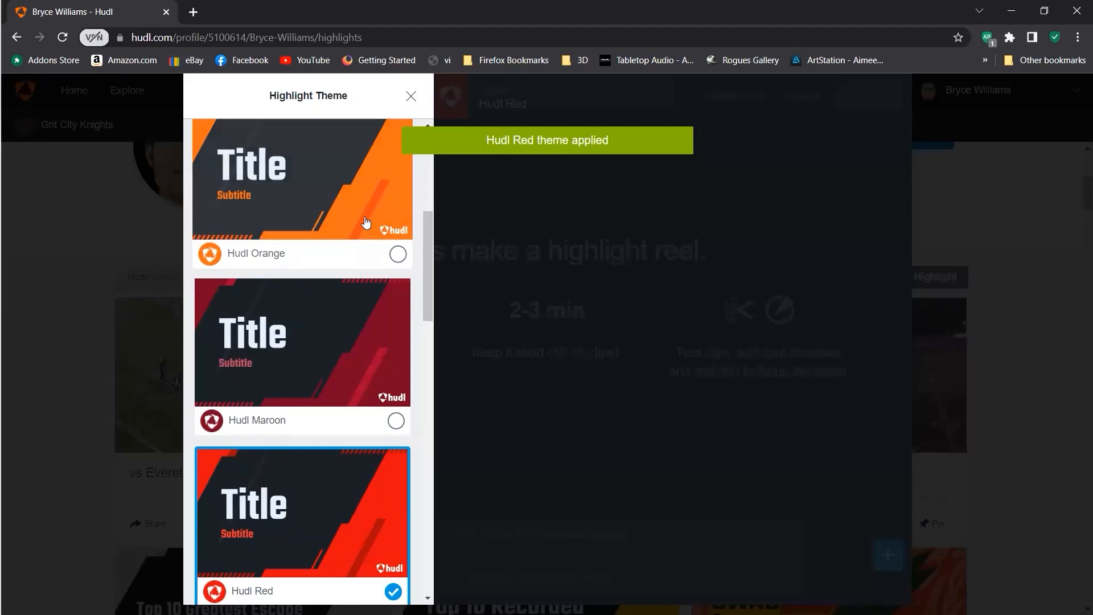
{"action": "left_click", "coordinate": [366, 222]}
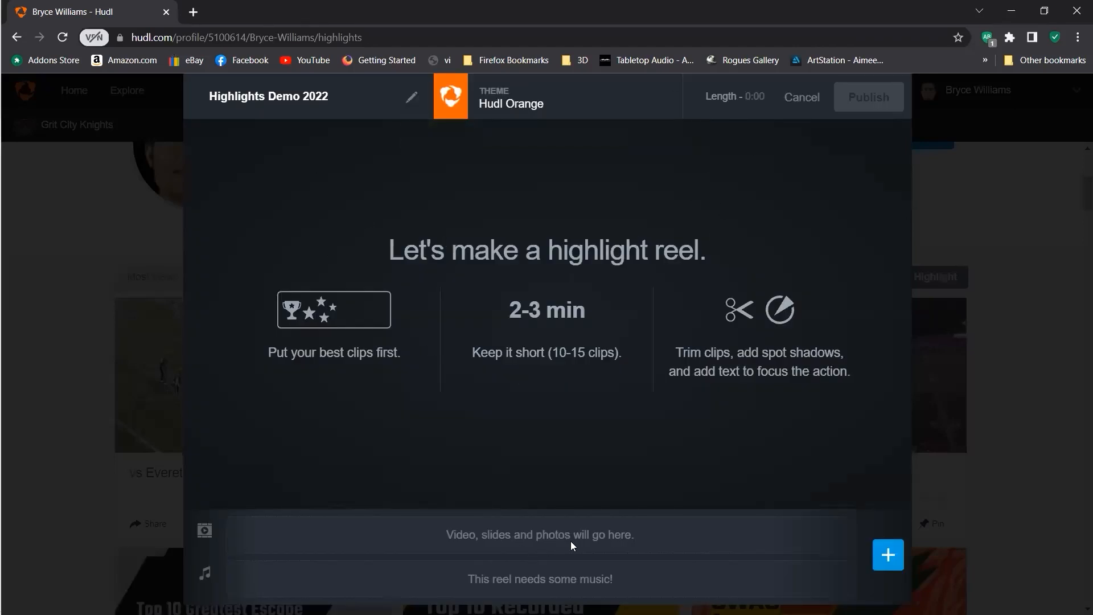
Step: View the option for adding a photo to the reel and return to the content types
{"action": "left_click", "coordinate": [885, 559]}
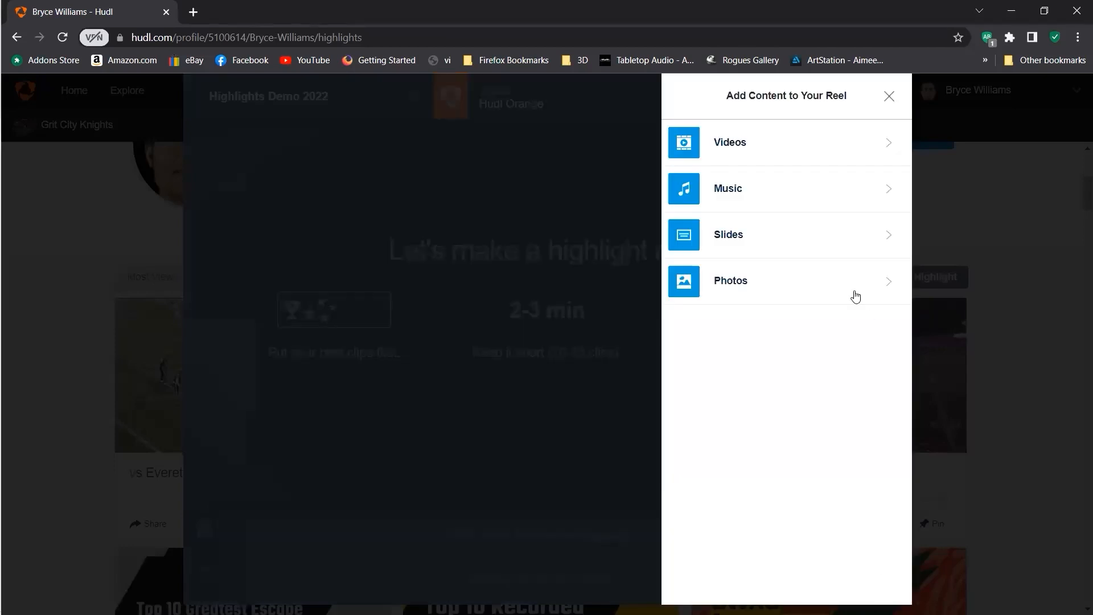
{"action": "left_click", "coordinate": [838, 279]}
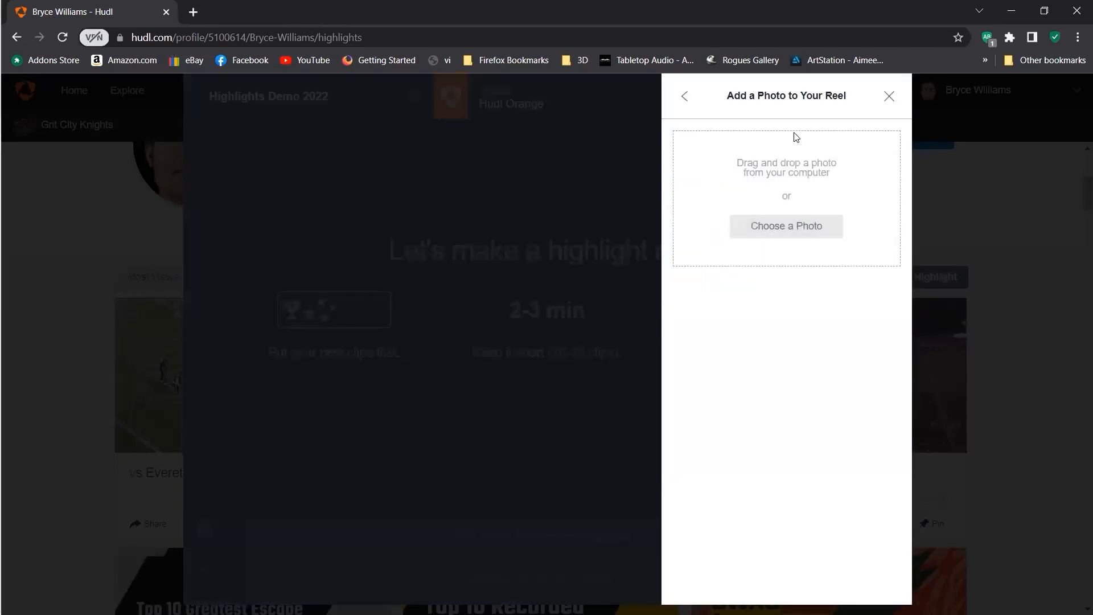
{"action": "left_click", "coordinate": [682, 97]}
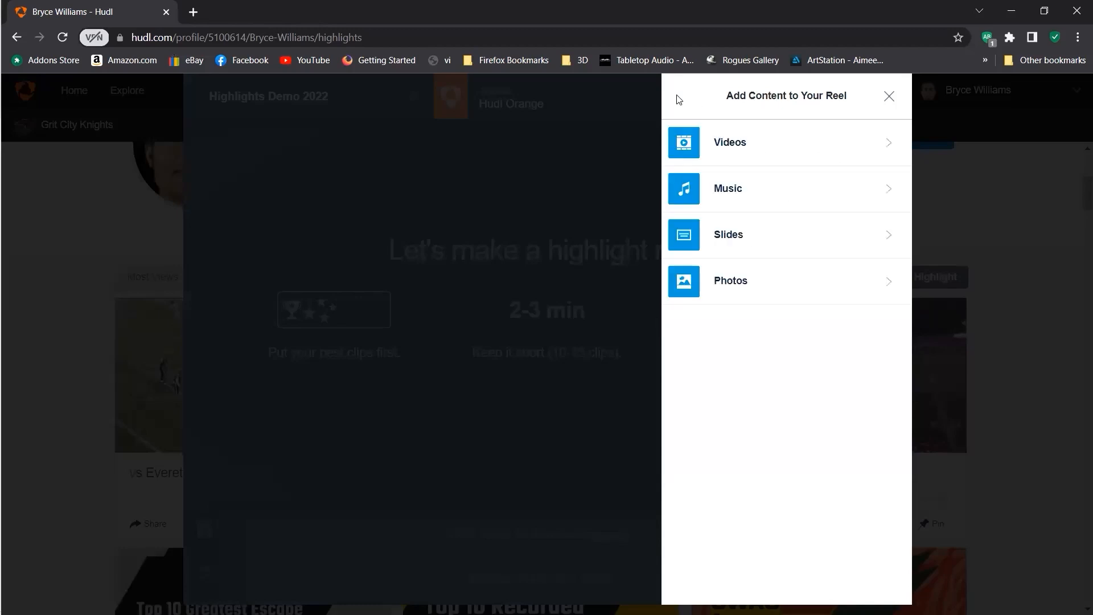
Step: Add a title slide to the reel with the title "Test Hightlights" and the subtitle "2022 GDFL Season"
{"action": "left_click", "coordinate": [792, 239]}
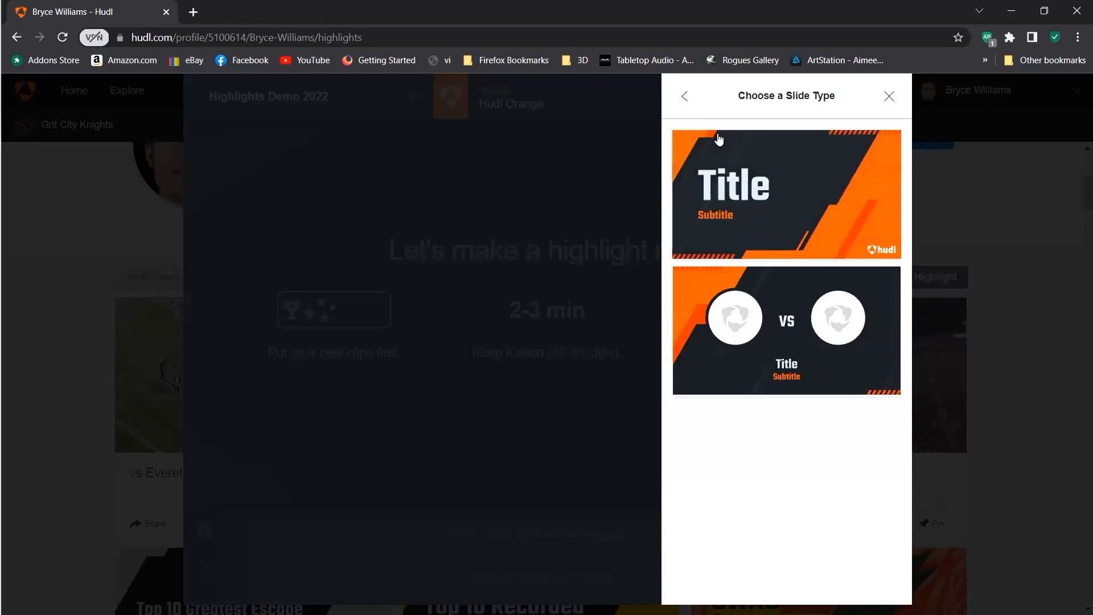
{"action": "left_click", "coordinate": [806, 186]}
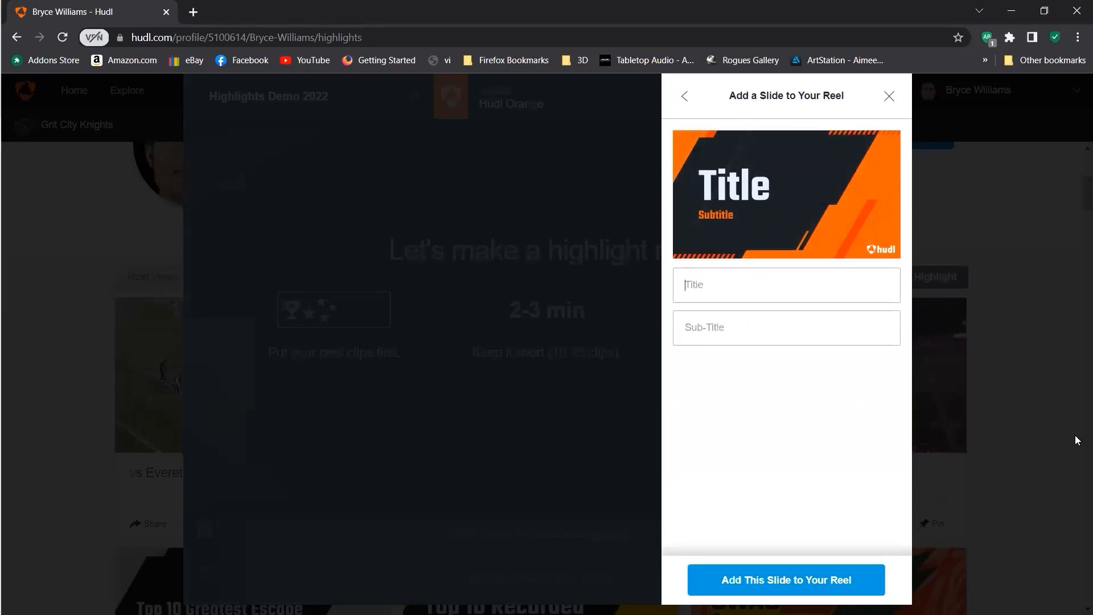
{"action": "type", "text": "R"}
{"action": "key", "text": "BackSpace"}
{"action": "type", "text": "T"}
{"action": "type", "text": "est Hight"}
{"action": "type", "text": "lights"}
{"action": "type", "text": "2022"}
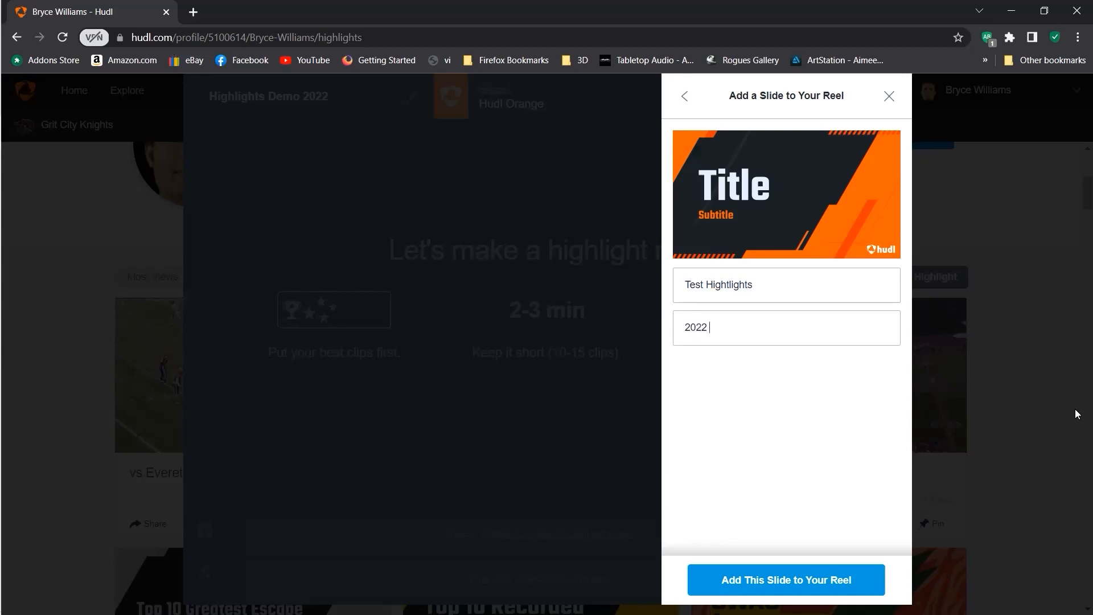
{"action": "type", "text": " GDFL Season"}
{"action": "left_click", "coordinate": [821, 572]}
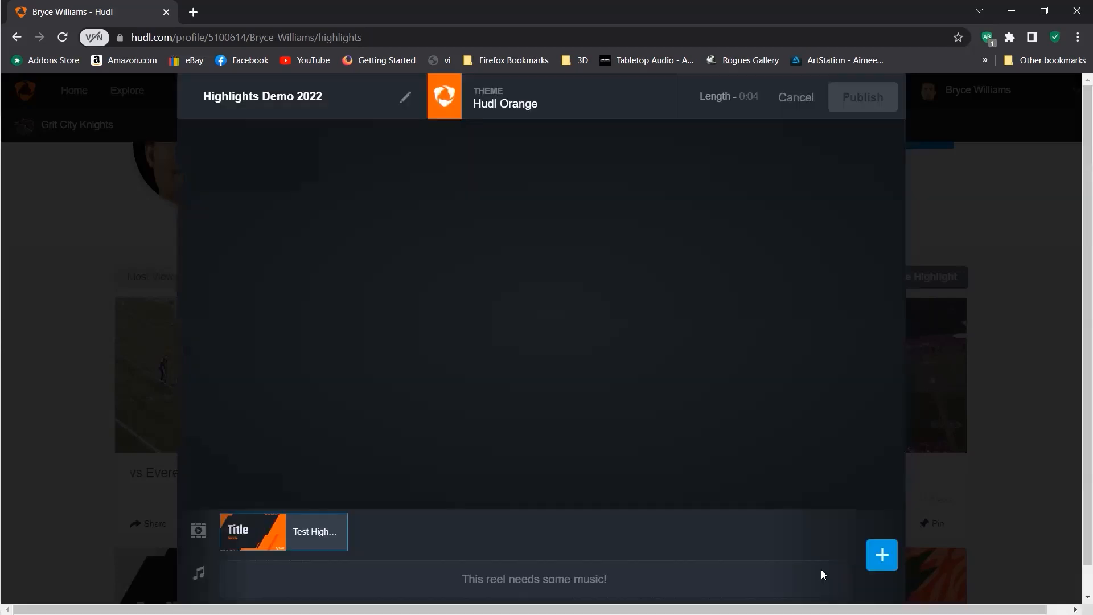
{"action": "mouse_move", "coordinate": [325, 543]}
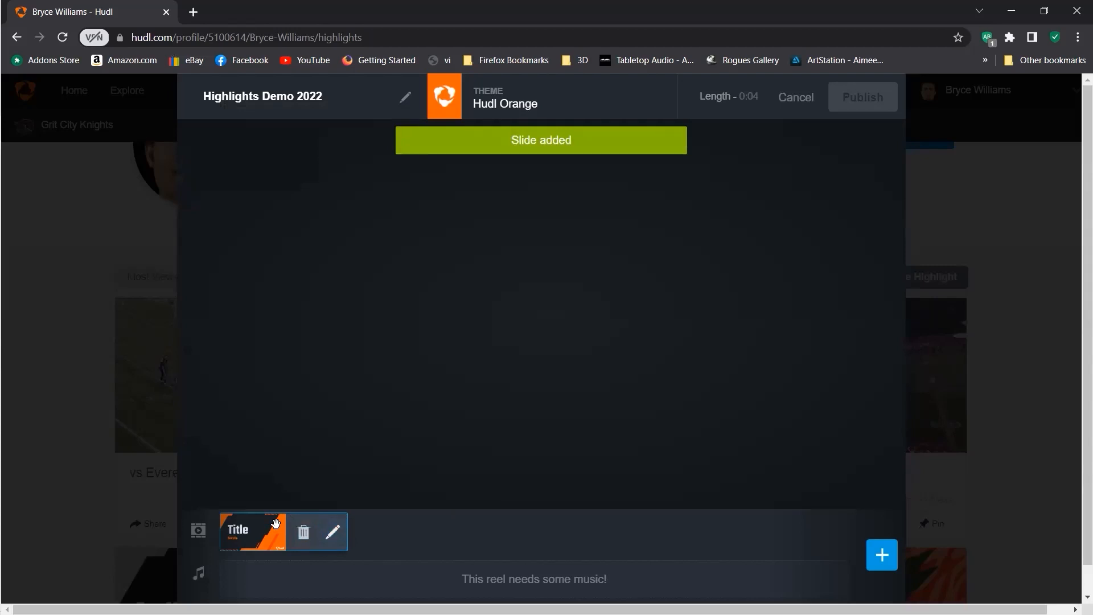
Step: Browse the game videos by season and add both clips of the 2022-2023 game vs Everett Royals to the reel
{"action": "left_click", "coordinate": [882, 555]}
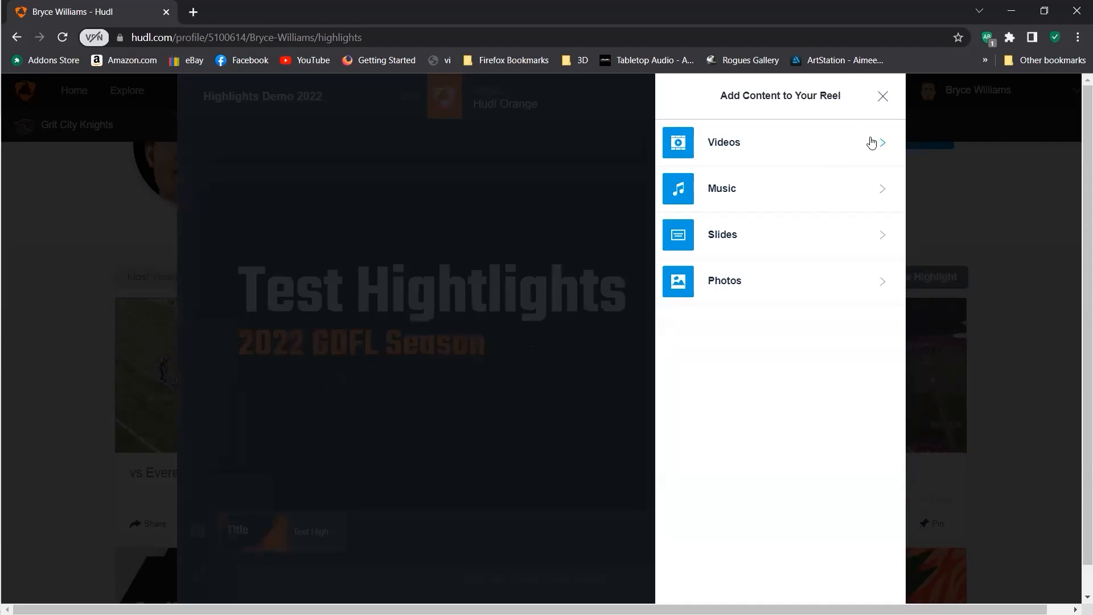
{"action": "left_click", "coordinate": [871, 142]}
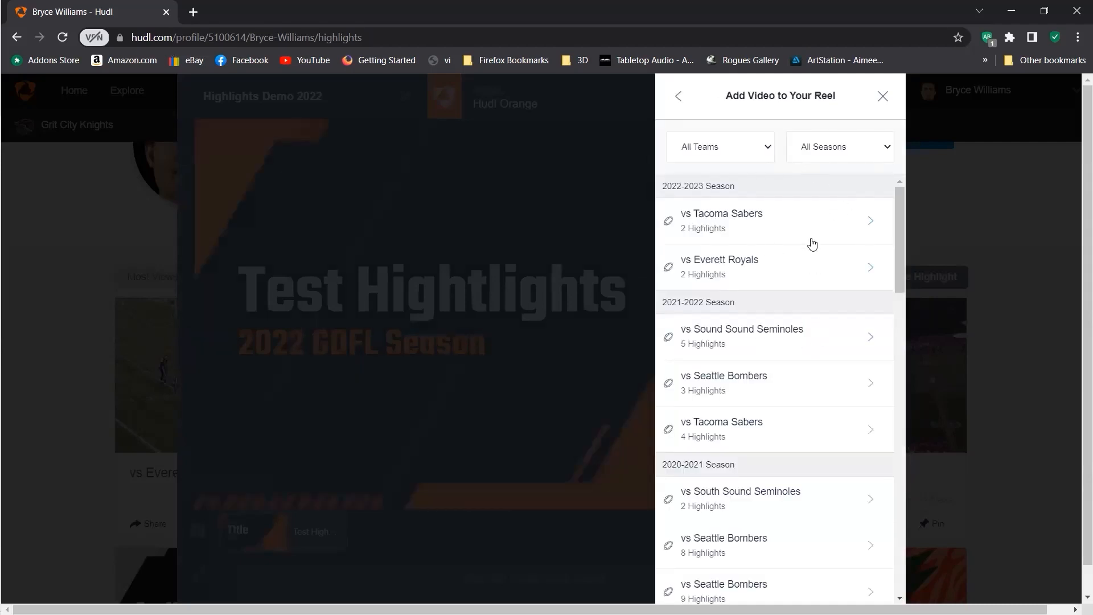
{"action": "scroll", "coordinate": [813, 237], "scroll_direction": "down", "scroll_amount": 6}
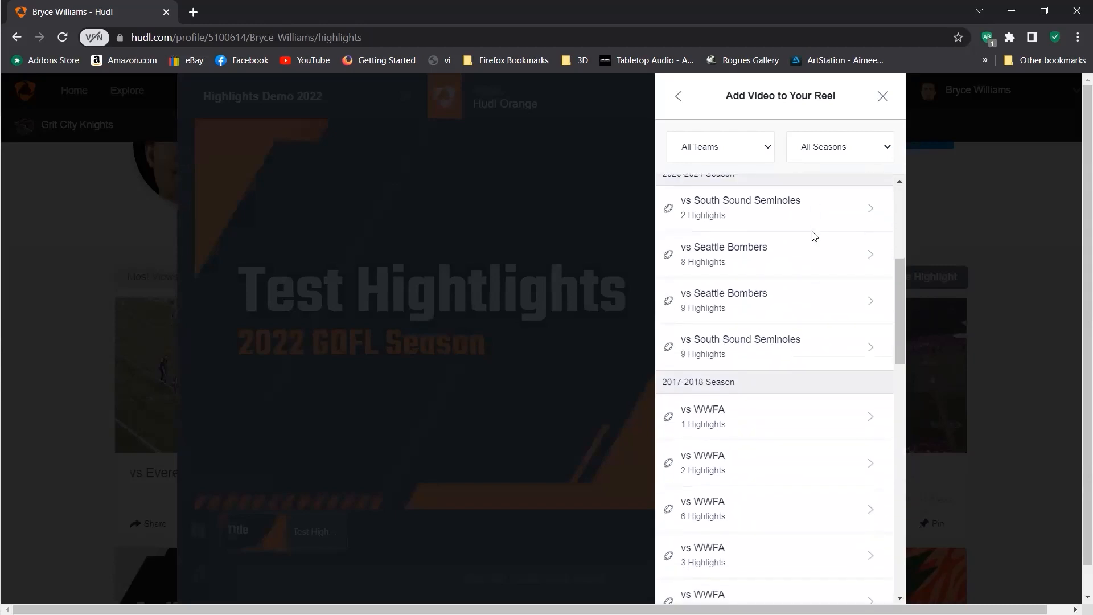
{"action": "scroll", "coordinate": [813, 237], "scroll_direction": "down", "scroll_amount": 11}
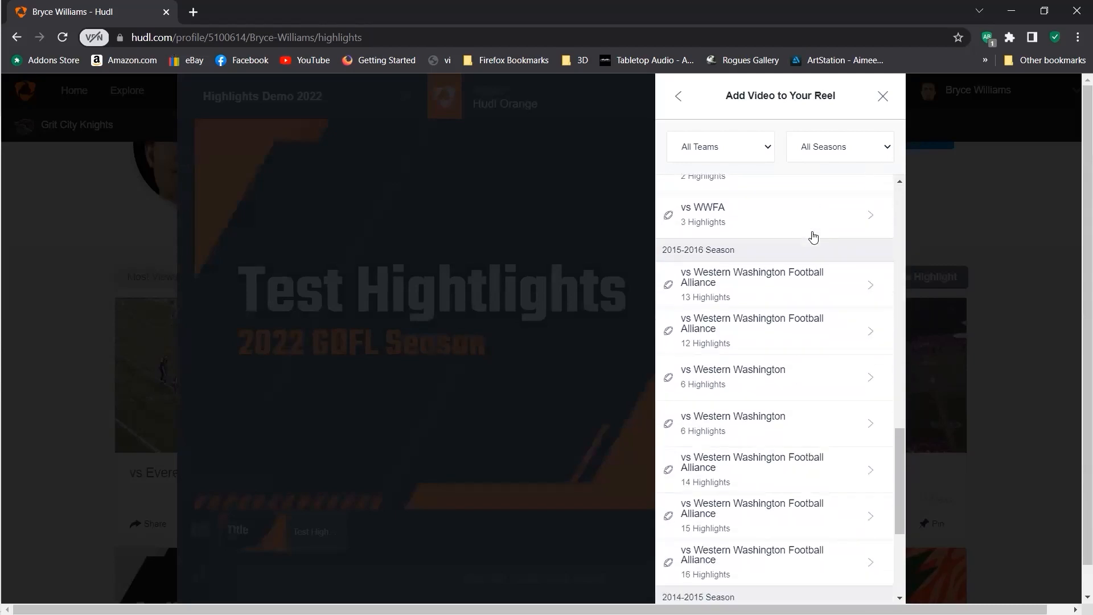
{"action": "scroll", "coordinate": [813, 236], "scroll_direction": "down", "scroll_amount": 4}
{"action": "scroll", "coordinate": [782, 302], "scroll_direction": "up", "scroll_amount": 13}
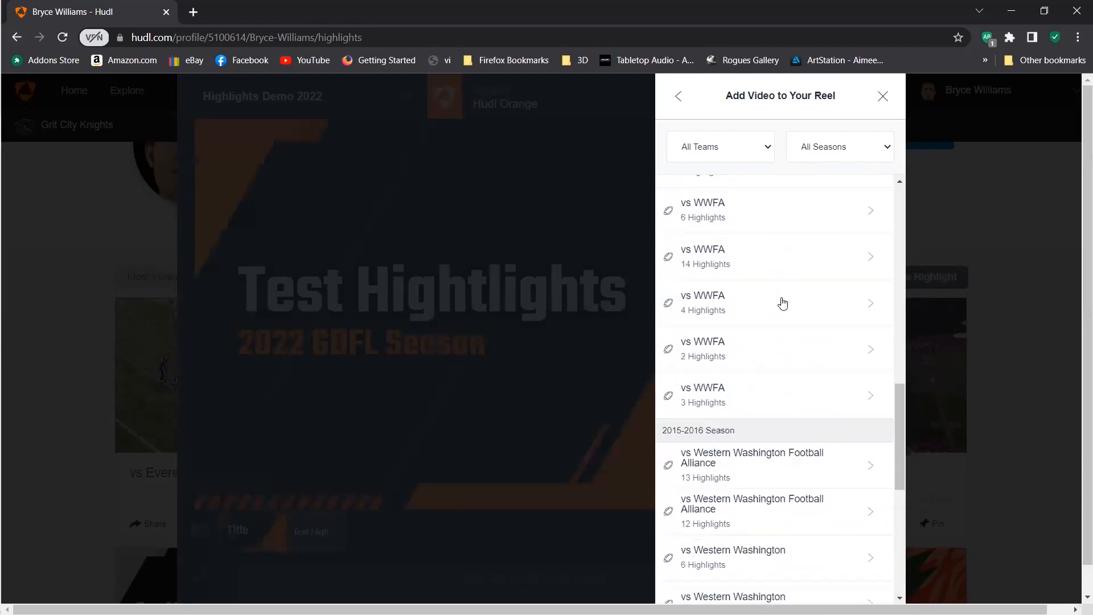
{"action": "scroll", "coordinate": [782, 302], "scroll_direction": "up", "scroll_amount": 7}
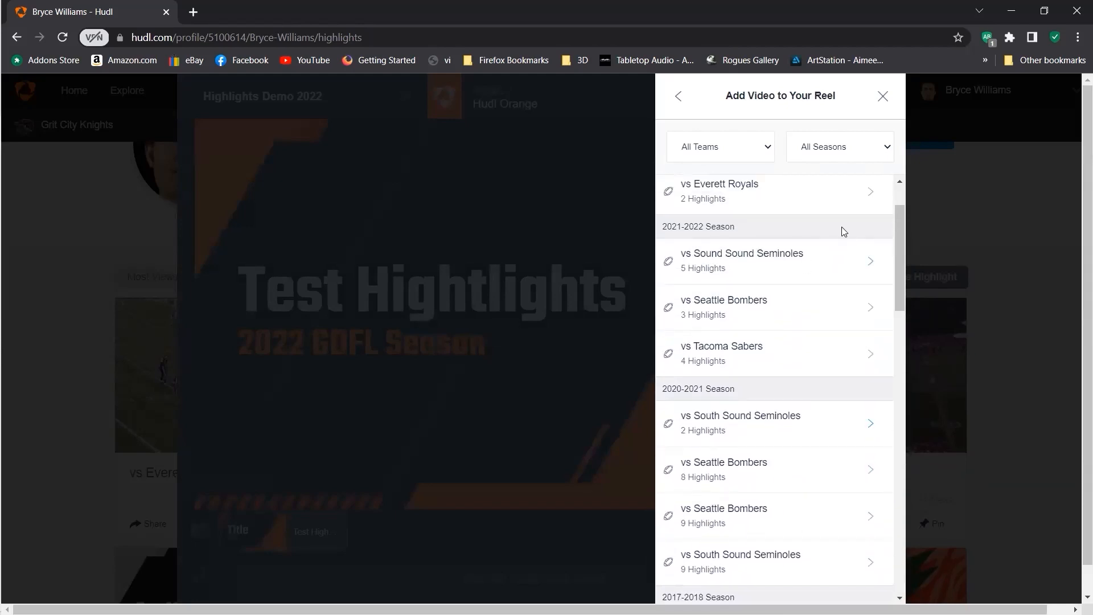
{"action": "scroll", "coordinate": [840, 234], "scroll_direction": "up", "scroll_amount": 1}
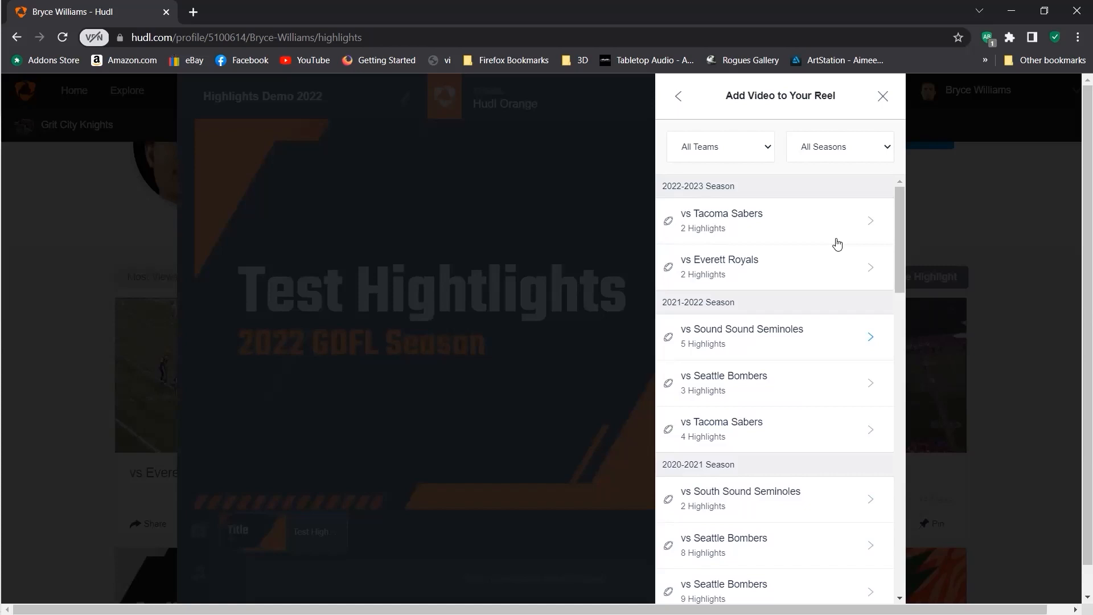
{"action": "left_click", "coordinate": [879, 263]}
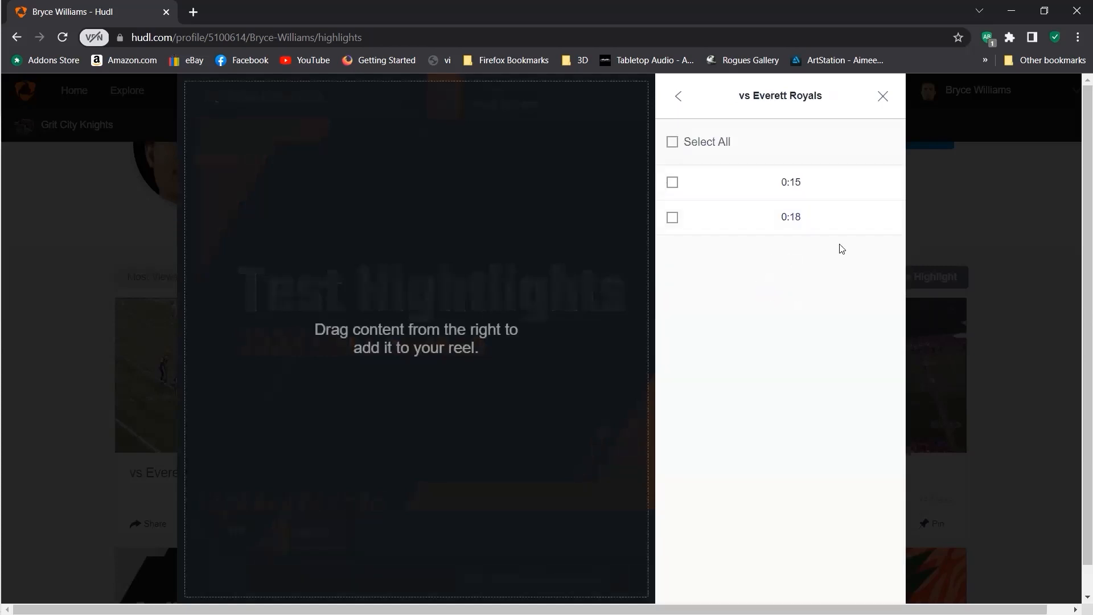
{"action": "left_click", "coordinate": [674, 184]}
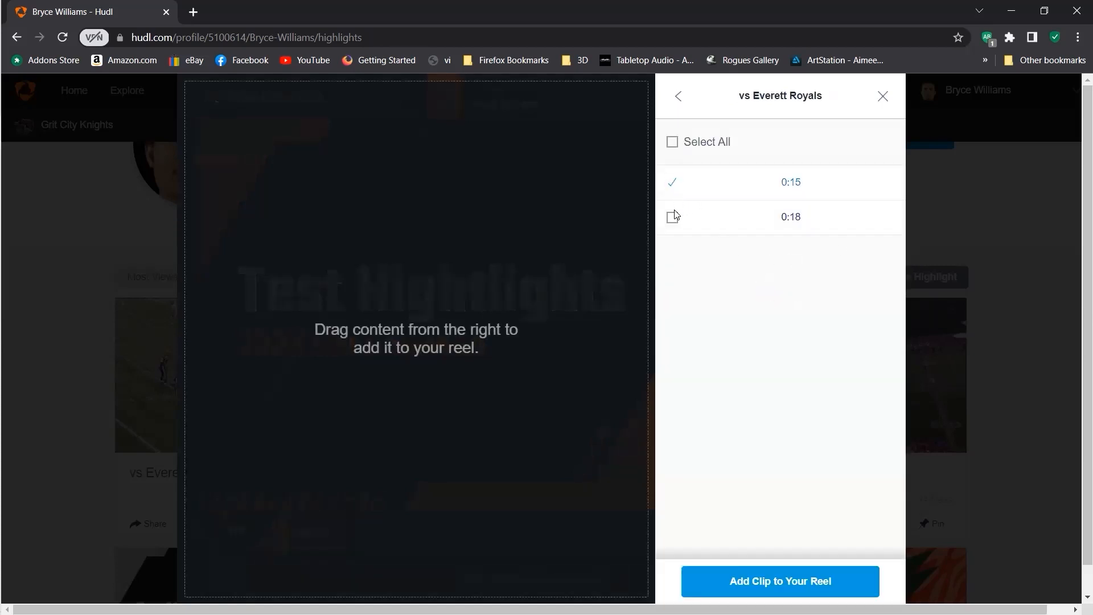
{"action": "left_click", "coordinate": [667, 274]}
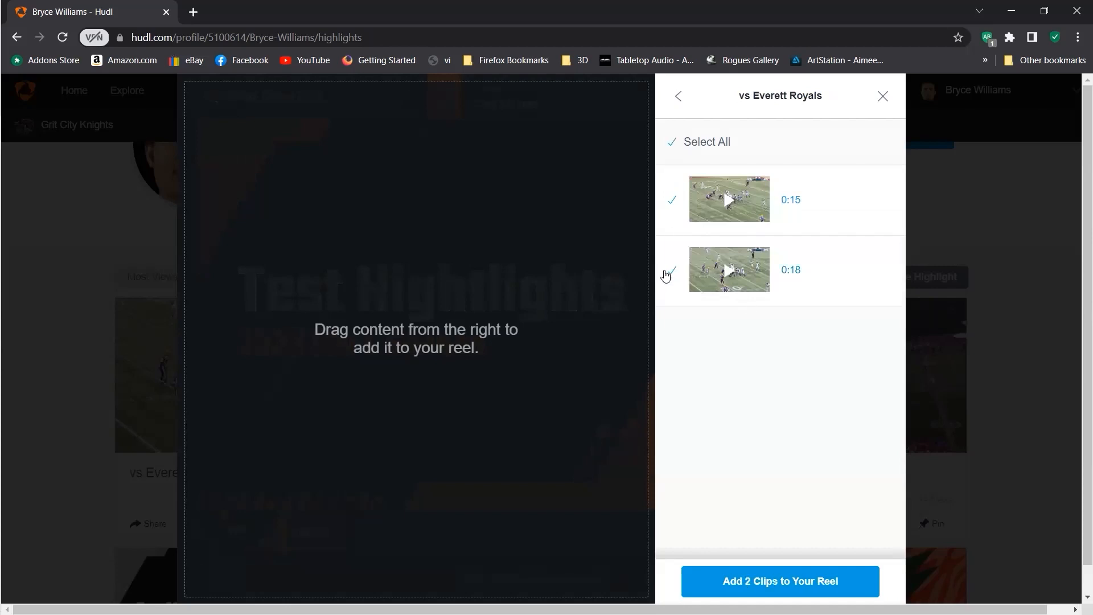
{"action": "left_click", "coordinate": [780, 581]}
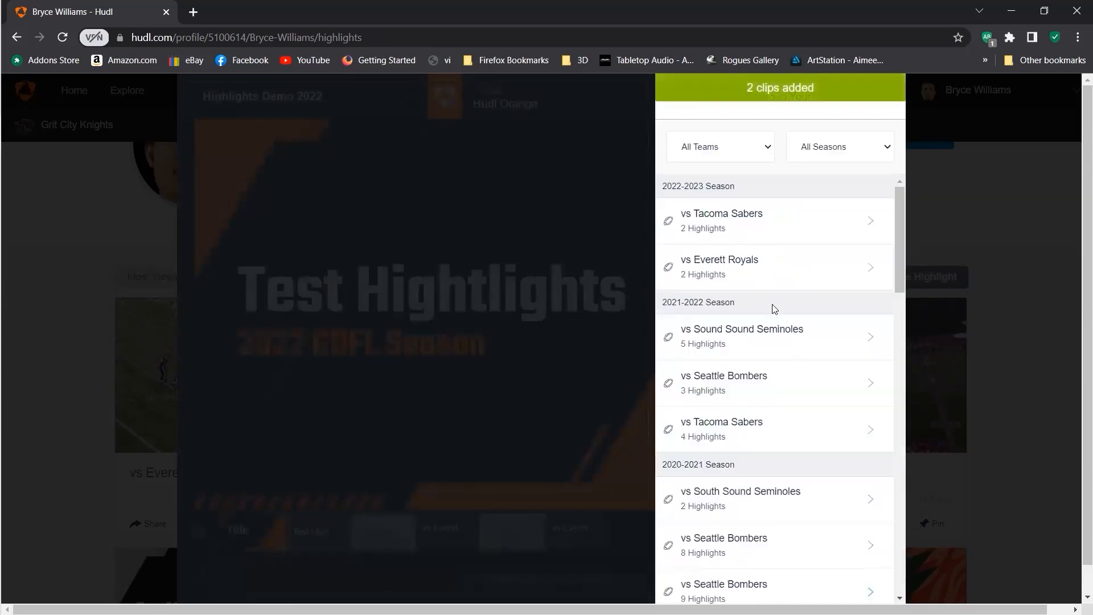
Step: Add both clips of the 2022-2023 game vs Tacoma Sabers, including the private clip, to the reel
{"action": "left_click", "coordinate": [863, 220]}
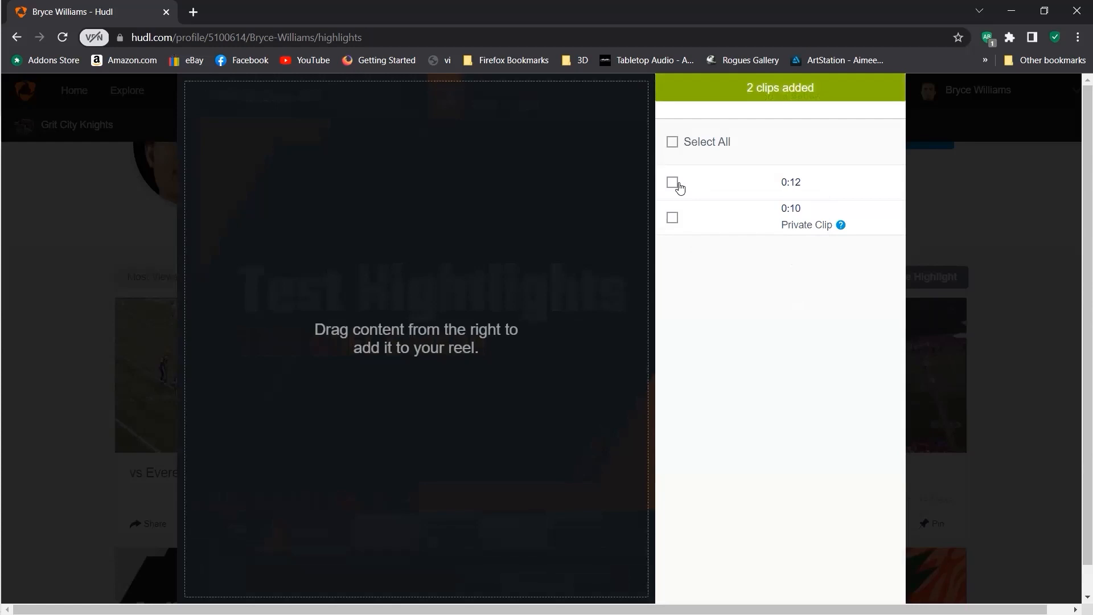
{"action": "left_click", "coordinate": [678, 183]}
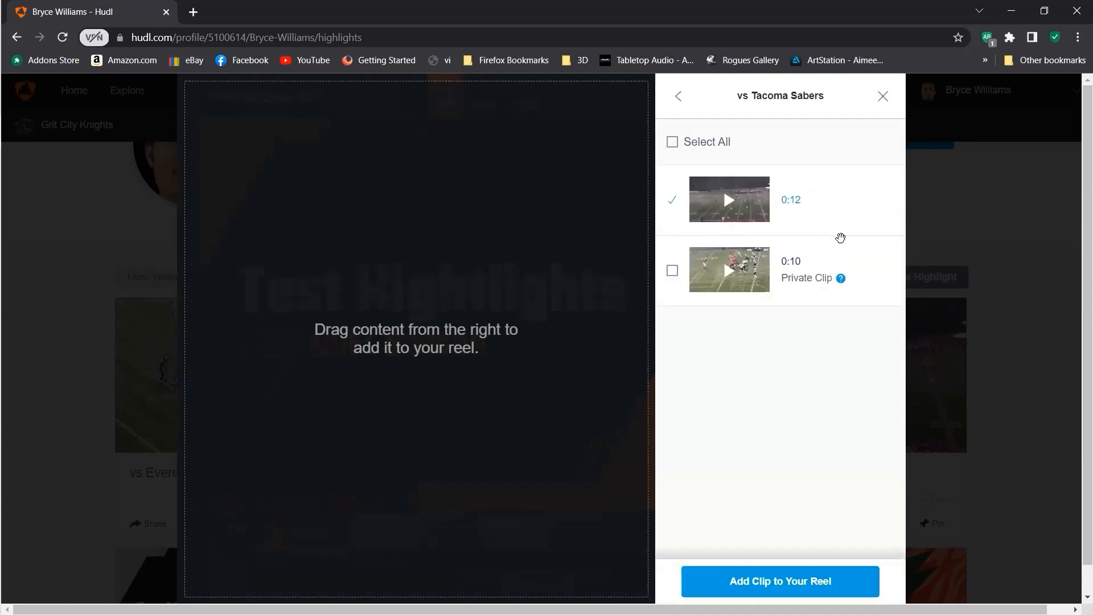
{"action": "mouse_move", "coordinate": [840, 279]}
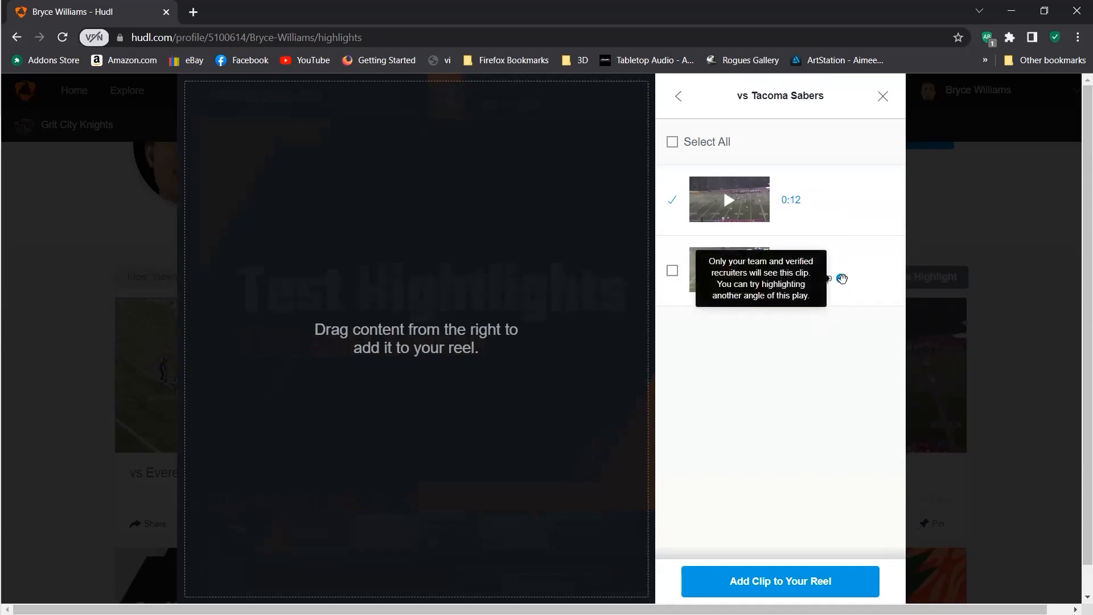
{"action": "left_click", "coordinate": [671, 275]}
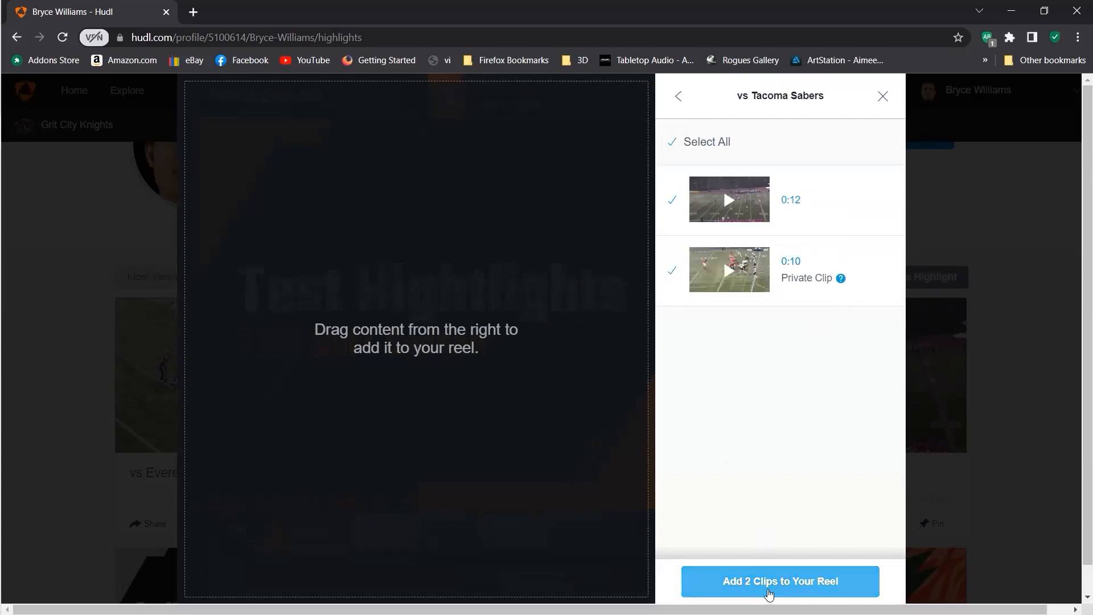
{"action": "left_click", "coordinate": [769, 591]}
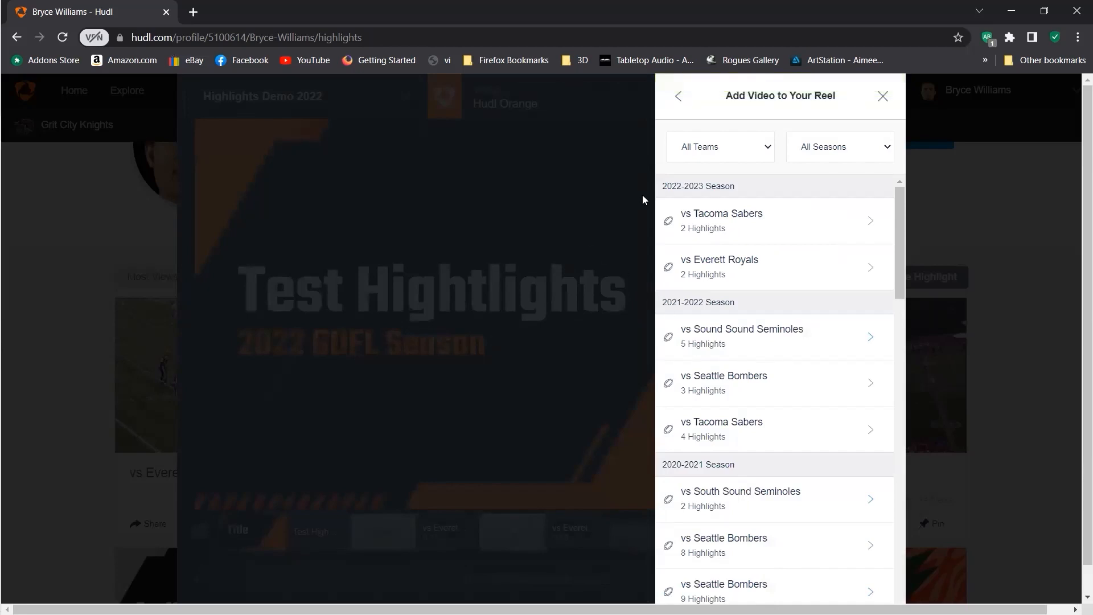
Step: Preview the hip hop song "Blown Away" and add it to the reel as background music
{"action": "left_click", "coordinate": [681, 97]}
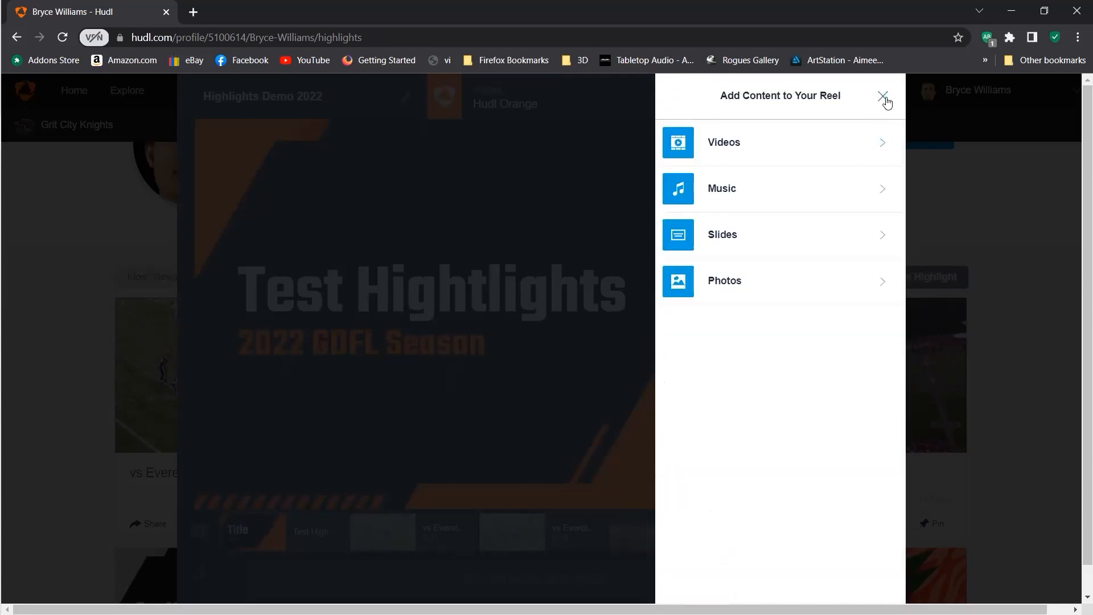
{"action": "left_click", "coordinate": [816, 191]}
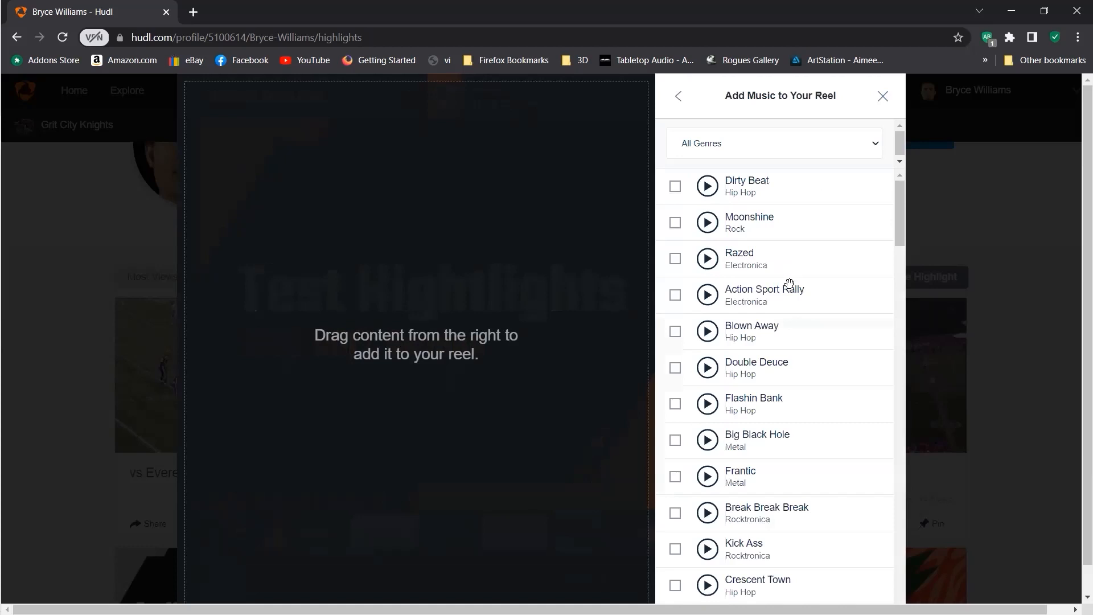
{"action": "left_click", "coordinate": [714, 340]}
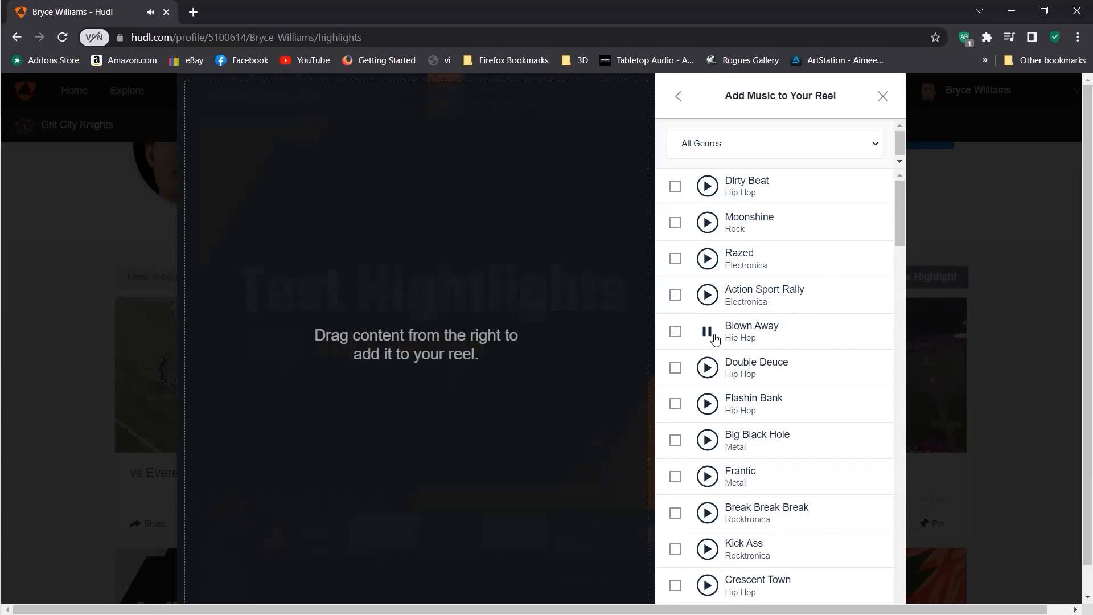
{"action": "left_click", "coordinate": [673, 334]}
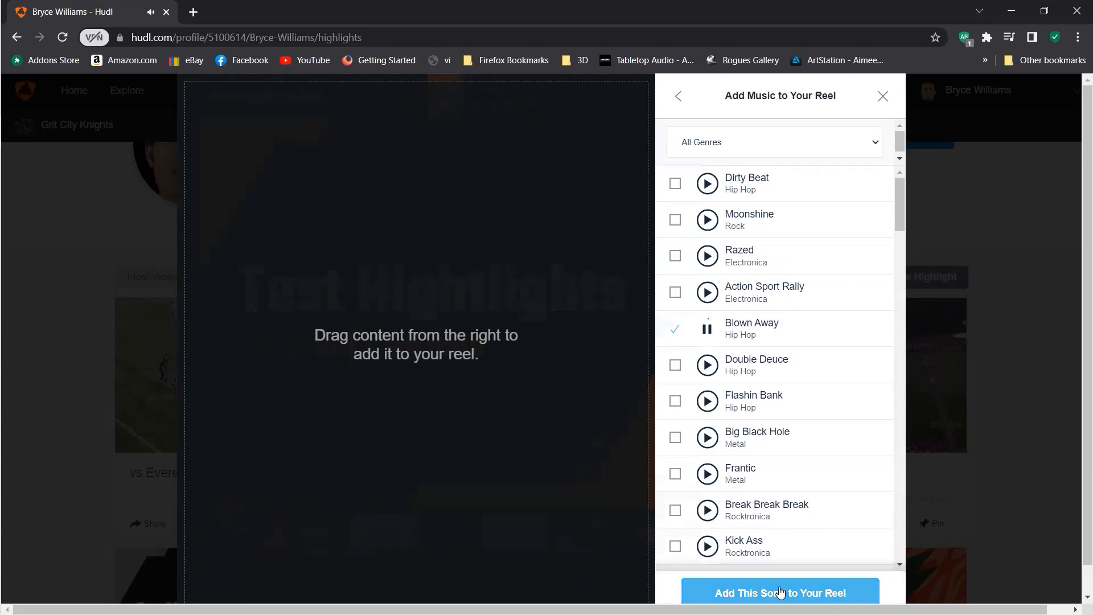
{"action": "left_click", "coordinate": [780, 593]}
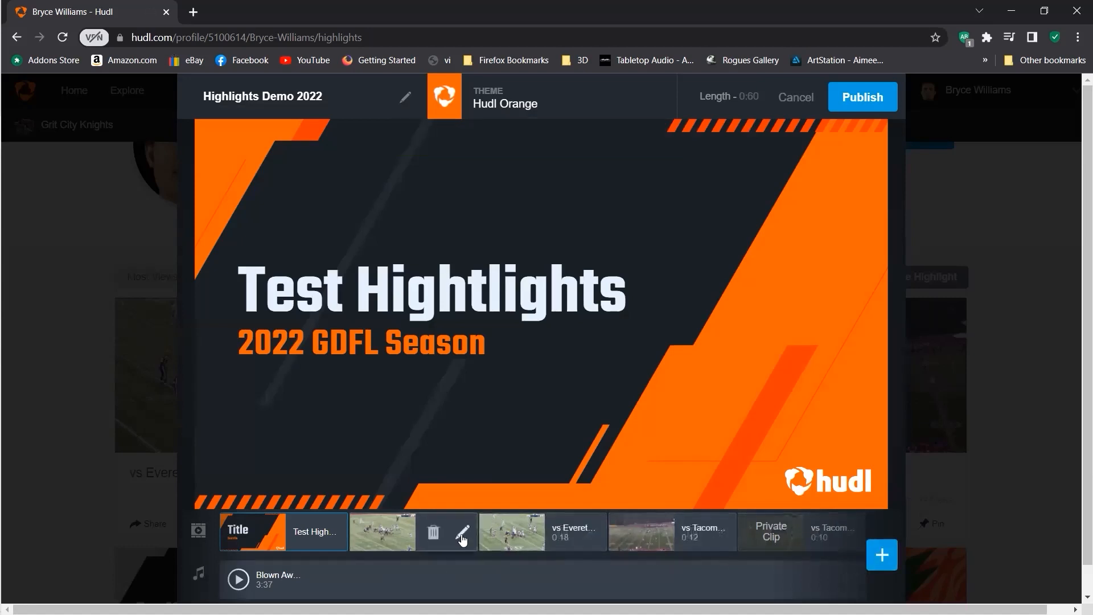
Step: Open the 0:15 Everett Royals clip for editing and review its player spotlight near 0:04
{"action": "left_click", "coordinate": [395, 534]}
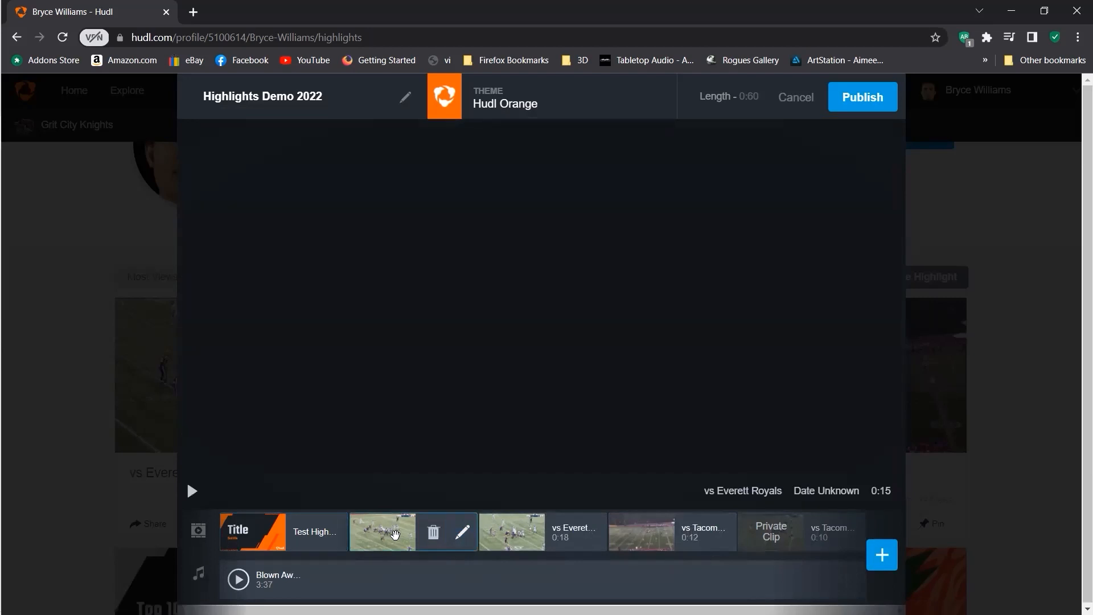
{"action": "left_click", "coordinate": [461, 532]}
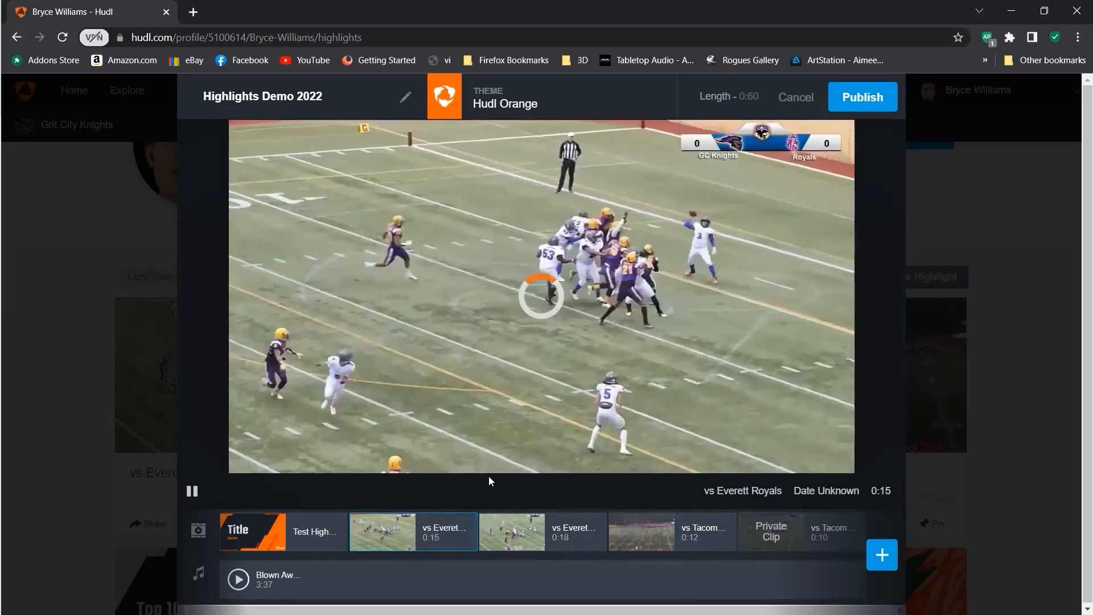
{"action": "mouse_move", "coordinate": [450, 543]}
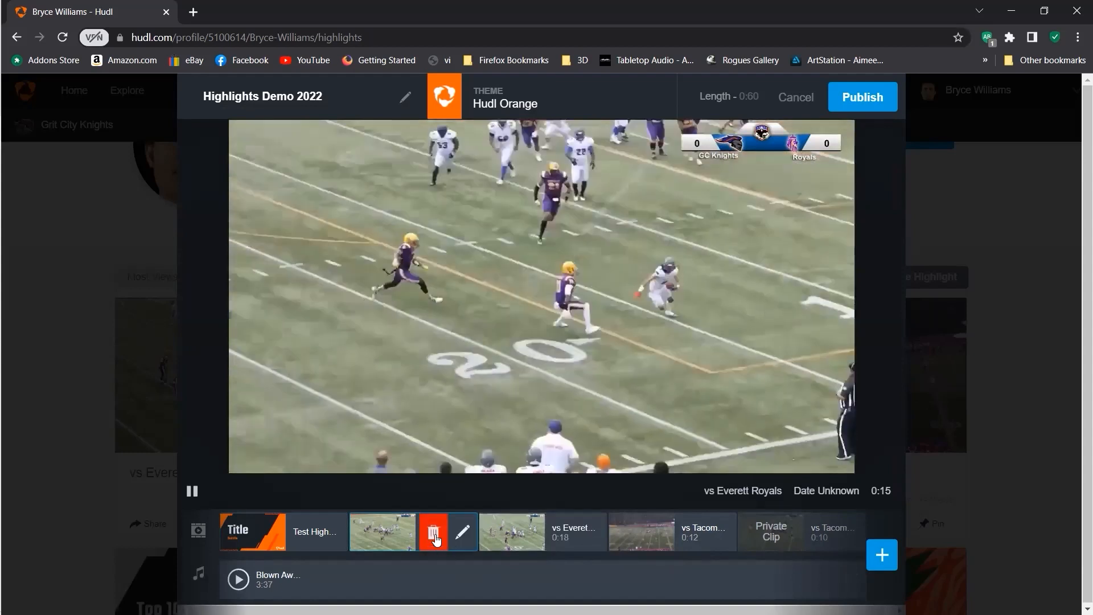
{"action": "left_click", "coordinate": [457, 535]}
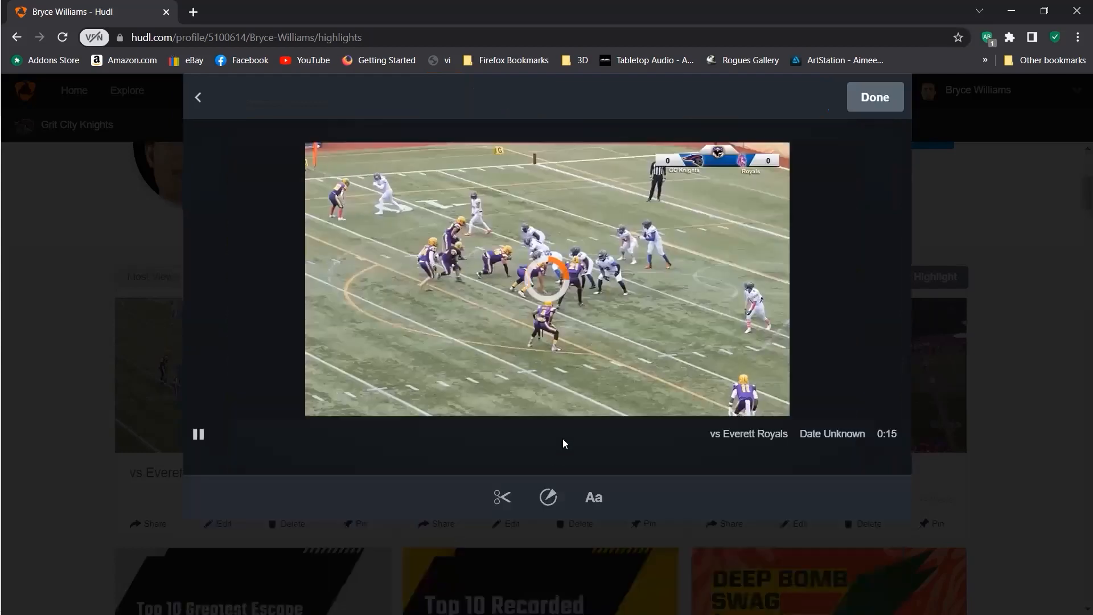
{"action": "left_click", "coordinate": [548, 497]}
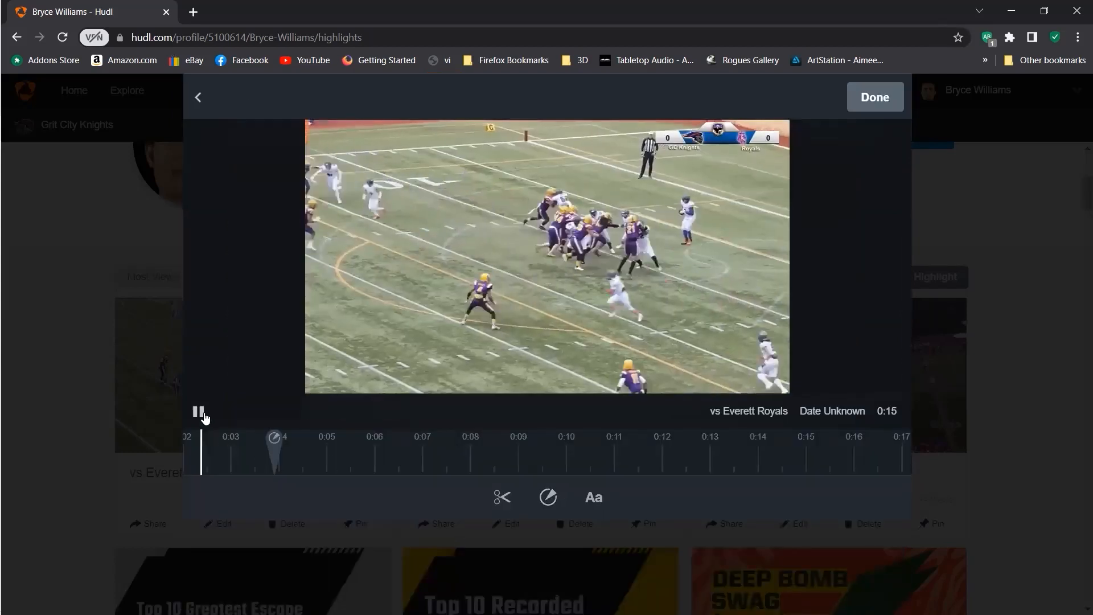
{"action": "left_click", "coordinate": [198, 411]}
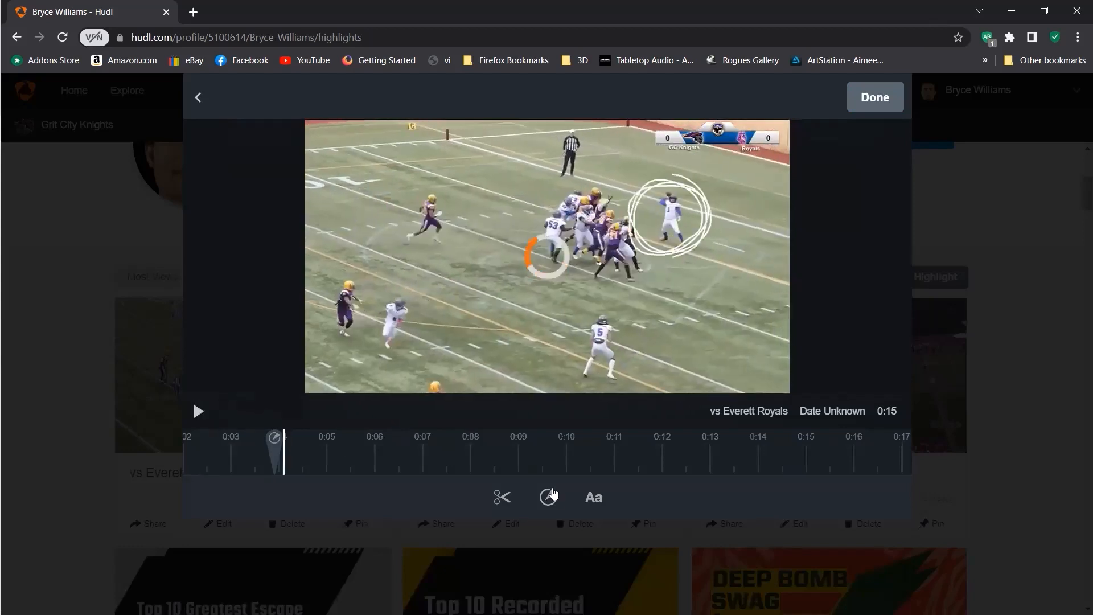
{"action": "left_click", "coordinate": [274, 456]}
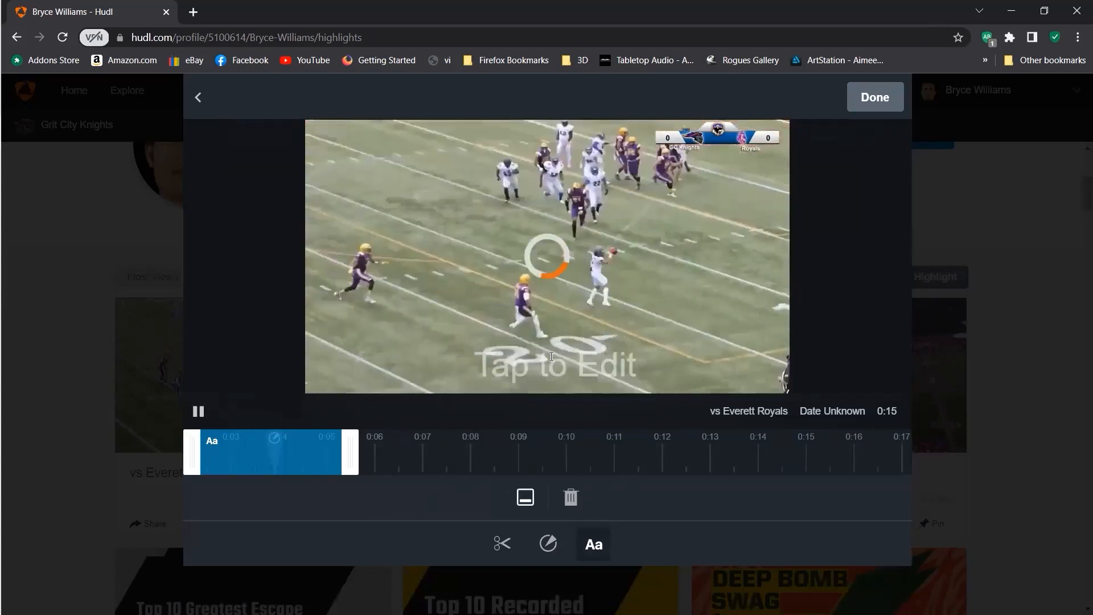
{"action": "left_click", "coordinate": [592, 545]}
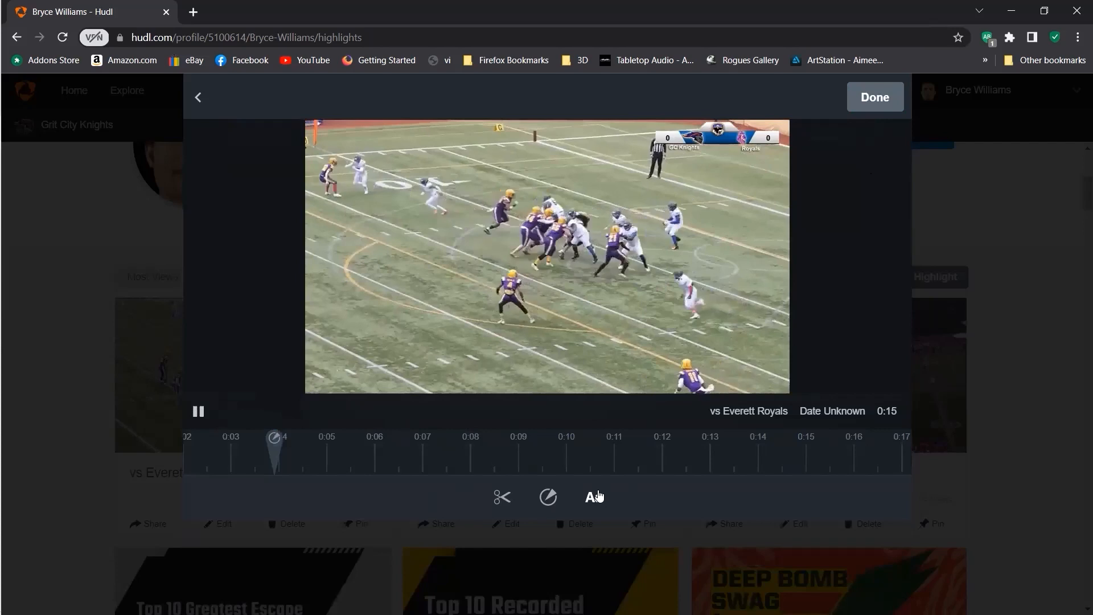
{"action": "left_click", "coordinate": [595, 497]}
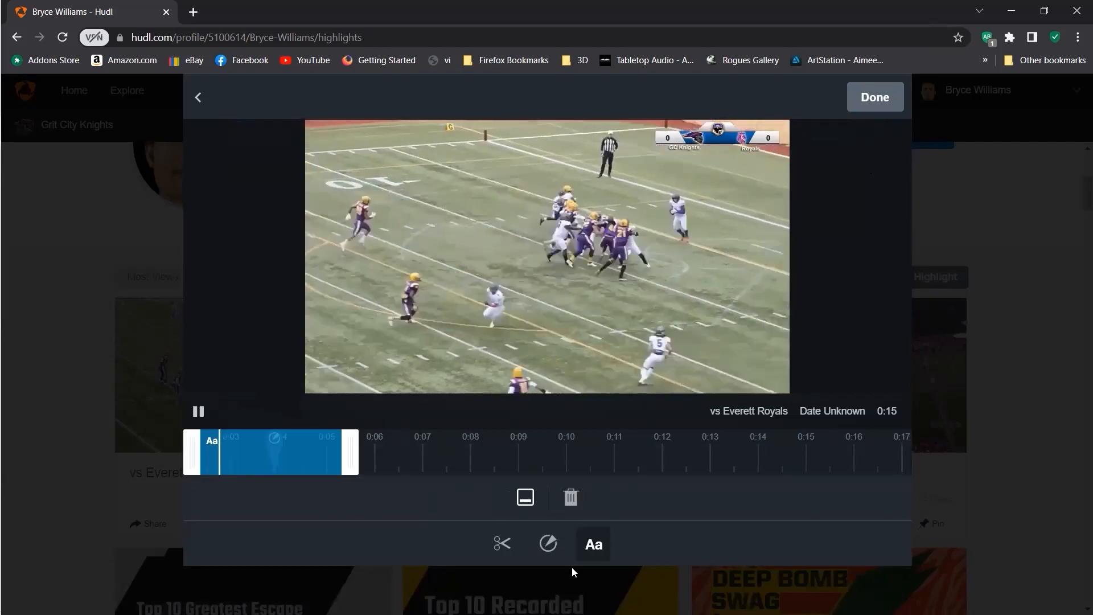
{"action": "left_click", "coordinate": [594, 544]}
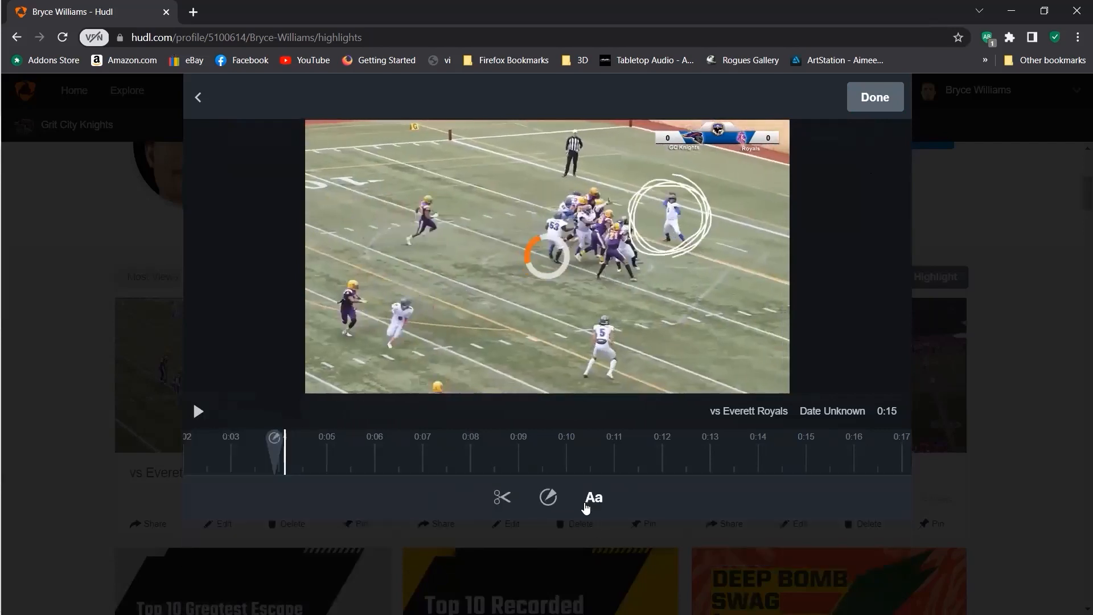
Step: Add a text overlay reading "87yd TD Pass" near the start of the 0:15 Everett Royals clip
{"action": "left_click", "coordinate": [594, 499]}
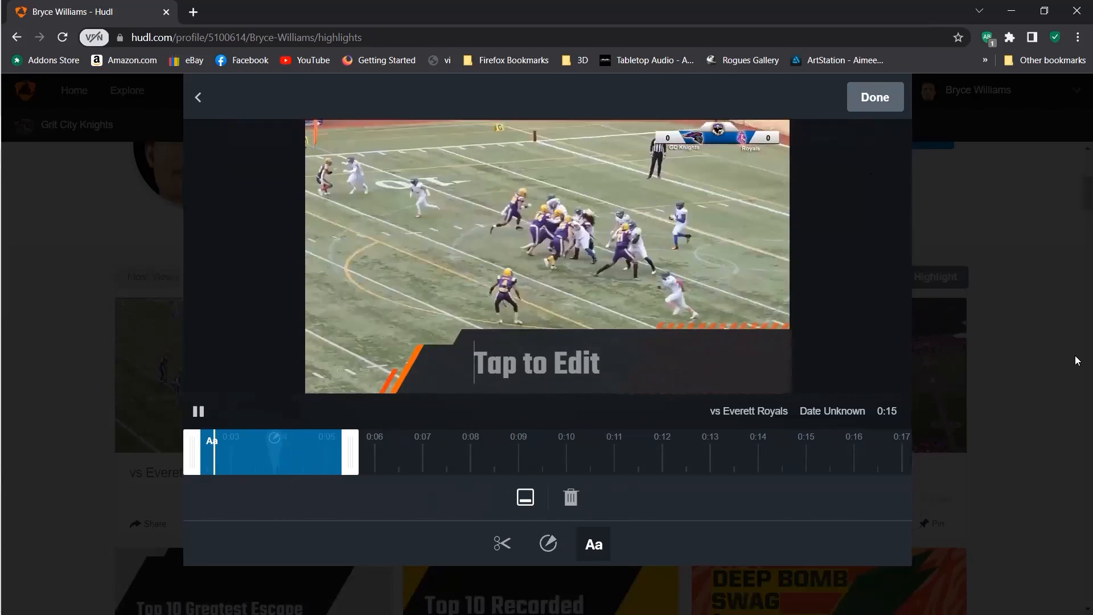
{"action": "type", "text": "87"}
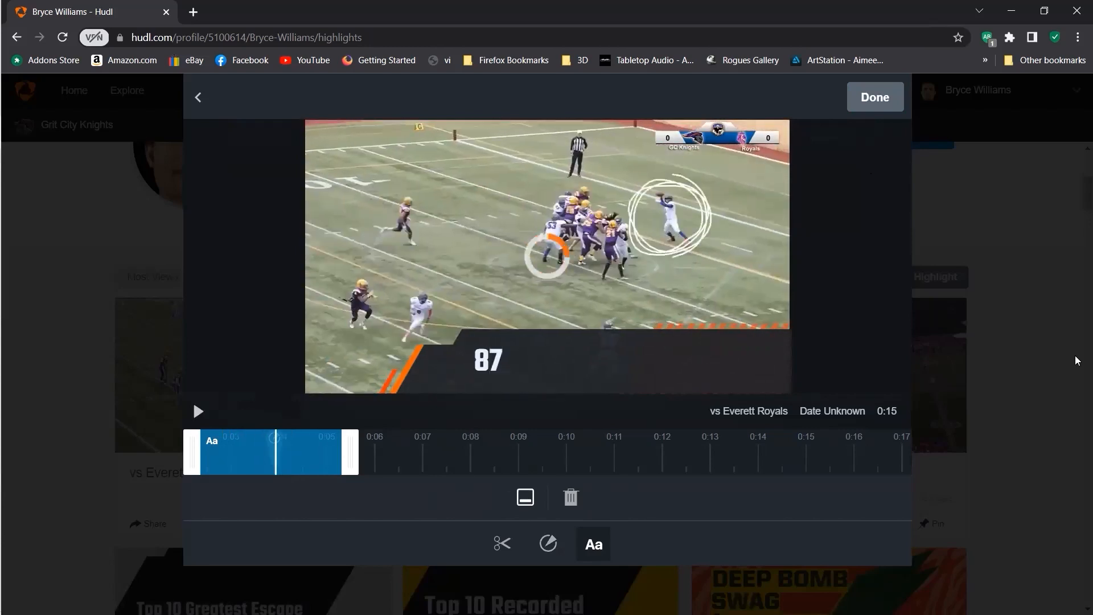
{"action": "type", "text": "-"}
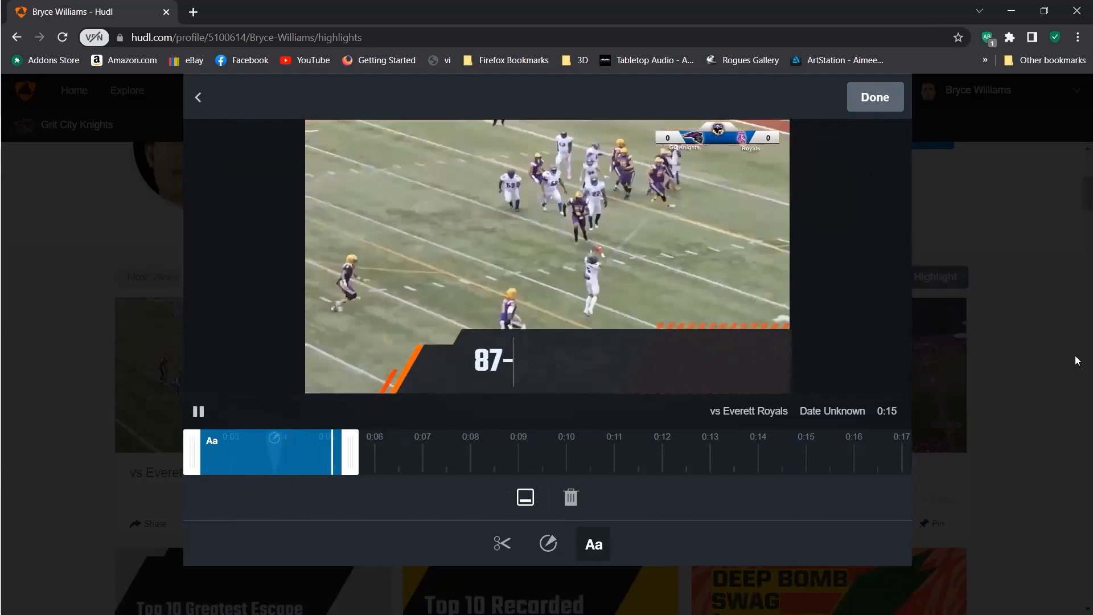
{"action": "type", "text": "T"}
{"action": "key", "text": "BackSpace"}
{"action": "key", "text": "BackSpace"}
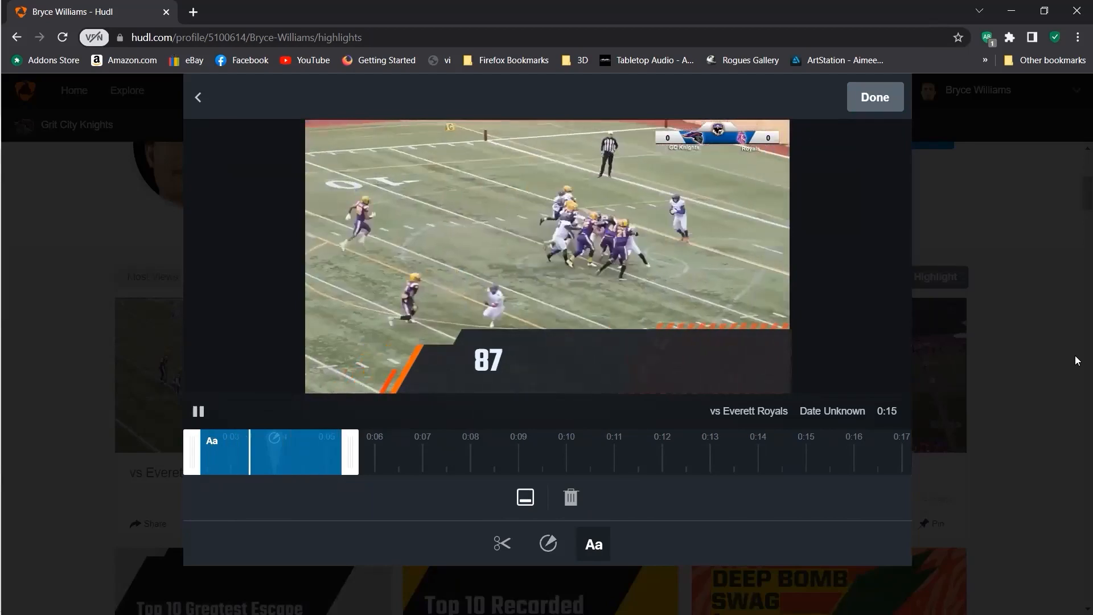
{"action": "type", "text": "yd T"}
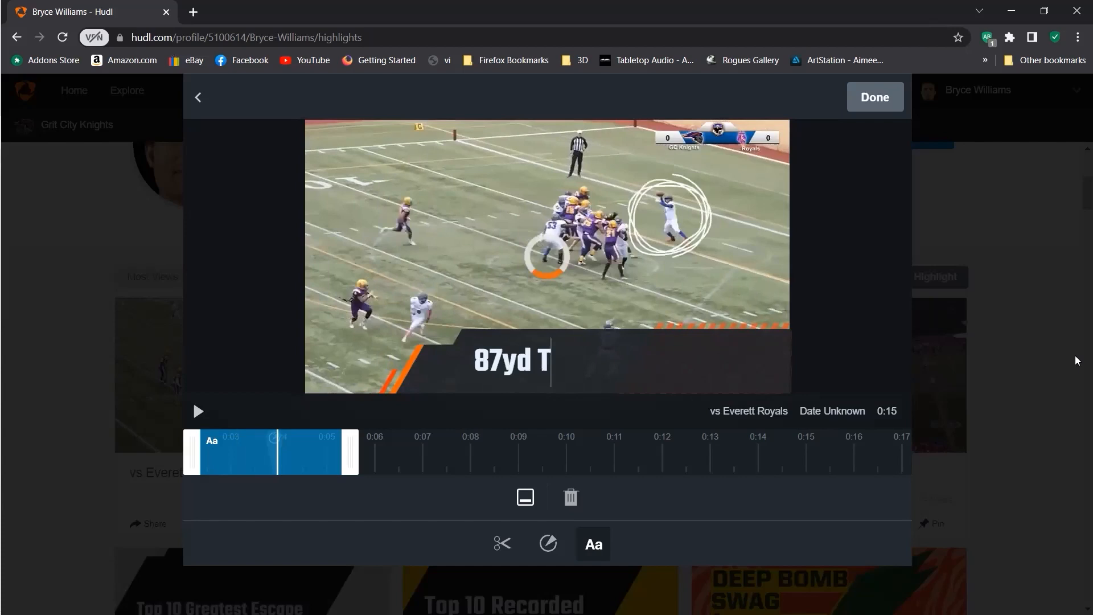
{"action": "type", "text": "D Pass"}
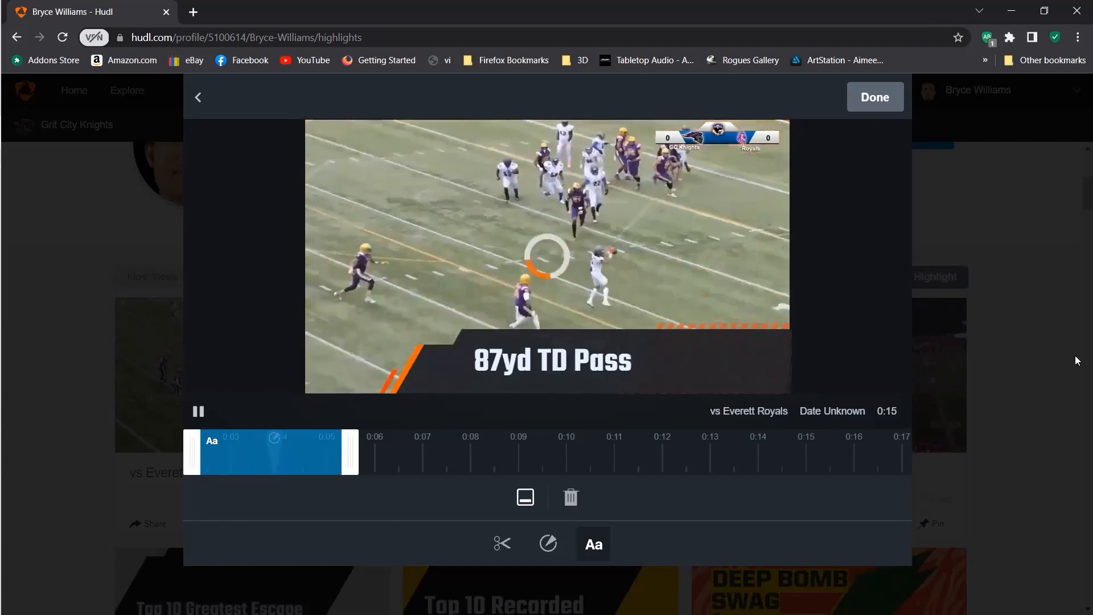
Step: Change the clip's text overlay to "87yd TD completion"
{"action": "key", "text": "BackSpace"}
{"action": "key", "text": "BackSpace"}
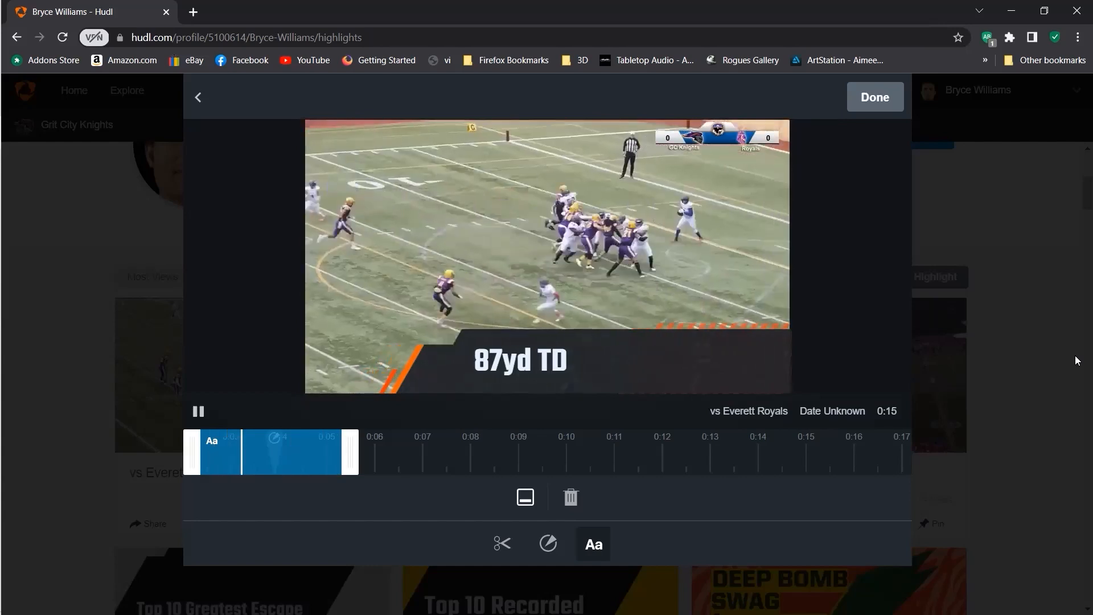
{"action": "key", "text": "BackSpace"}
{"action": "key", "text": "BackSpace"}
{"action": "type", "text": "co"}
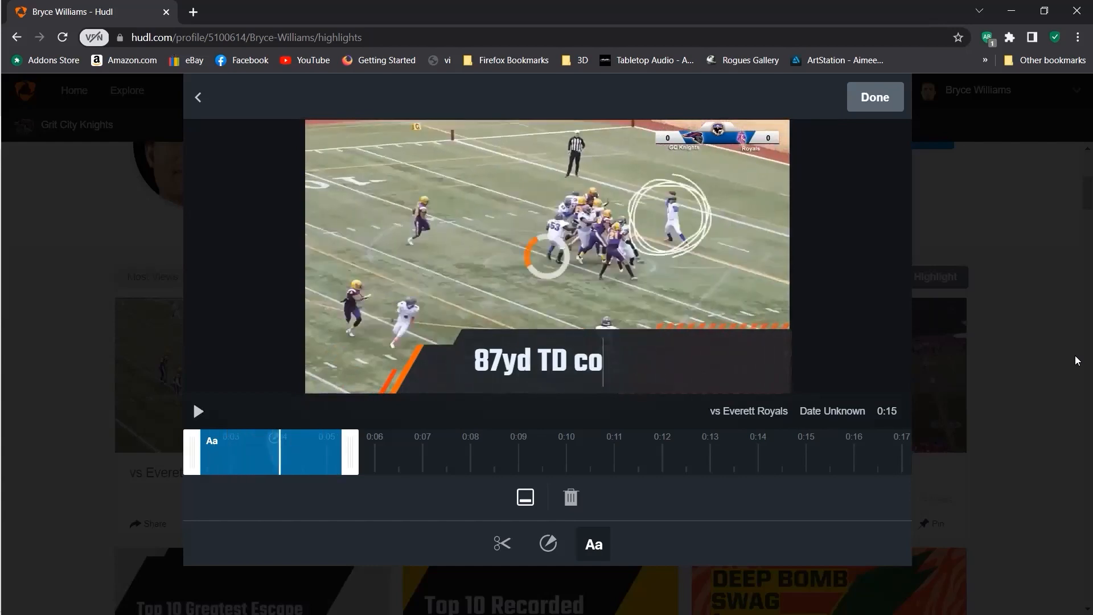
{"action": "type", "text": "mple"}
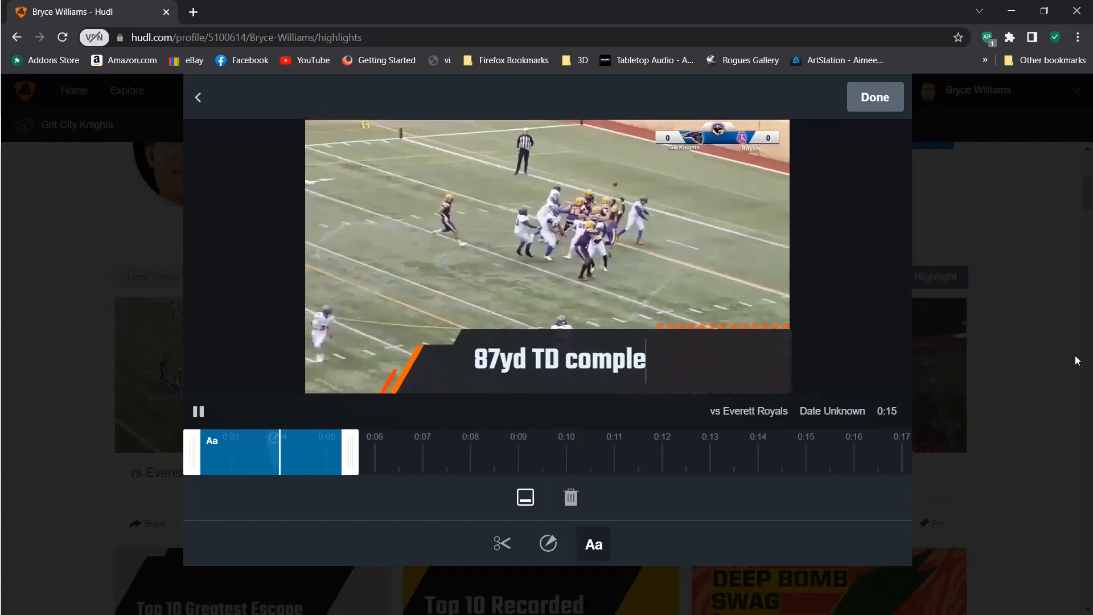
{"action": "type", "text": "tion"}
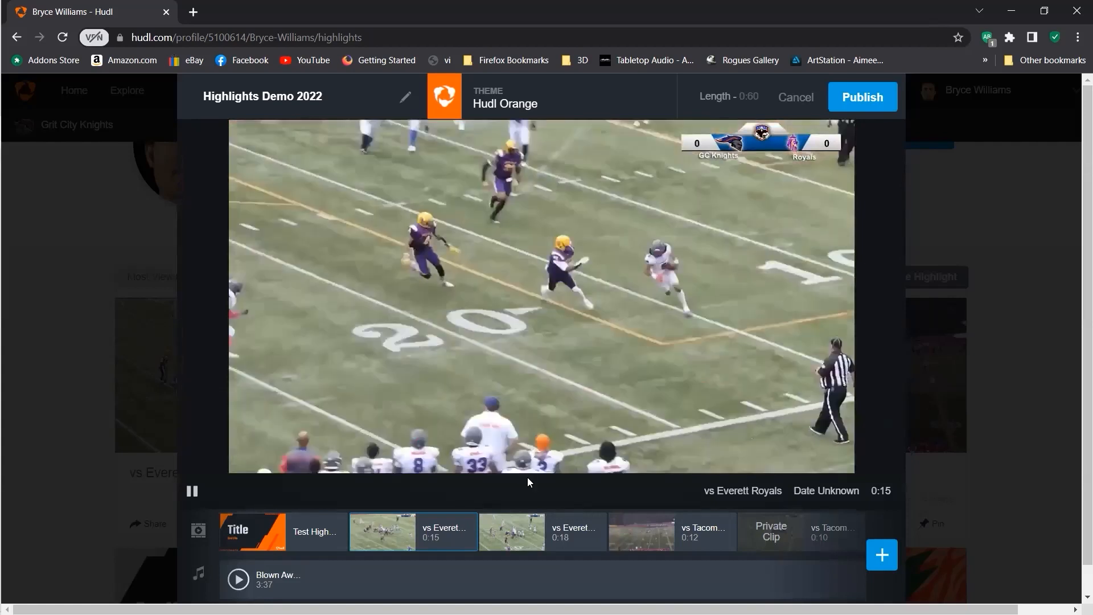
Step: Play the 0:18 Everett Royals clip, place the 0:12 Tacoma Sabers clip ahead of it in the reel, and play the moved clip
{"action": "mouse_move", "coordinate": [525, 536]}
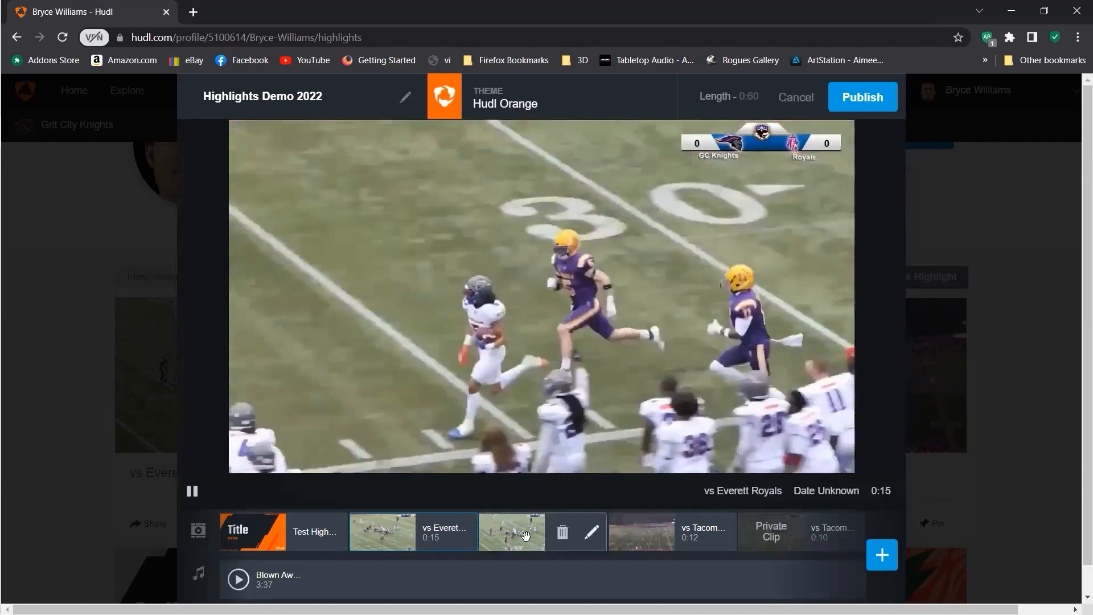
{"action": "left_click", "coordinate": [526, 535]}
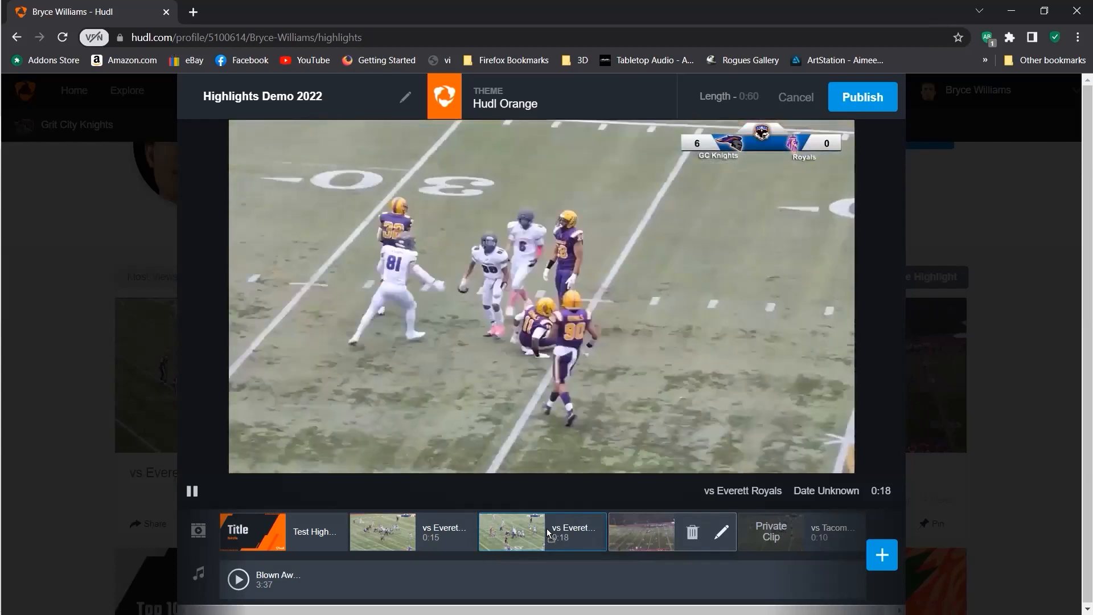
{"action": "left_click_drag", "start_coordinate": [528, 534], "coordinate": [506, 536]}
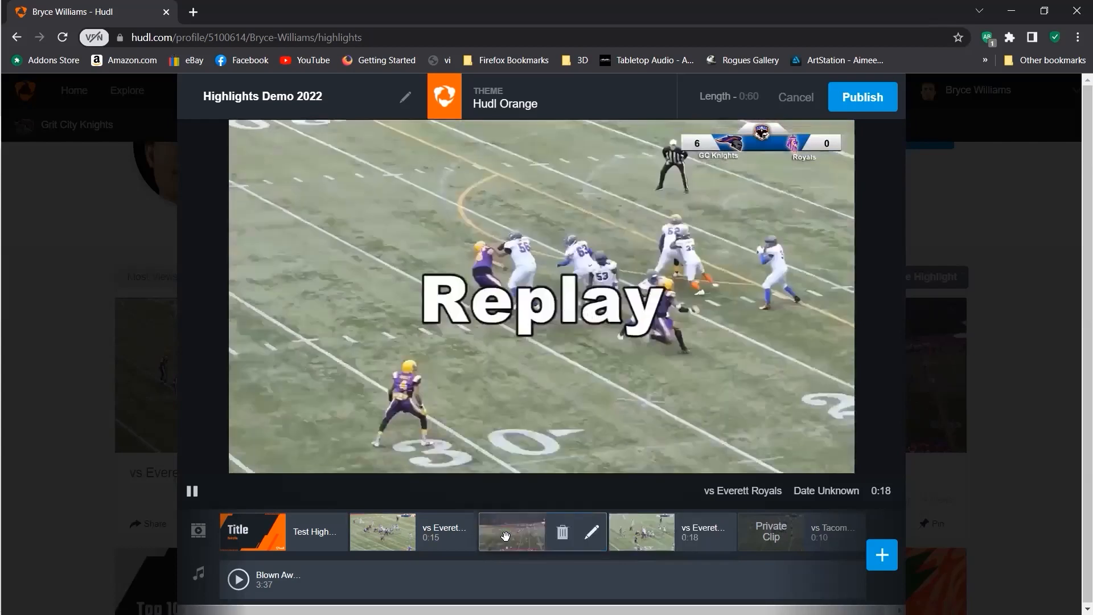
{"action": "left_click", "coordinate": [505, 535]}
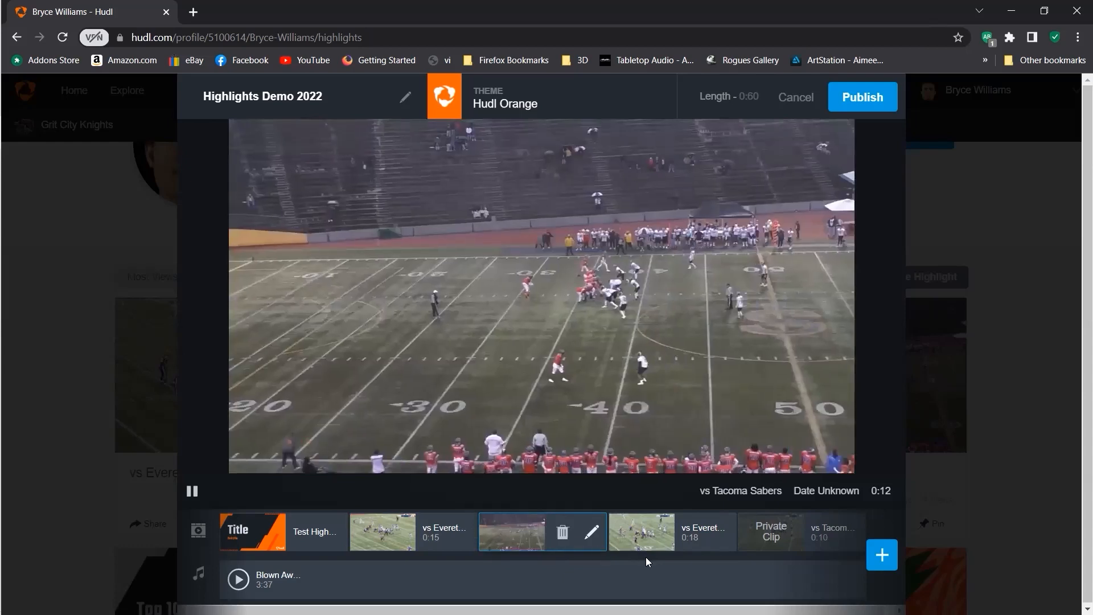
{"action": "mouse_move", "coordinate": [649, 542]}
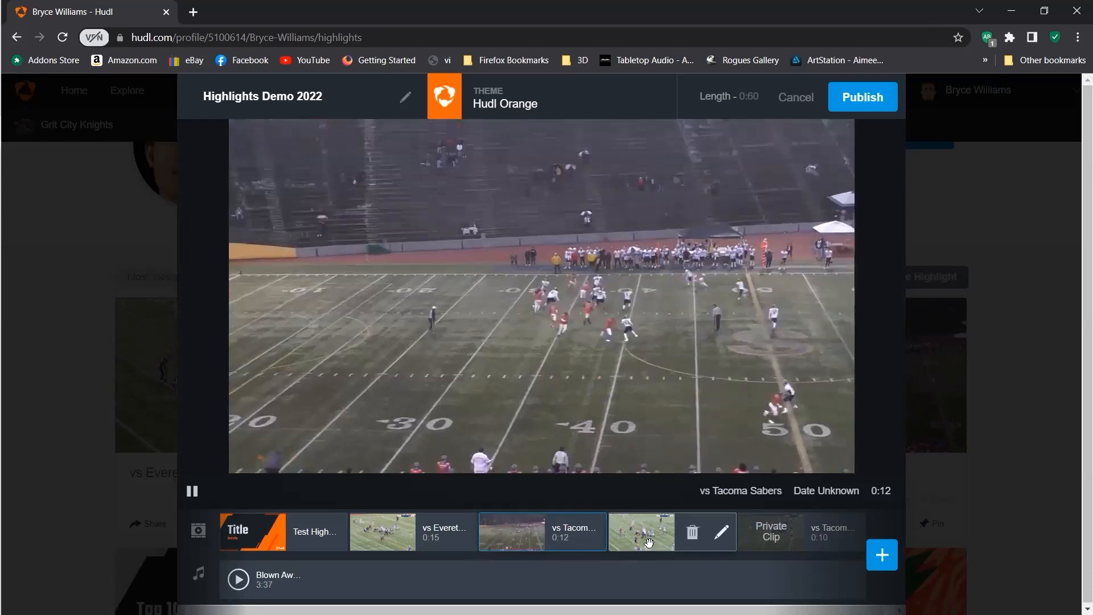
Step: Open the 0:18 Everett Royals clip for editing and play the footage around its player spotlight
{"action": "left_click", "coordinate": [720, 537]}
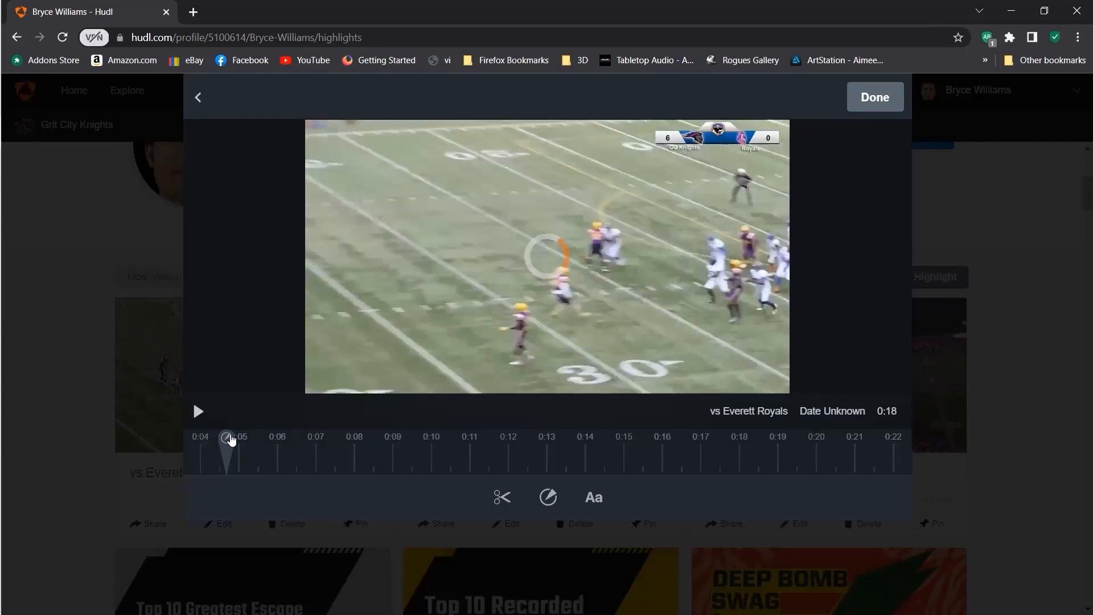
{"action": "left_click", "coordinate": [198, 412]}
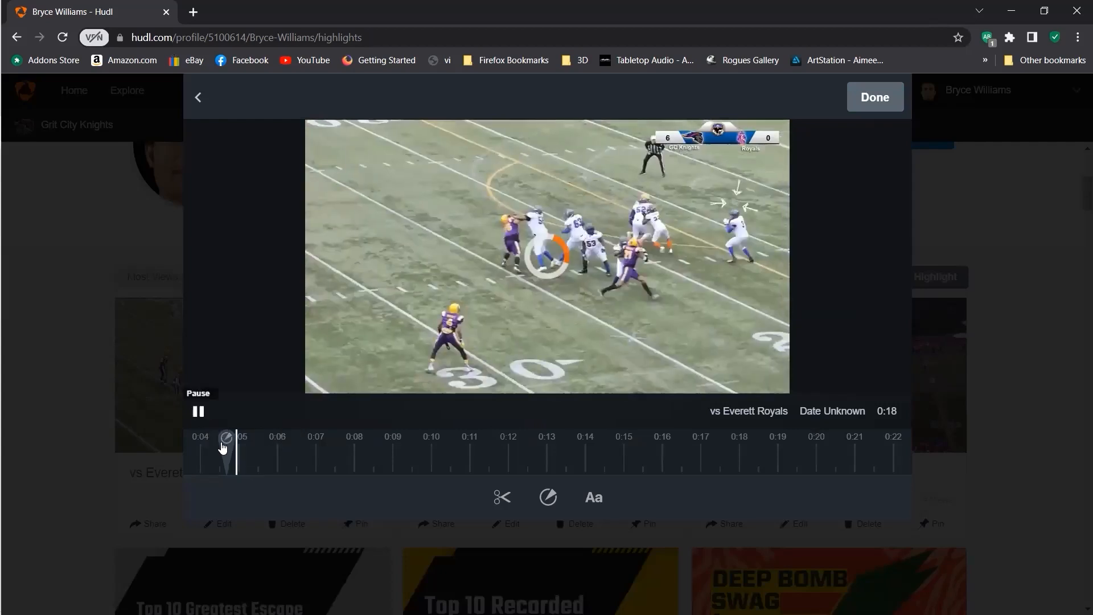
{"action": "left_click", "coordinate": [198, 414]}
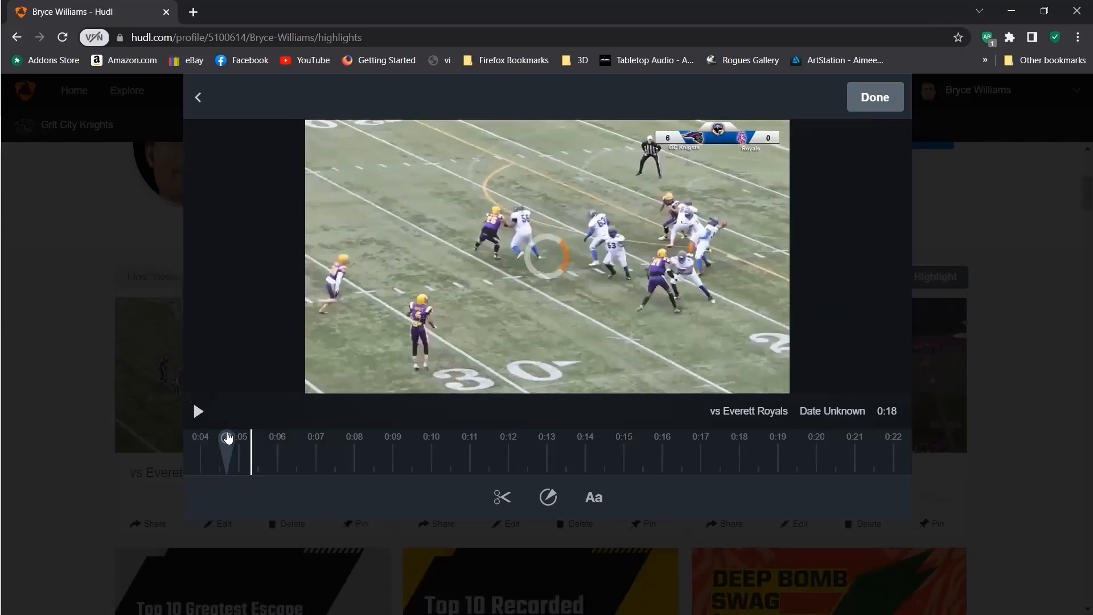
Step: Enlarge the converging-arrows spotlight in the 0:18 Everett Royals clip, reposition it around the player, and finish editing the clip
{"action": "left_click", "coordinate": [228, 438]}
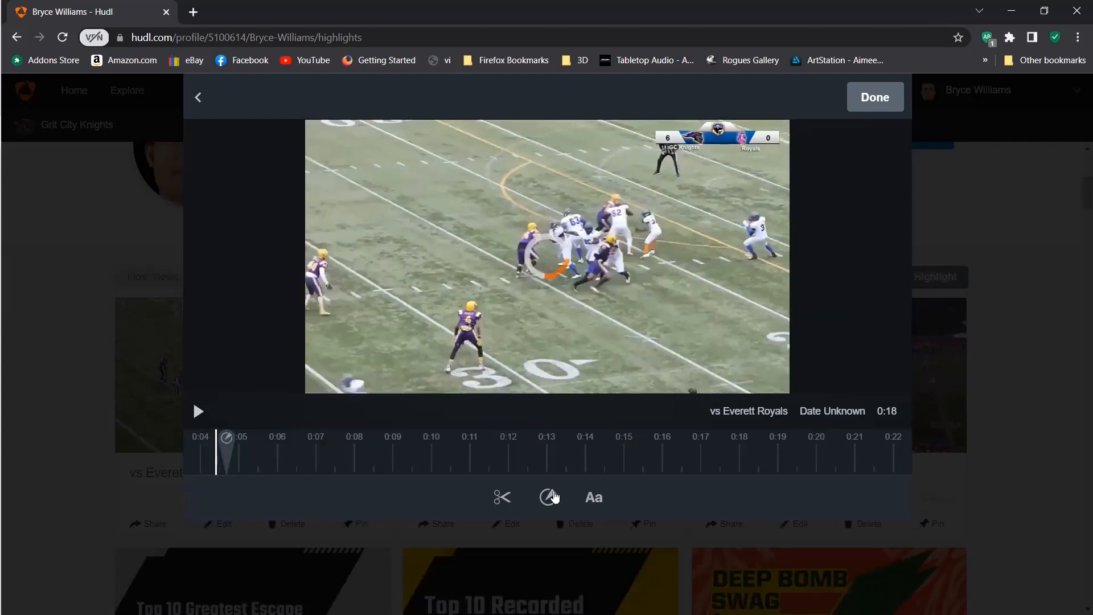
{"action": "left_click", "coordinate": [749, 204]}
{"action": "left_click", "coordinate": [741, 198]}
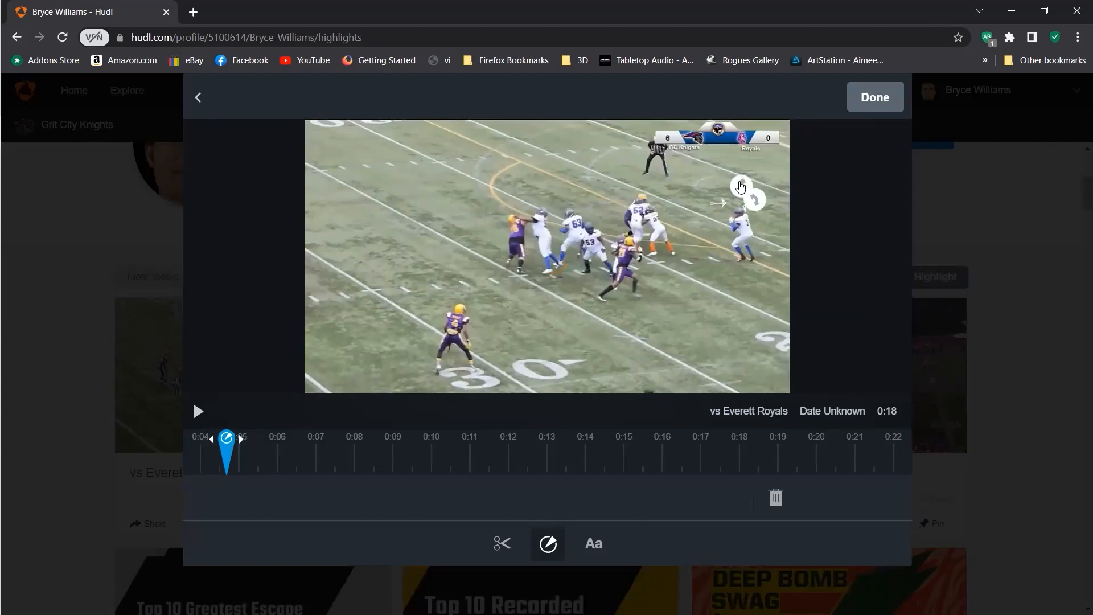
{"action": "left_click", "coordinate": [738, 222]}
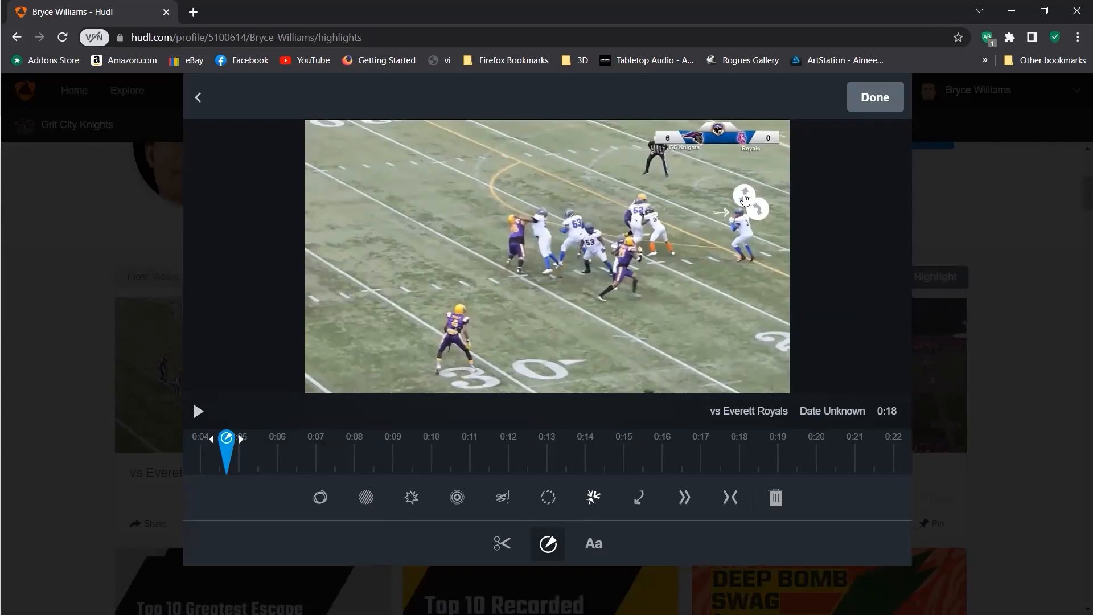
{"action": "left_click_drag", "start_coordinate": [744, 199], "coordinate": [747, 190]}
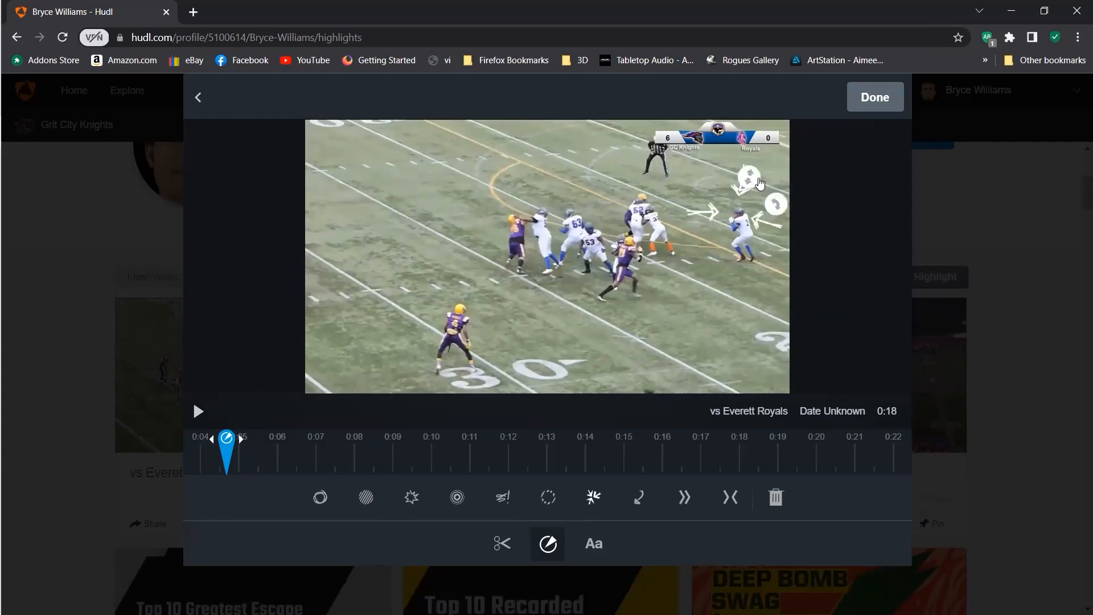
{"action": "left_click_drag", "start_coordinate": [741, 194], "coordinate": [741, 200]}
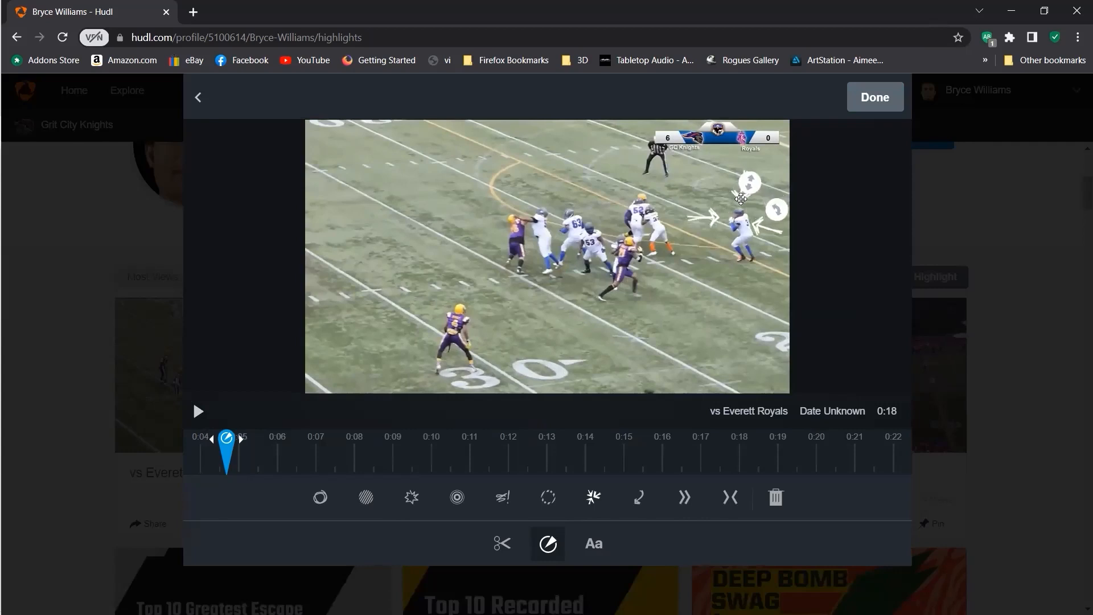
{"action": "left_click", "coordinate": [869, 98]}
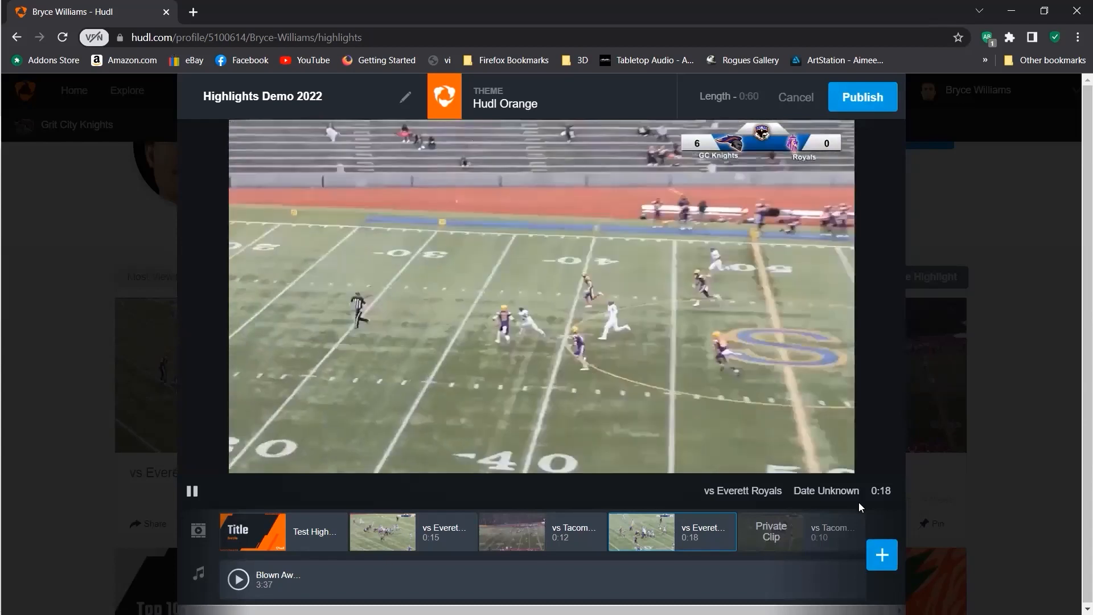
Step: Open the private 0:10 Tacoma Sabers clip for editing and add a striped-circle player spotlight at its start
{"action": "mouse_move", "coordinate": [795, 519]}
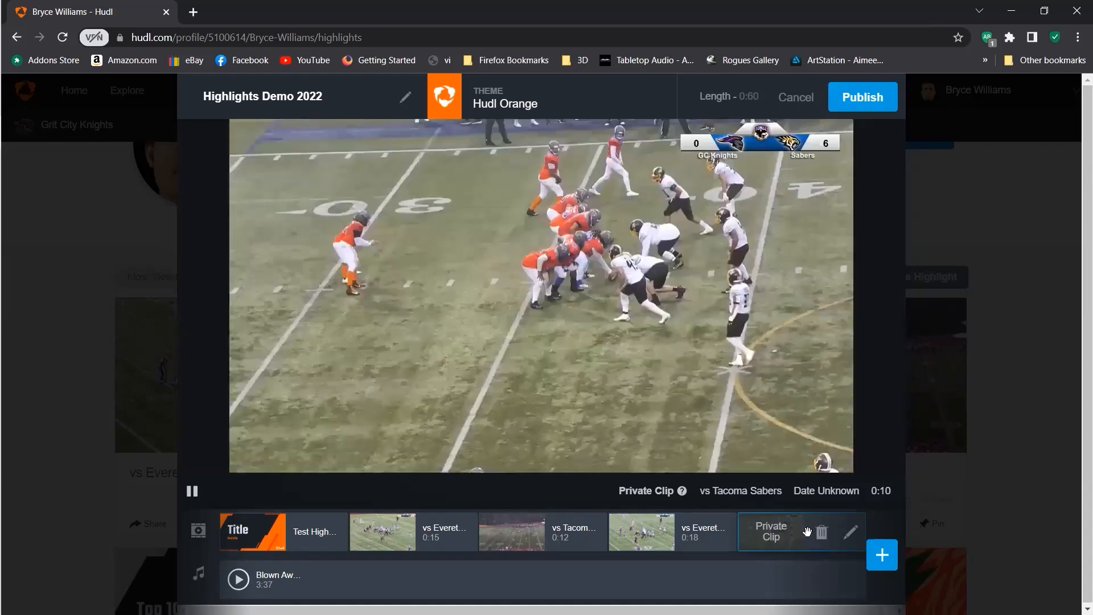
{"action": "left_click", "coordinate": [851, 536]}
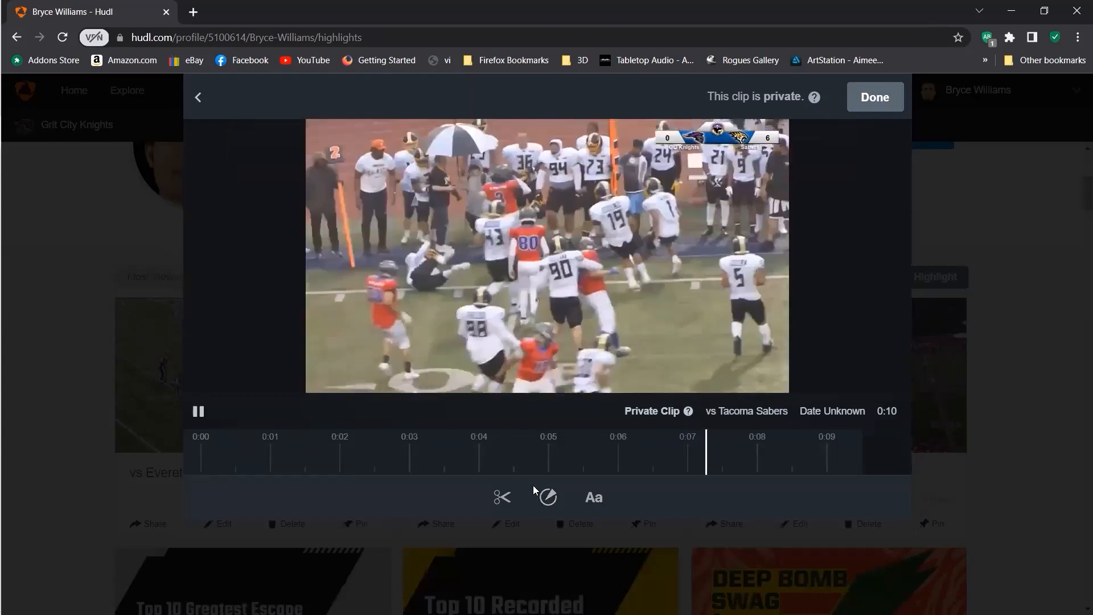
{"action": "left_click", "coordinate": [542, 499]}
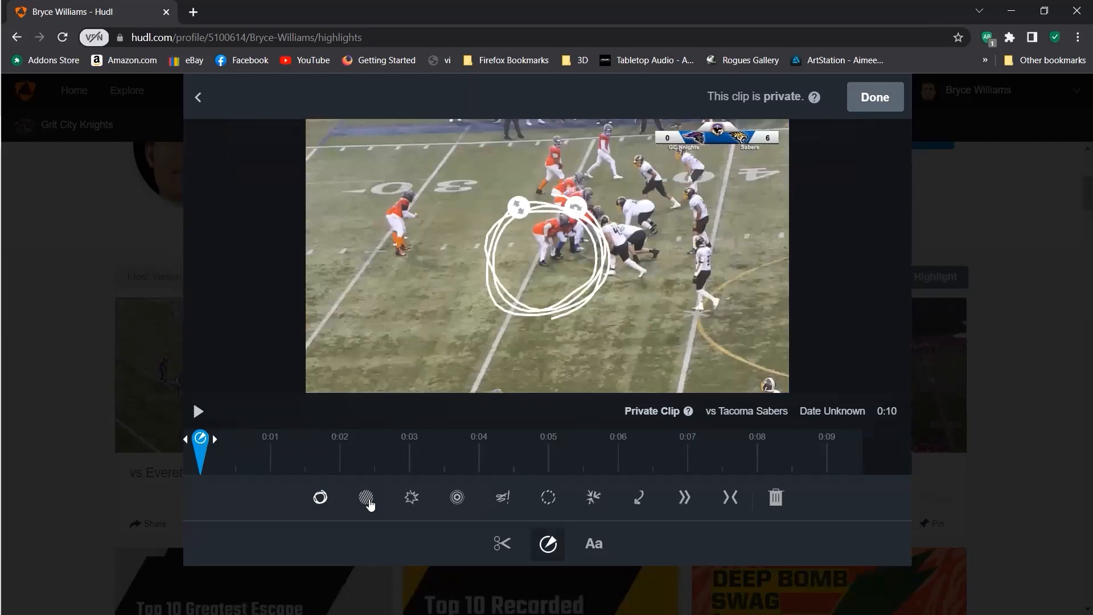
{"action": "left_click", "coordinate": [418, 508]}
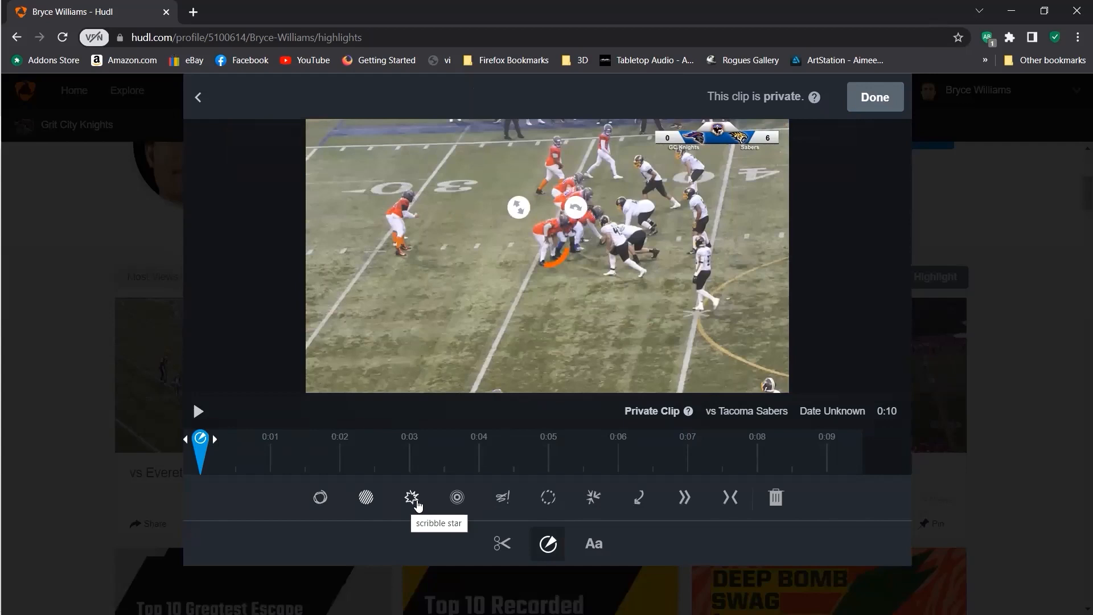
{"action": "left_click", "coordinate": [449, 500]}
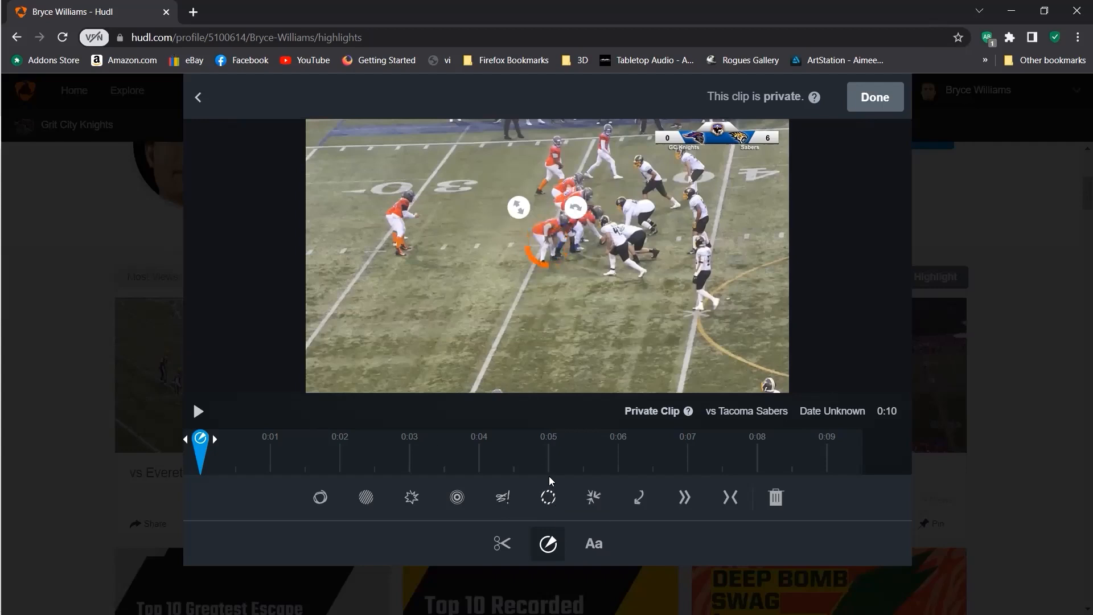
{"action": "left_click", "coordinate": [548, 497]}
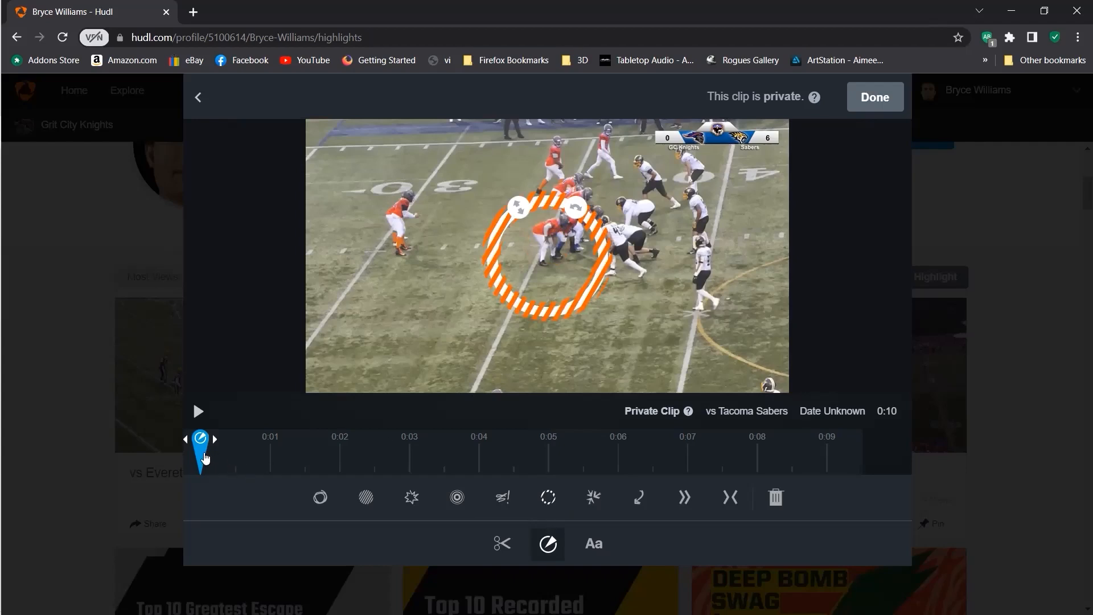
Step: Place the private clip's spotlight at about 0:06 and change its style to the handwritten "watch this!" graphic
{"action": "mouse_move", "coordinate": [299, 454]}
{"action": "left_mouse_down"}
{"action": "mouse_move", "coordinate": [427, 439]}
{"action": "mouse_move", "coordinate": [554, 454]}
{"action": "left_mouse_up"}
{"action": "mouse_move", "coordinate": [634, 437]}
{"action": "left_mouse_down"}
{"action": "mouse_move", "coordinate": [656, 434]}
{"action": "mouse_move", "coordinate": [642, 437]}
{"action": "left_mouse_up"}
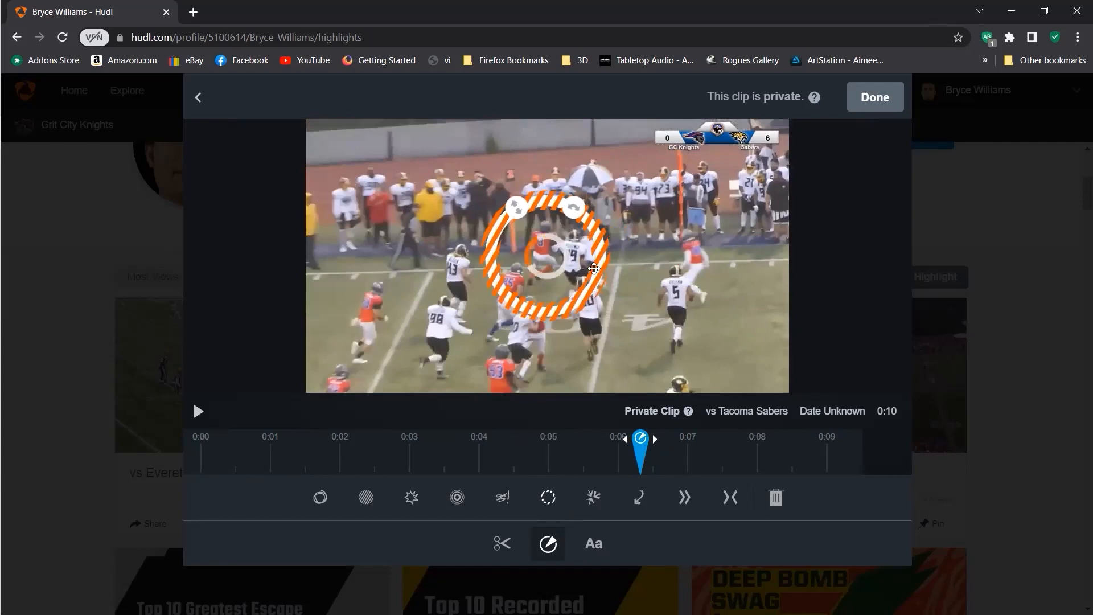
{"action": "left_click", "coordinate": [494, 492]}
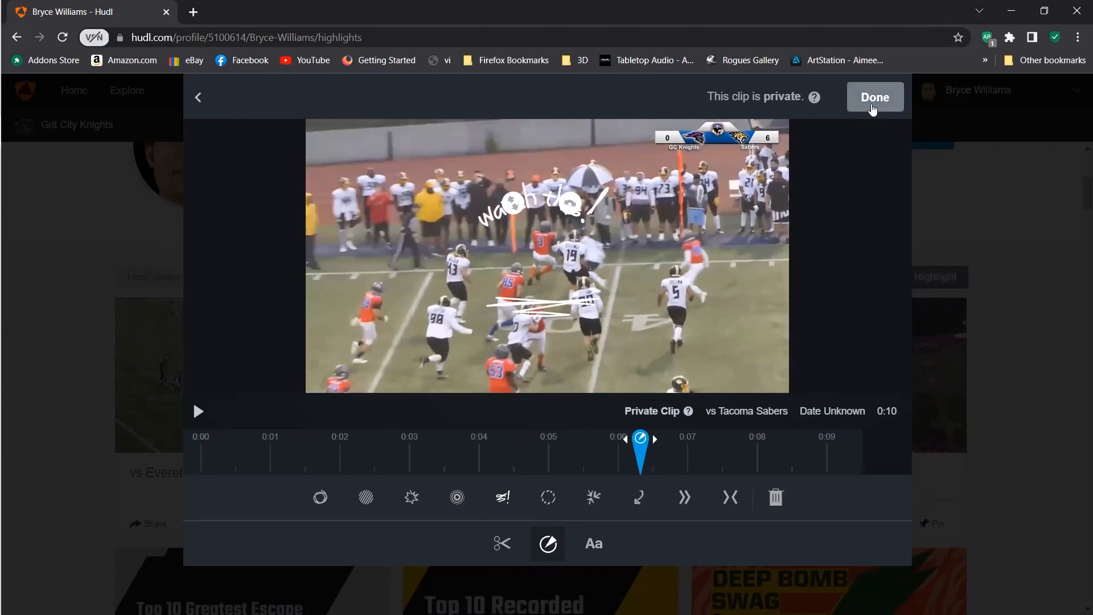
Step: Trim the start of the private Tacoma Sabers clip to just past 0:03 and finish editing it
{"action": "left_click", "coordinate": [504, 542]}
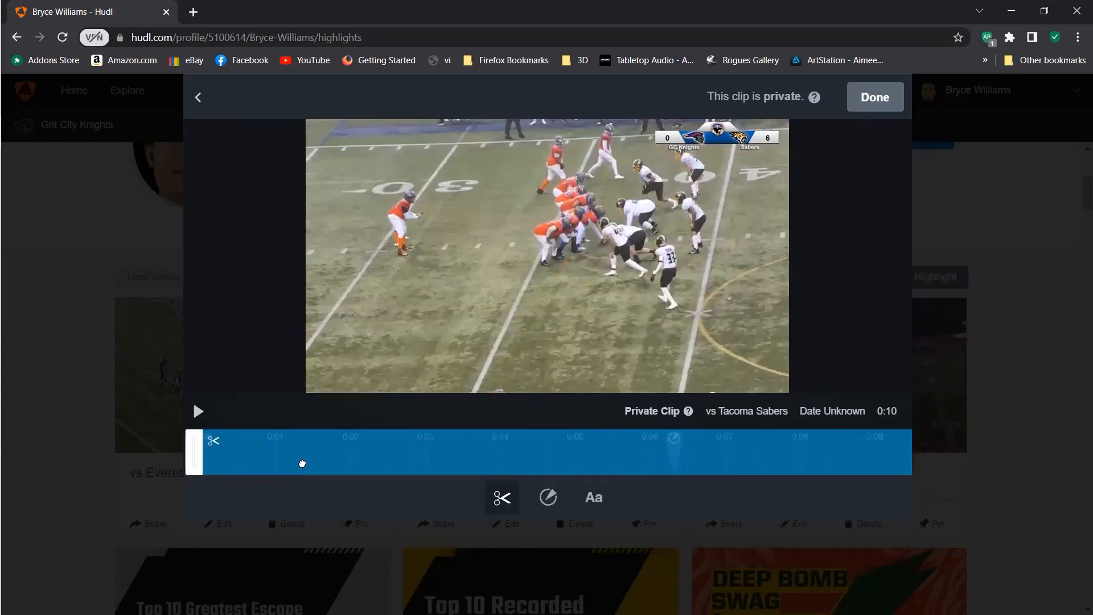
{"action": "left_click_drag", "start_coordinate": [301, 462], "coordinate": [353, 458]}
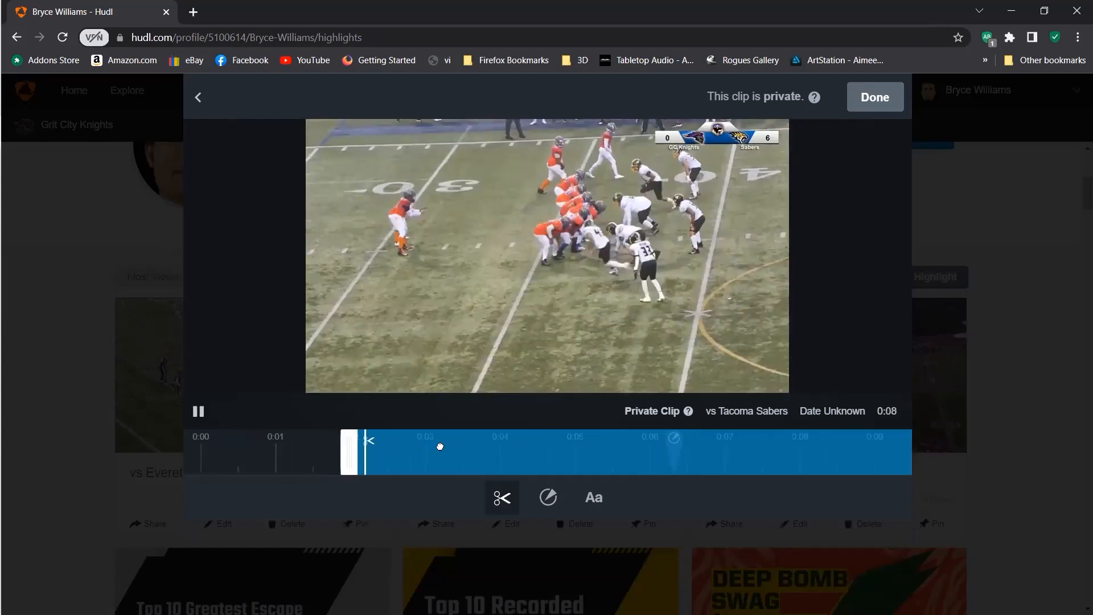
{"action": "left_click", "coordinate": [439, 446]}
{"action": "left_click", "coordinate": [439, 445]}
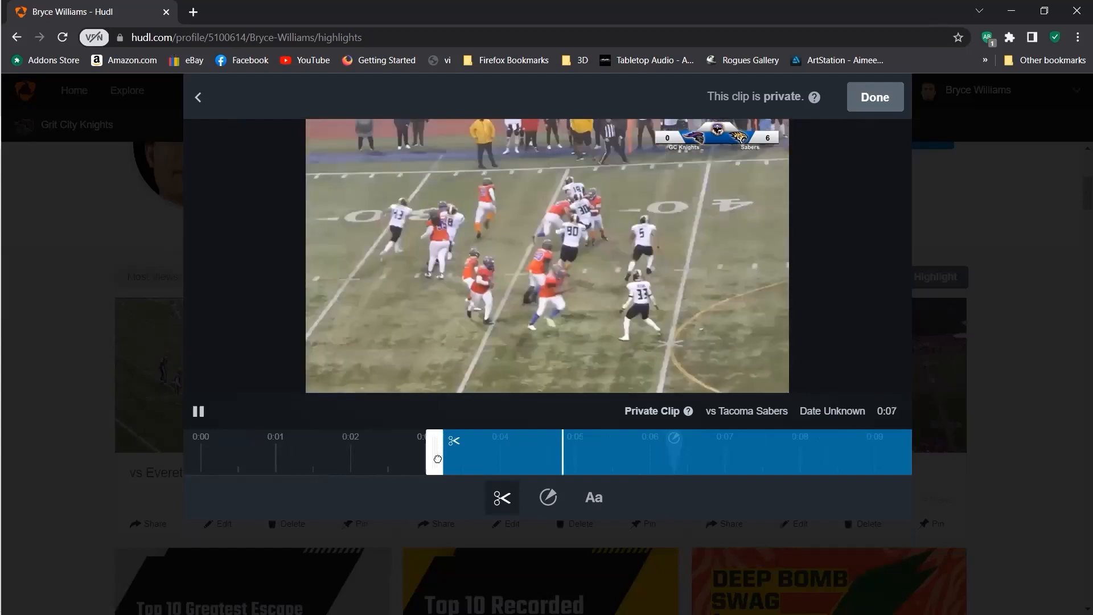
{"action": "left_click", "coordinate": [455, 462]}
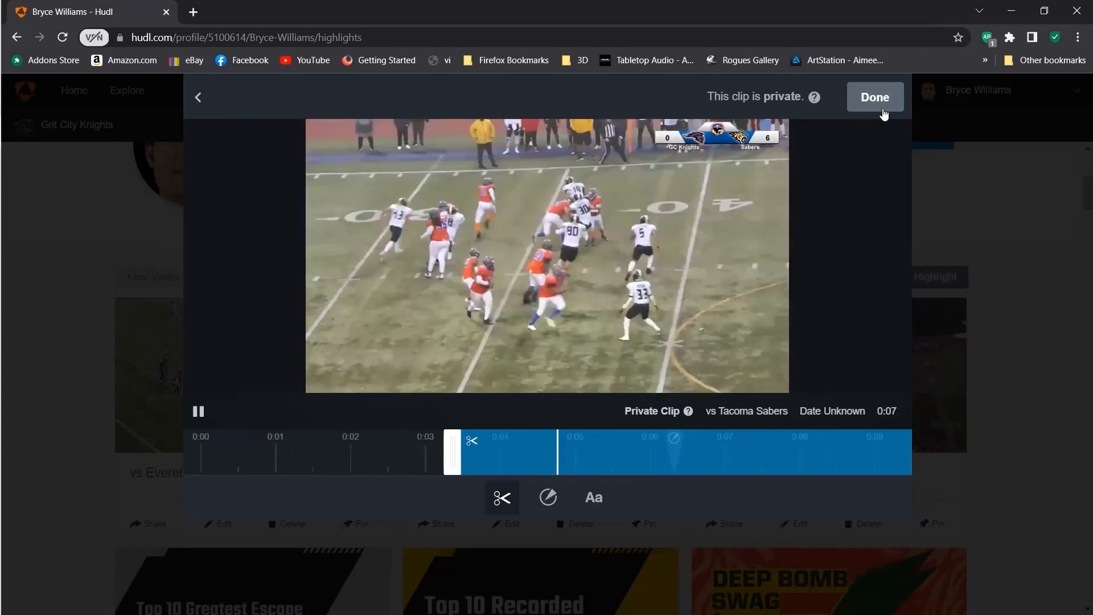
{"action": "left_click", "coordinate": [877, 106]}
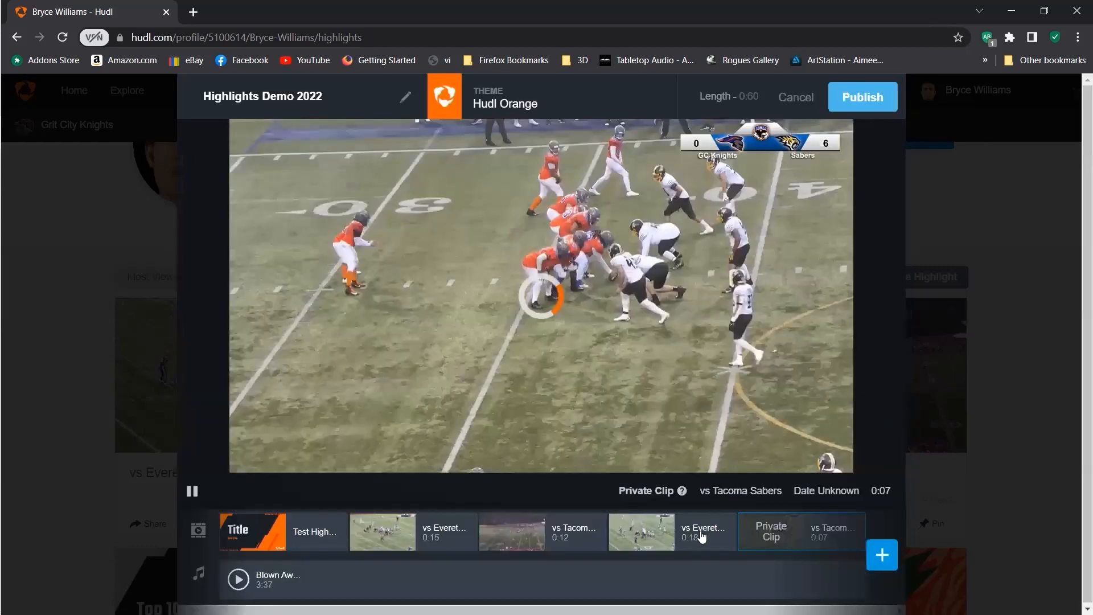
Step: Review the 0:18 Everett Royals clip in the reel, and delete the 0:12 Tacoma Sabers clip
{"action": "left_click", "coordinate": [646, 527]}
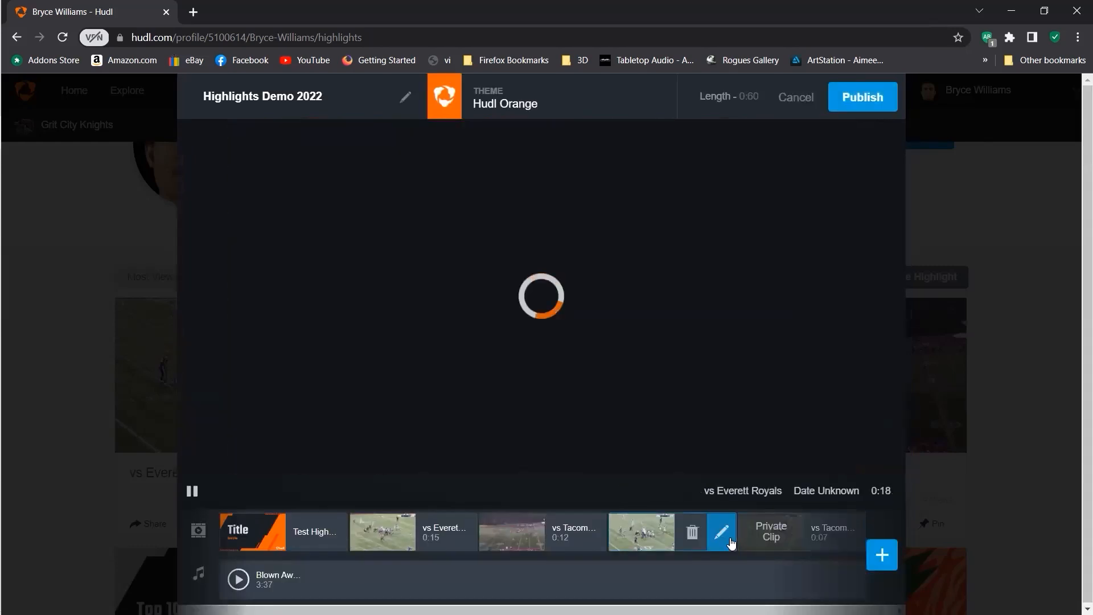
{"action": "left_click", "coordinate": [722, 533]}
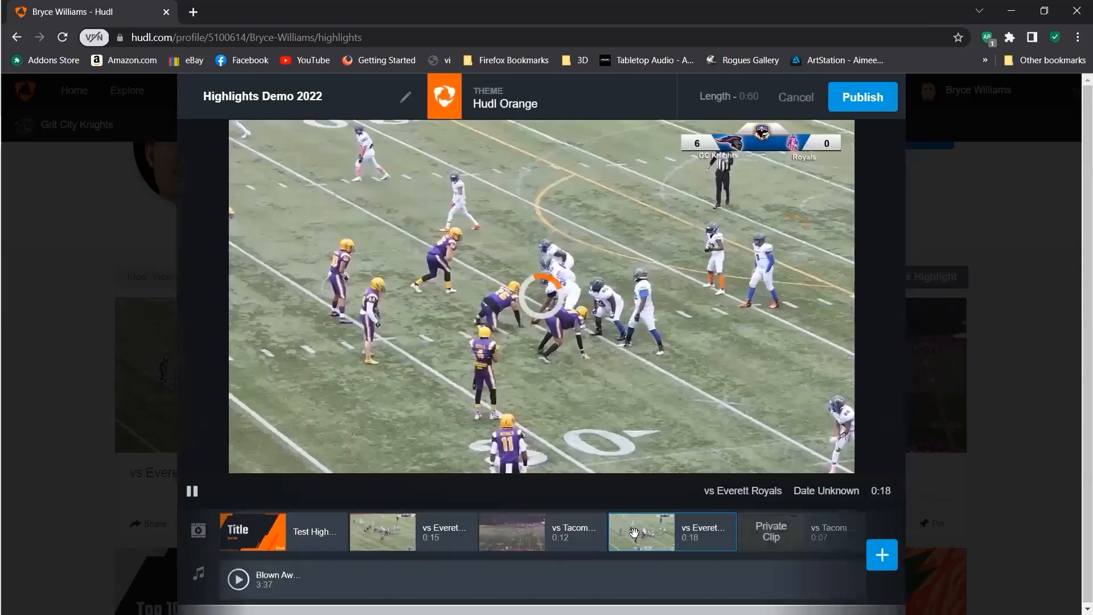
{"action": "left_click", "coordinate": [587, 543]}
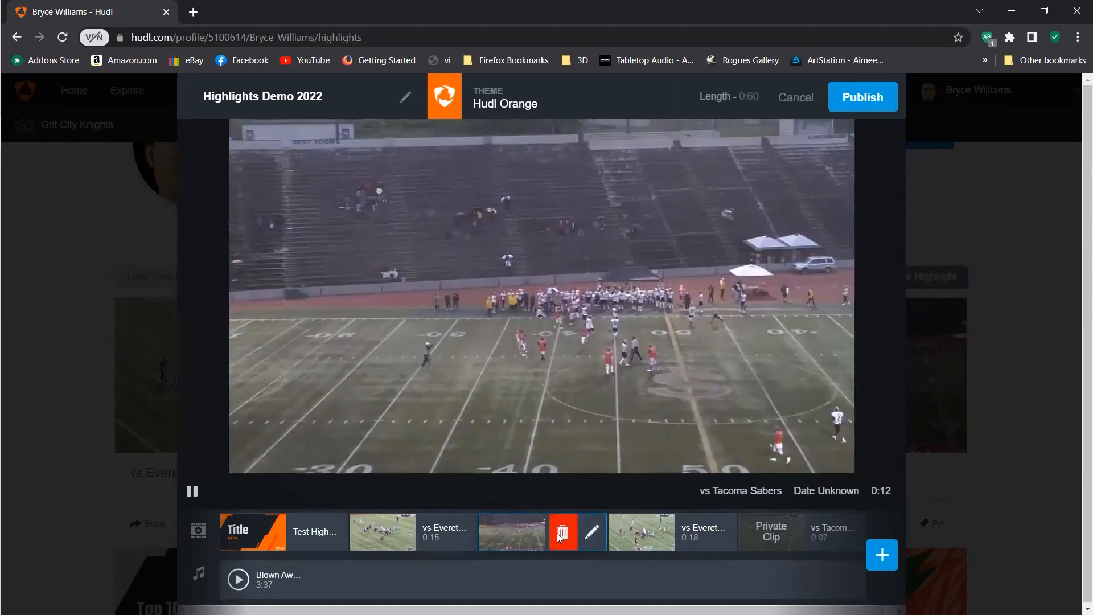
{"action": "left_click", "coordinate": [561, 534]}
{"action": "left_click", "coordinate": [628, 377]}
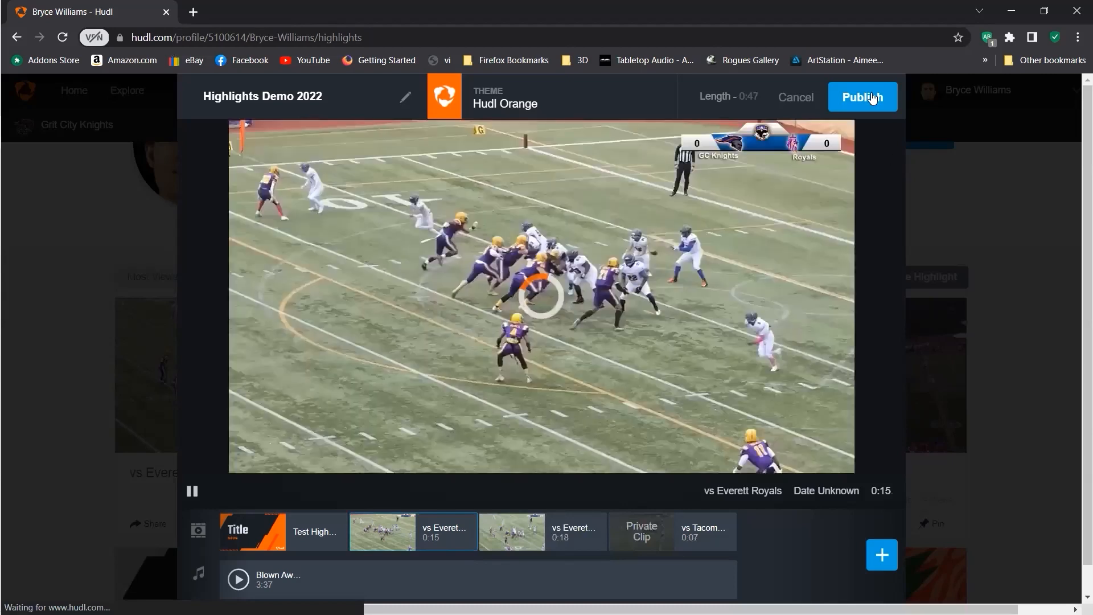
Step: Publish the Highlights Demo 2022 reel and return to the profile's highlights
{"action": "left_click", "coordinate": [873, 99]}
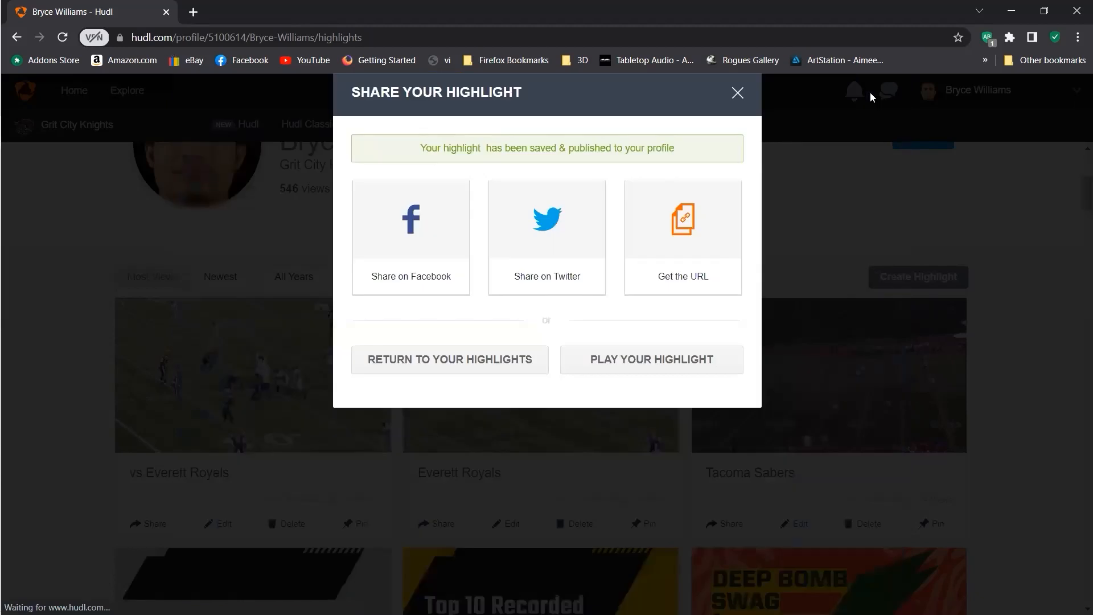
{"action": "left_click", "coordinate": [485, 365]}
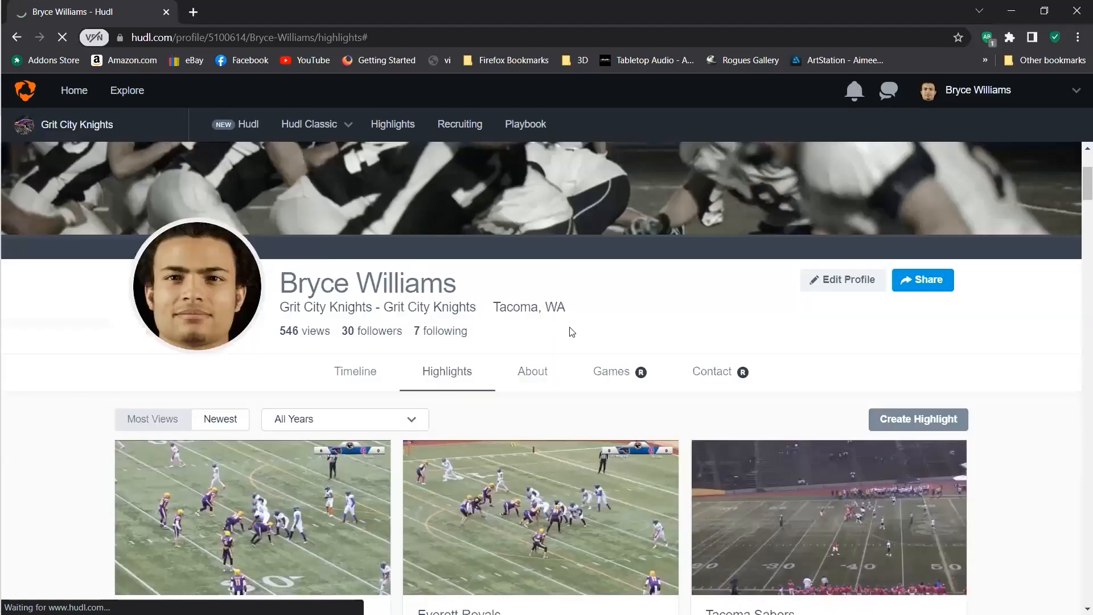
{"action": "scroll", "coordinate": [589, 324], "scroll_direction": "down", "scroll_amount": 2}
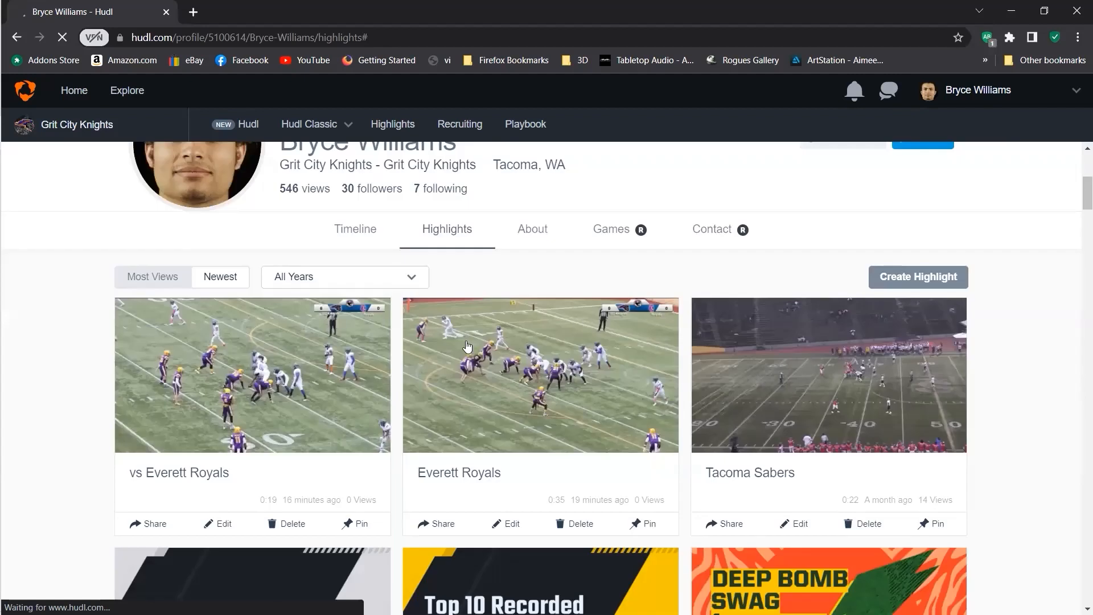
{"action": "scroll", "coordinate": [467, 345], "scroll_direction": "down", "scroll_amount": 3}
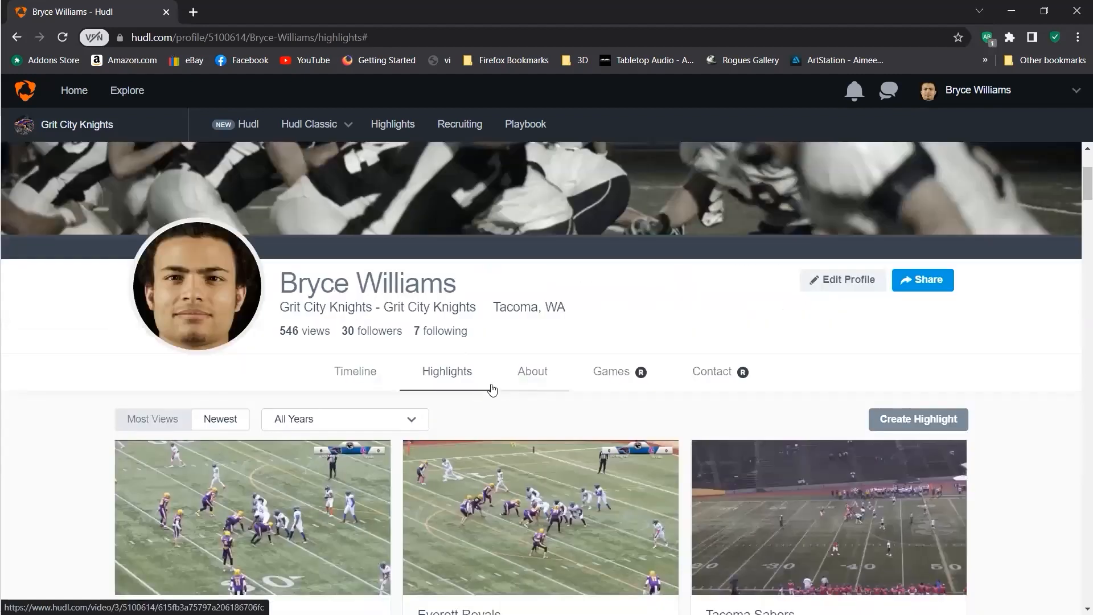
Step: Look through the profile's timeline for the newly published reel and go back to the highlights list
{"action": "left_click", "coordinate": [368, 374]}
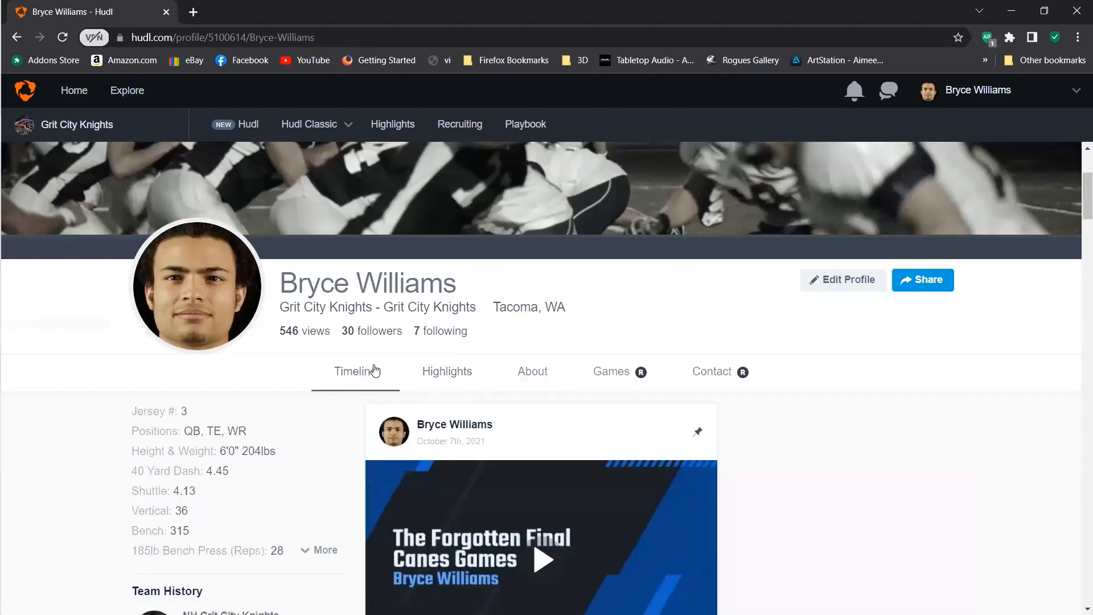
{"action": "scroll", "coordinate": [541, 393], "scroll_direction": "down", "scroll_amount": 8}
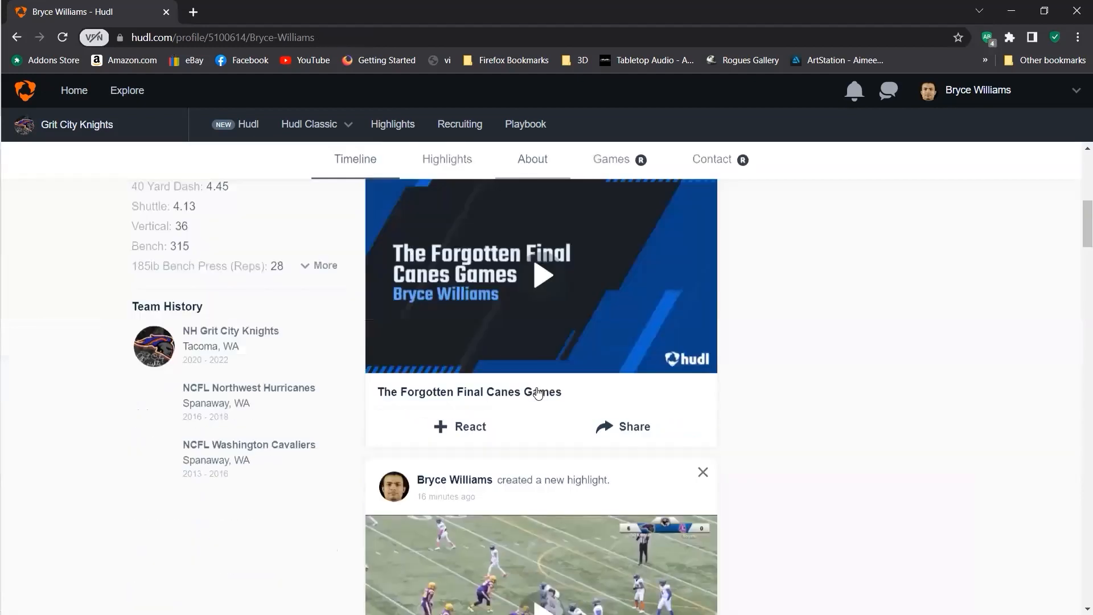
{"action": "scroll", "coordinate": [537, 393], "scroll_direction": "down", "scroll_amount": 8}
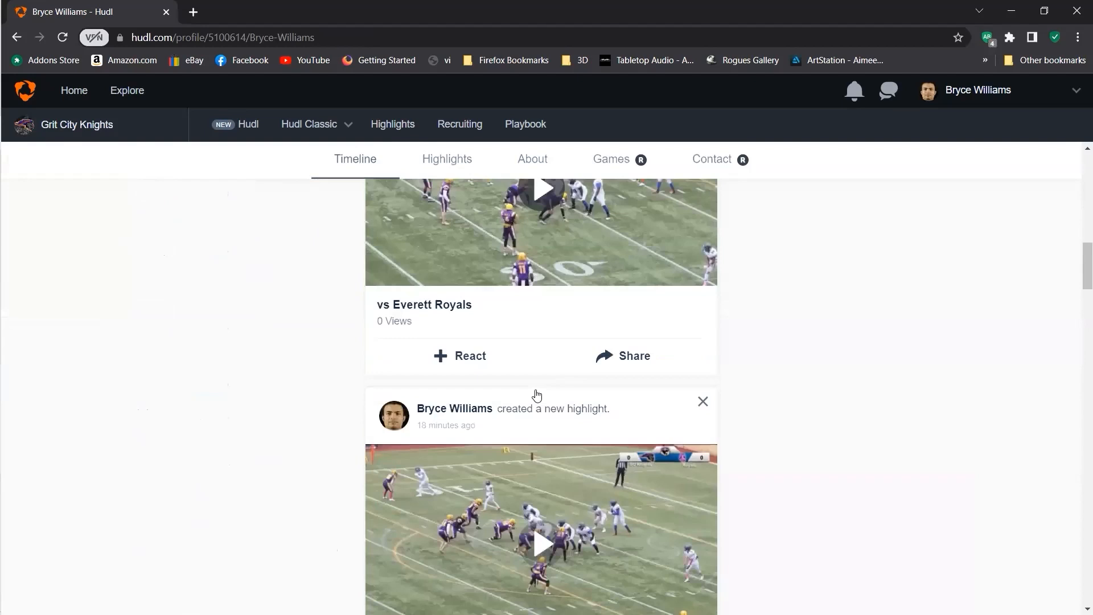
{"action": "scroll", "coordinate": [537, 394], "scroll_direction": "up", "scroll_amount": 15}
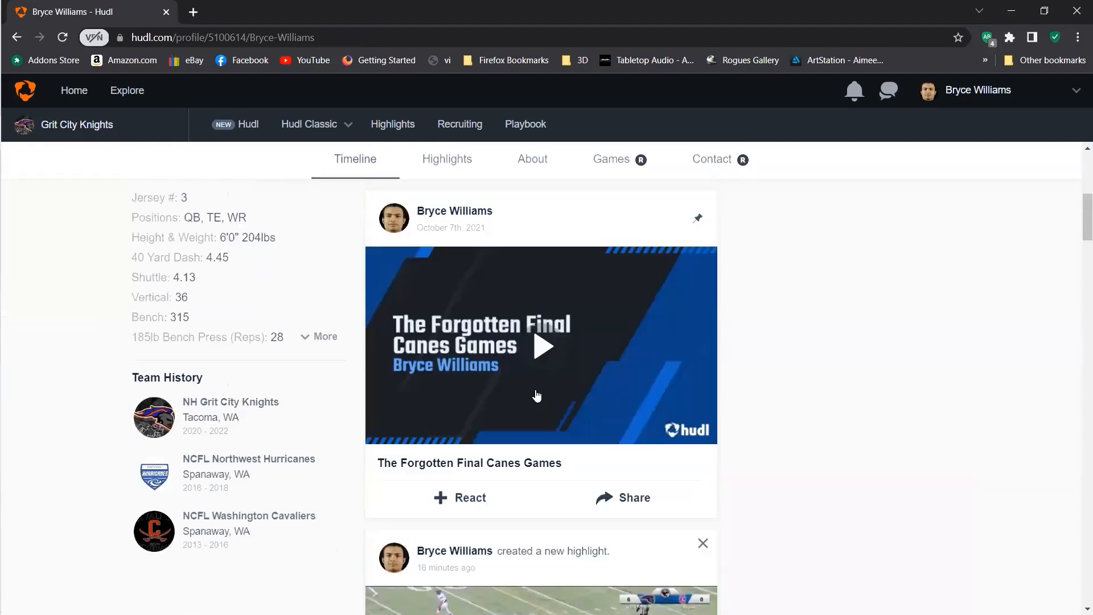
{"action": "left_click", "coordinate": [439, 372]}
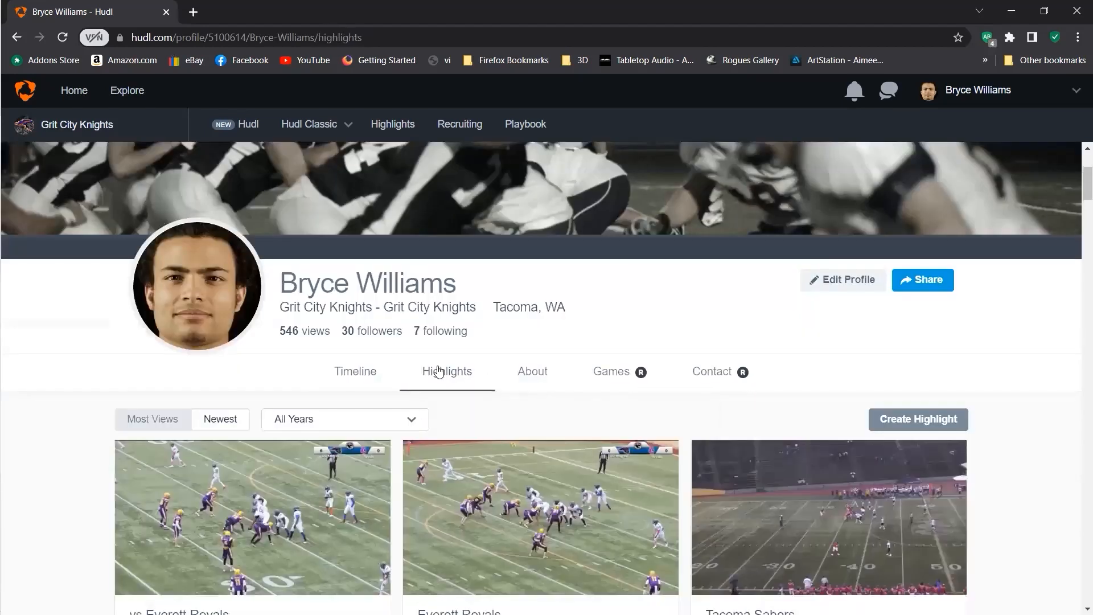
Step: Look through the profile's highlights for the newly published reel and reload the page to refresh the list
{"action": "scroll", "coordinate": [473, 367], "scroll_direction": "down", "scroll_amount": 1}
{"action": "scroll", "coordinate": [570, 353], "scroll_direction": "down", "scroll_amount": 2}
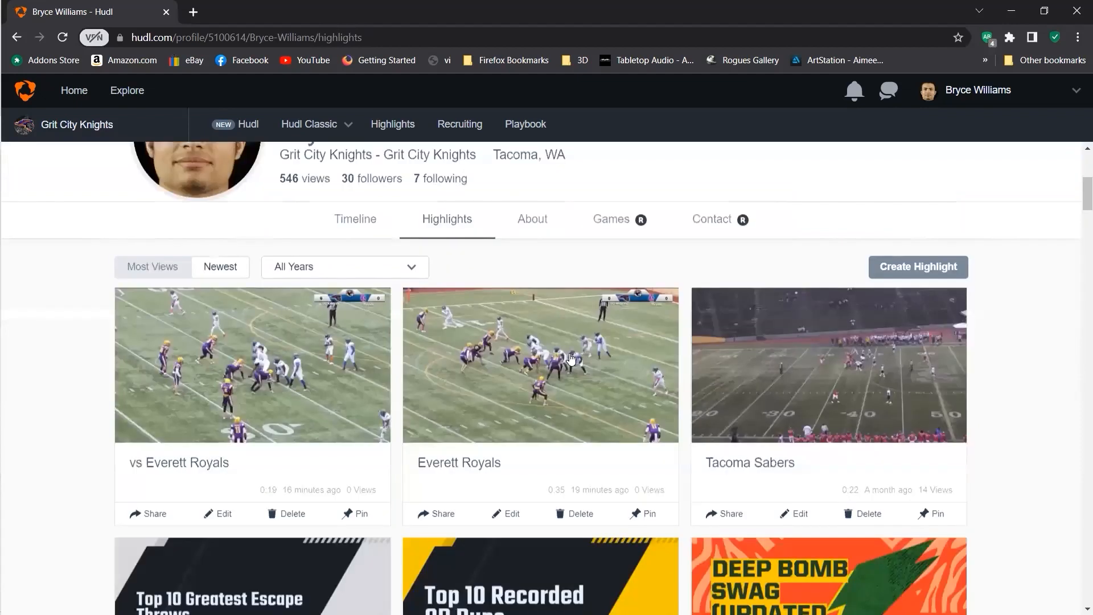
{"action": "scroll", "coordinate": [570, 353], "scroll_direction": "down", "scroll_amount": 5}
{"action": "scroll", "coordinate": [571, 359], "scroll_direction": "down", "scroll_amount": 1}
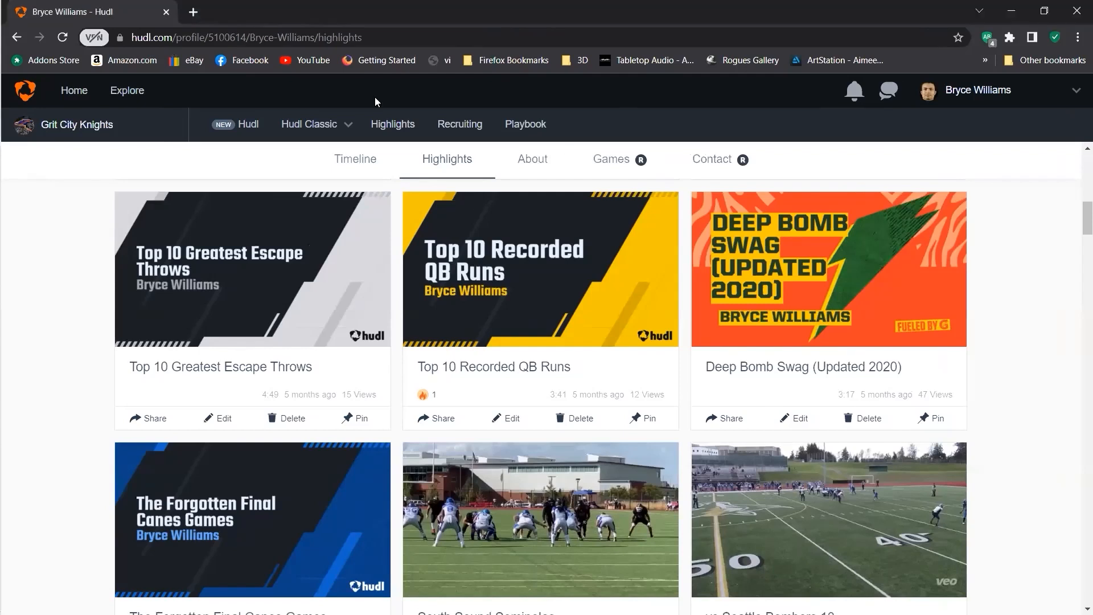
{"action": "left_click", "coordinate": [64, 47]}
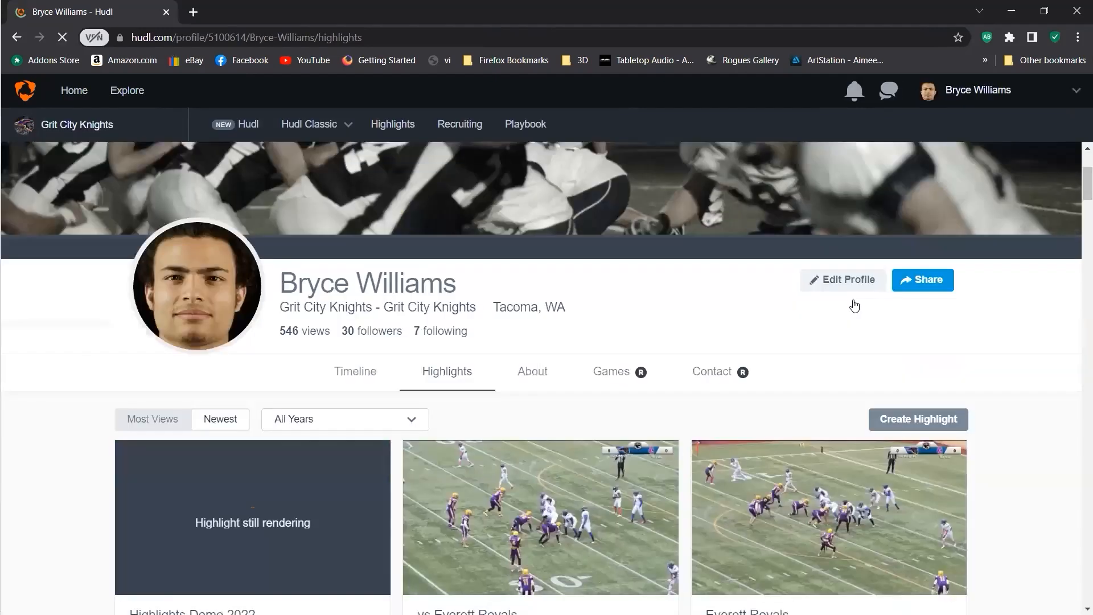
Step: Find the Highlights Demo 2022 reel in the profile's highlights and open its video page
{"action": "scroll", "coordinate": [398, 364], "scroll_direction": "down", "scroll_amount": 2}
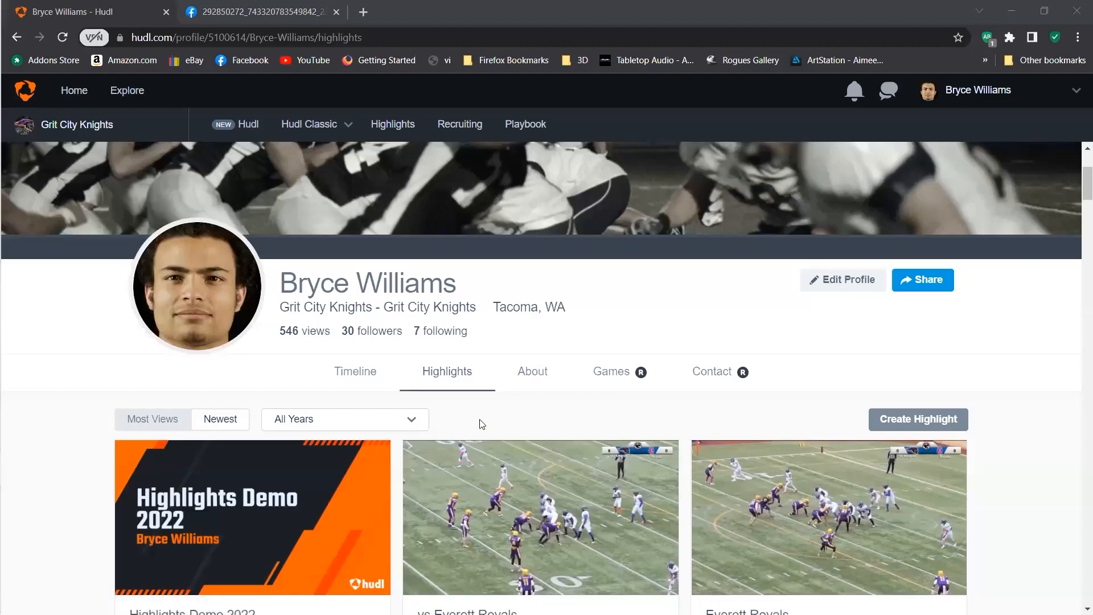
{"action": "scroll", "coordinate": [287, 455], "scroll_direction": "down", "scroll_amount": 4}
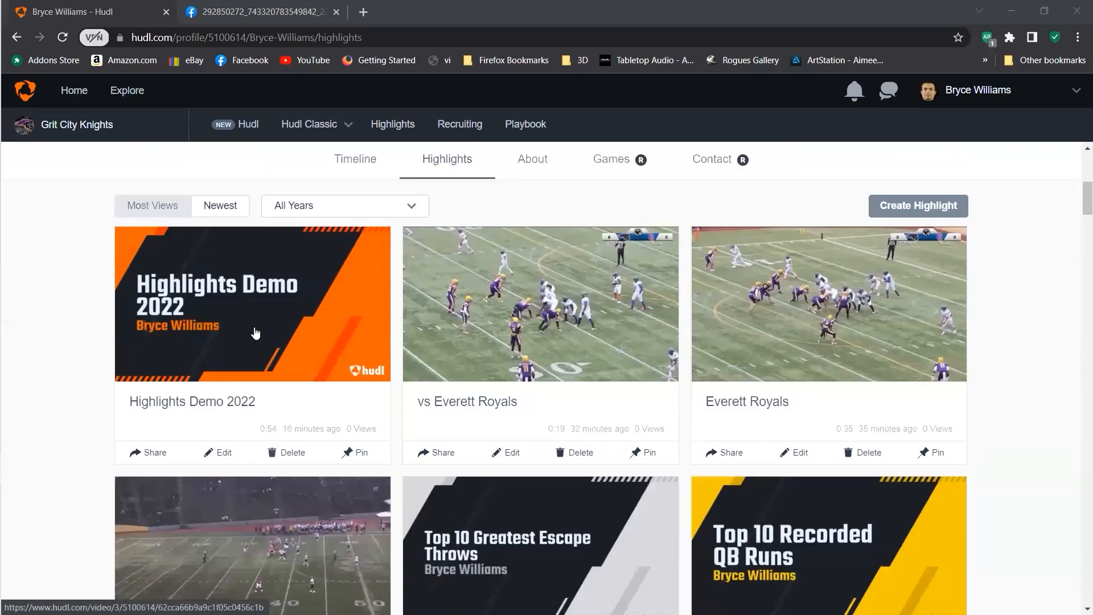
{"action": "left_click", "coordinate": [250, 320]}
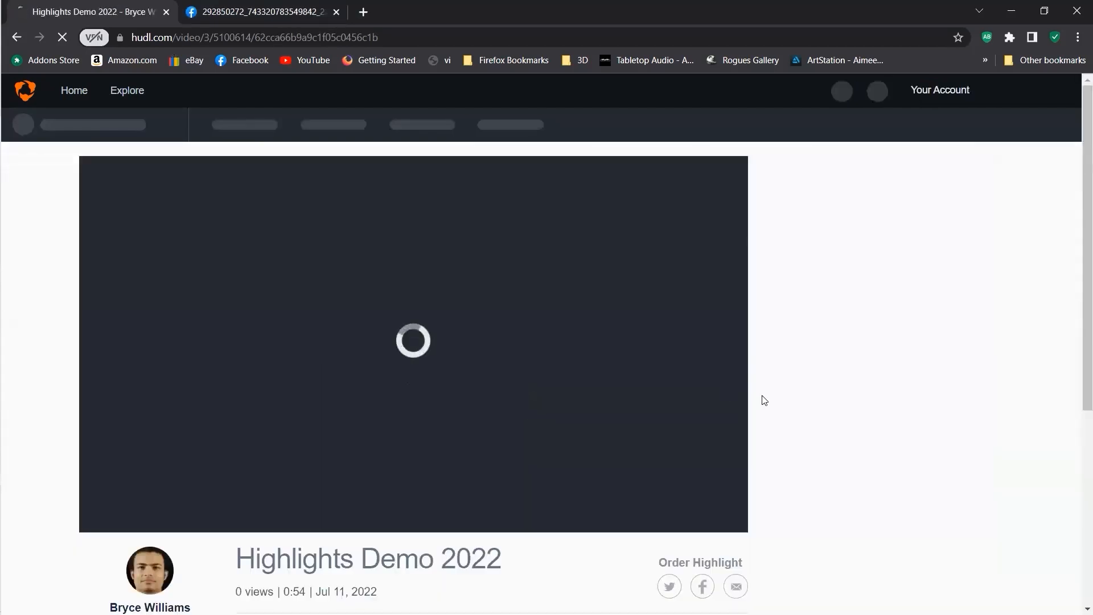
{"action": "scroll", "coordinate": [764, 400], "scroll_direction": "down", "scroll_amount": 1}
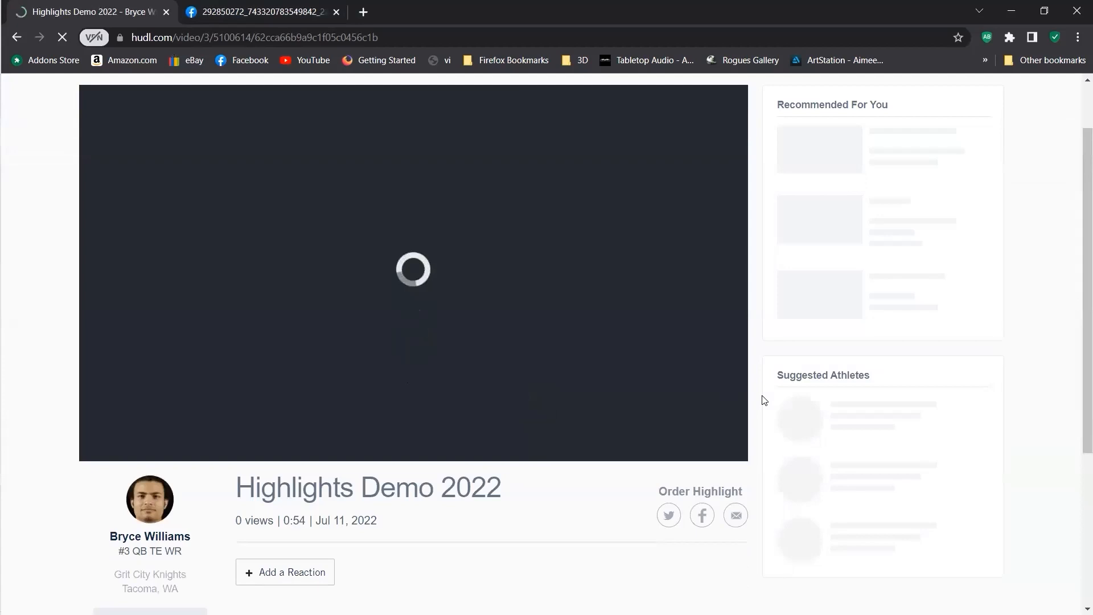
{"action": "scroll", "coordinate": [763, 399], "scroll_direction": "up", "scroll_amount": 1}
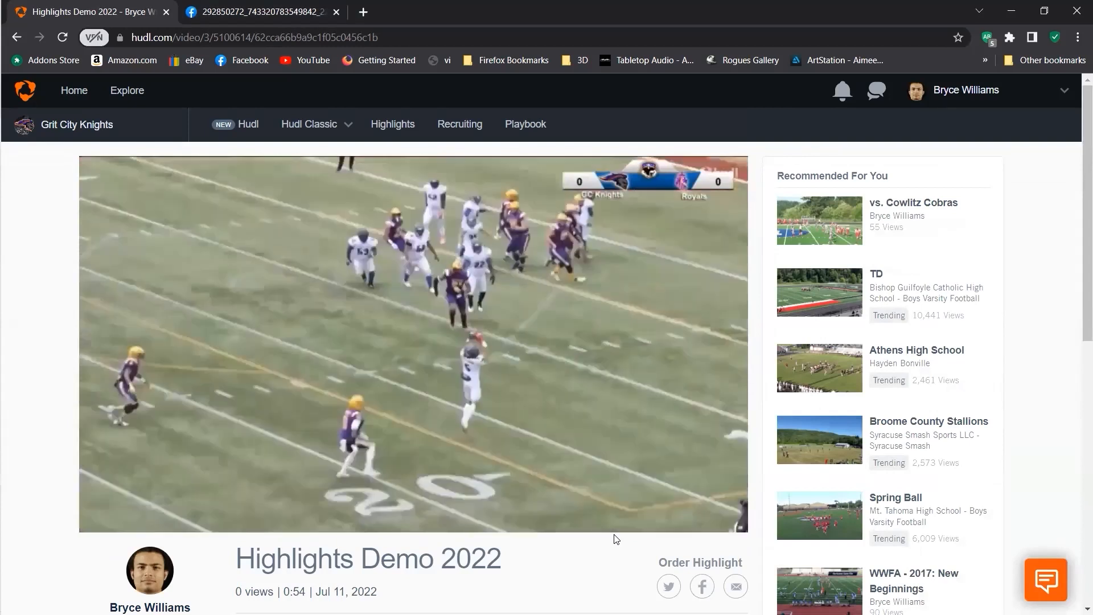
Step: Turn on the video's sound and watch the Highlights Demo 2022 reel through to its end
{"action": "left_click", "coordinate": [166, 518]}
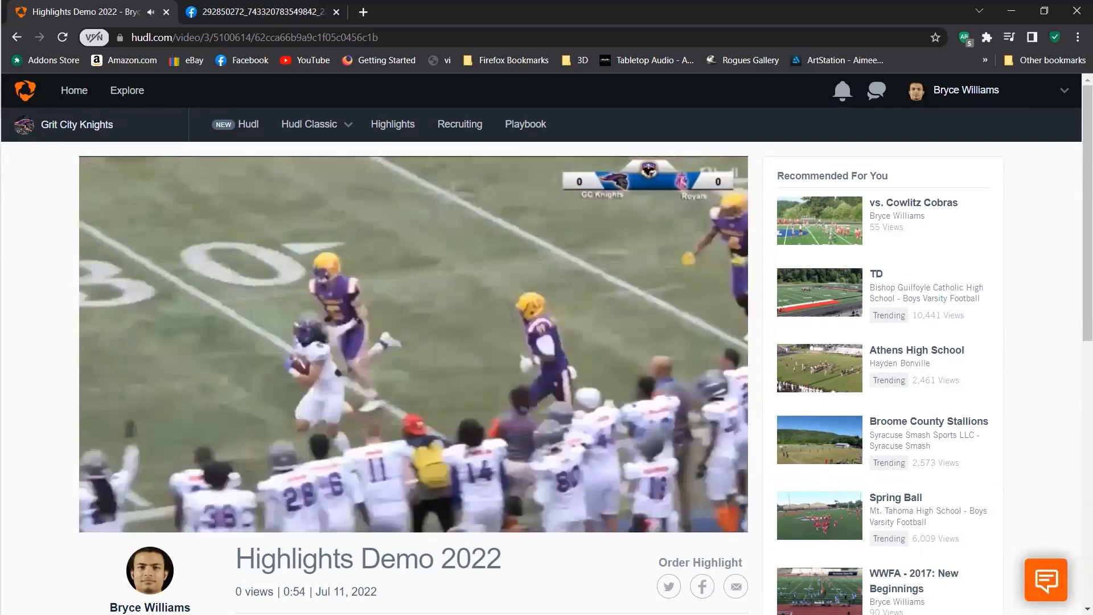
{"action": "left_click", "coordinate": [167, 519]}
{"action": "left_click", "coordinate": [166, 519]}
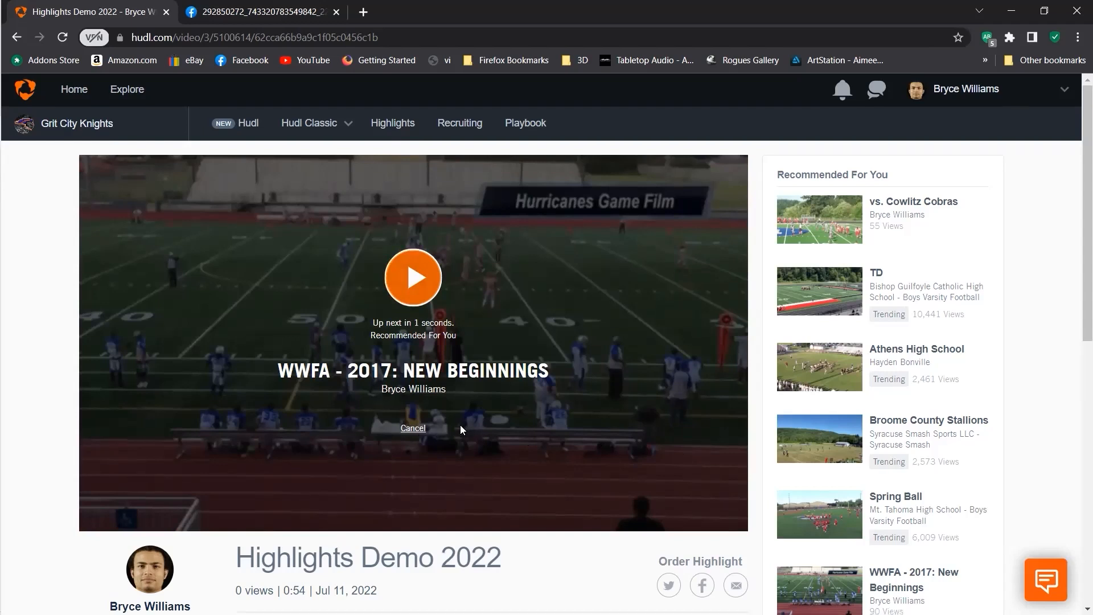
{"action": "scroll", "coordinate": [460, 425], "scroll_direction": "down", "scroll_amount": 3}
{"action": "scroll", "coordinate": [462, 430], "scroll_direction": "up", "scroll_amount": 3}
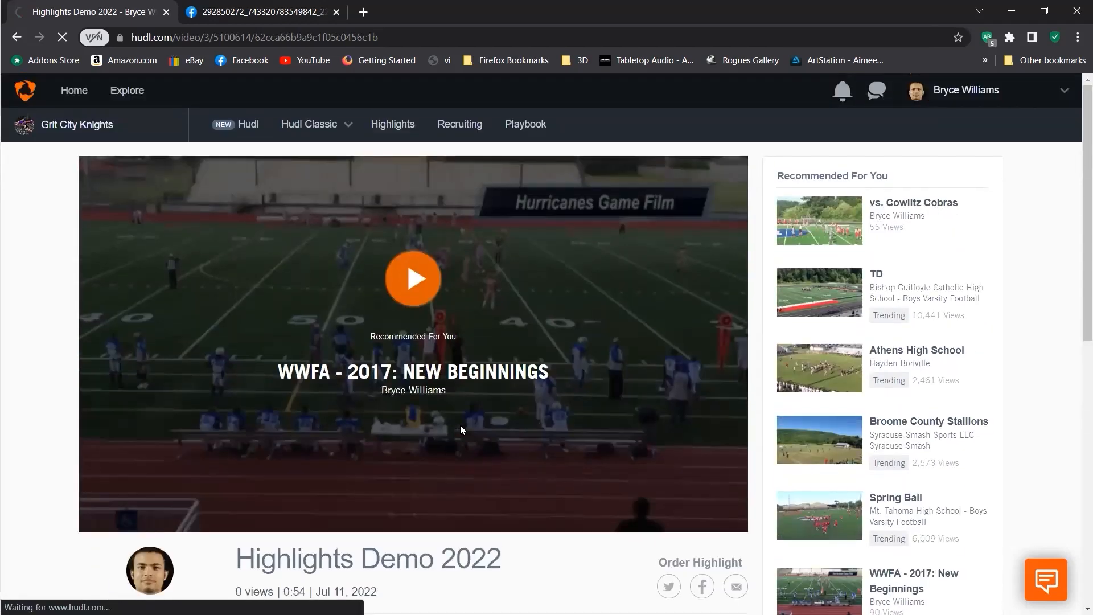